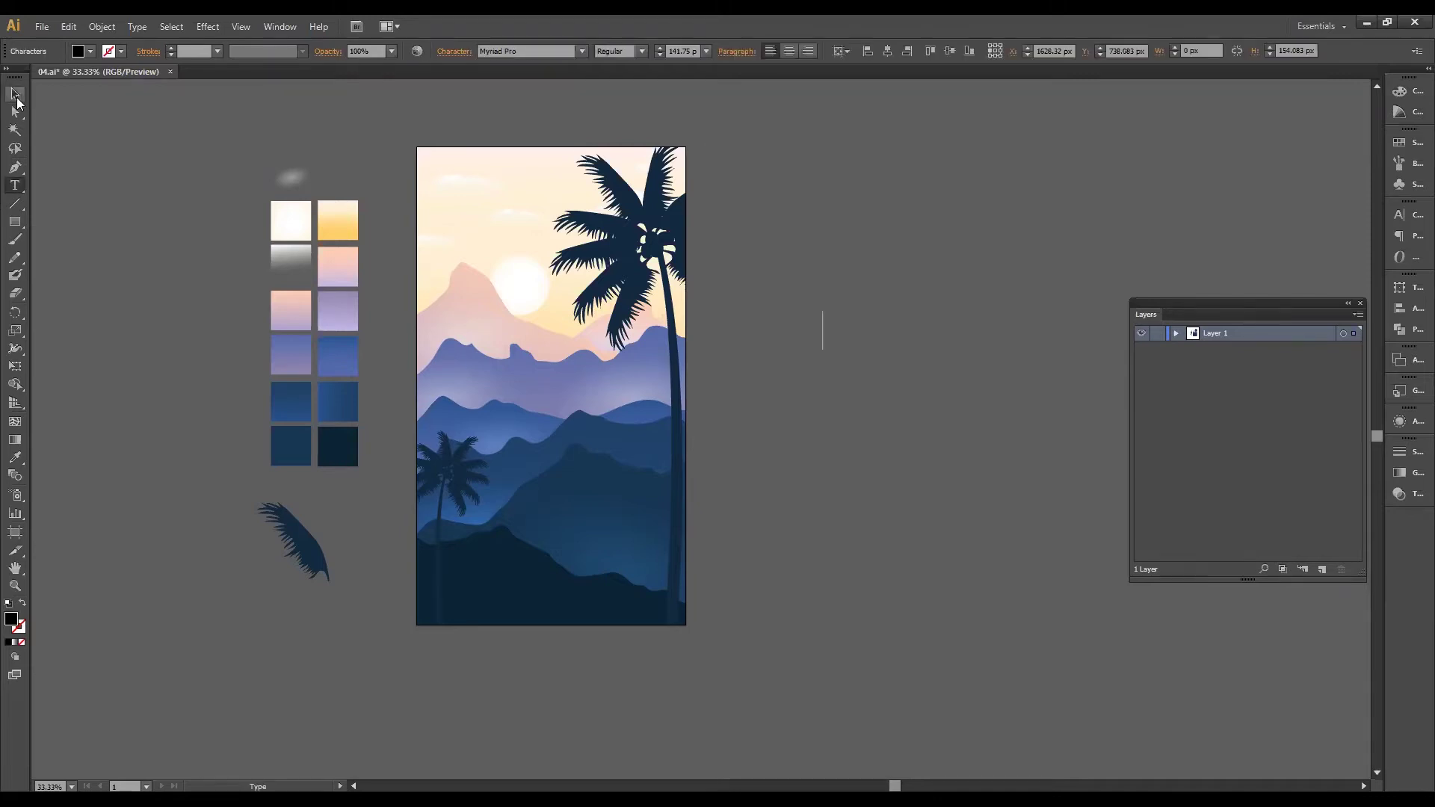
Step: Delete the stray empty text object and move the finished landscape artwork off the artboard to its right side
left_click(15, 95)
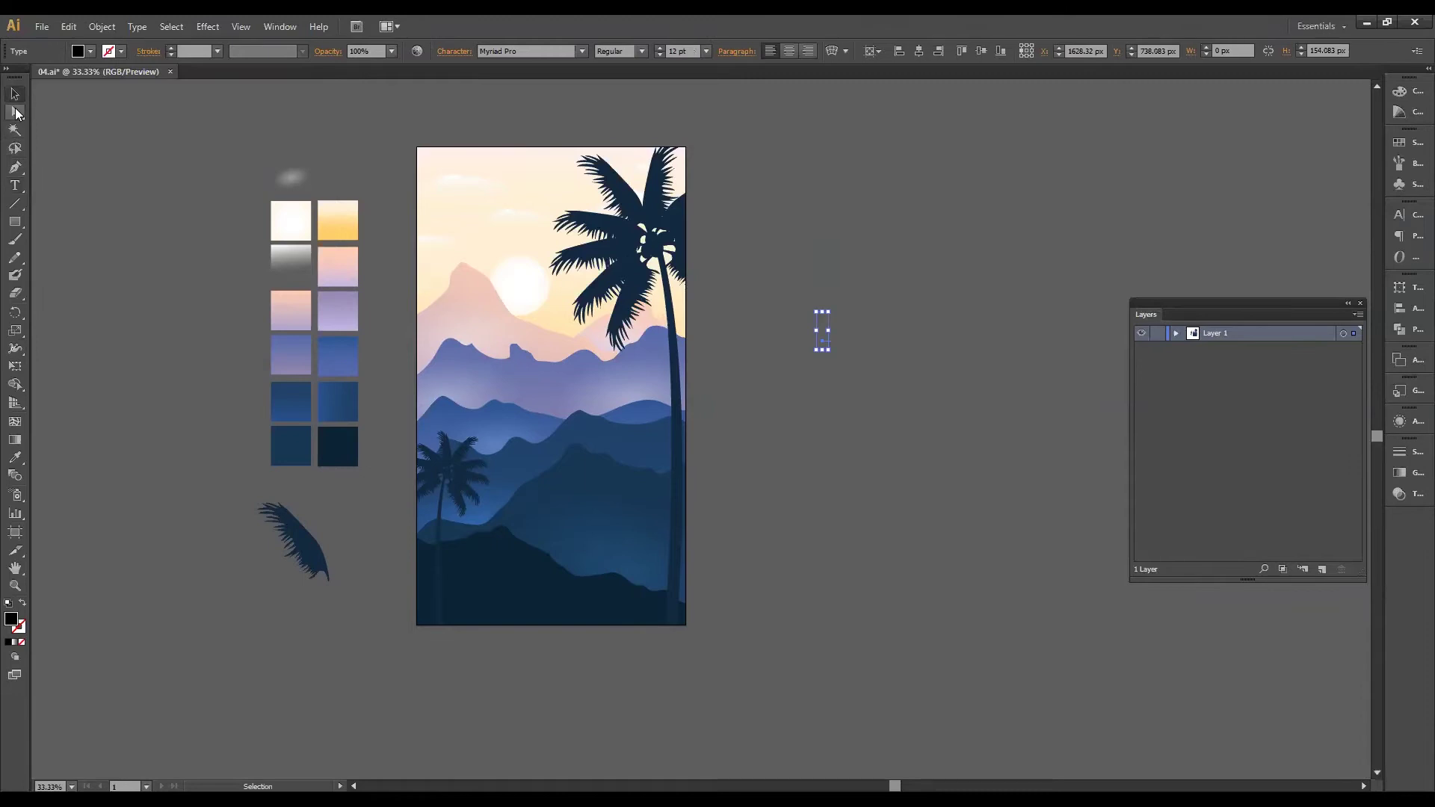
key("Delete")
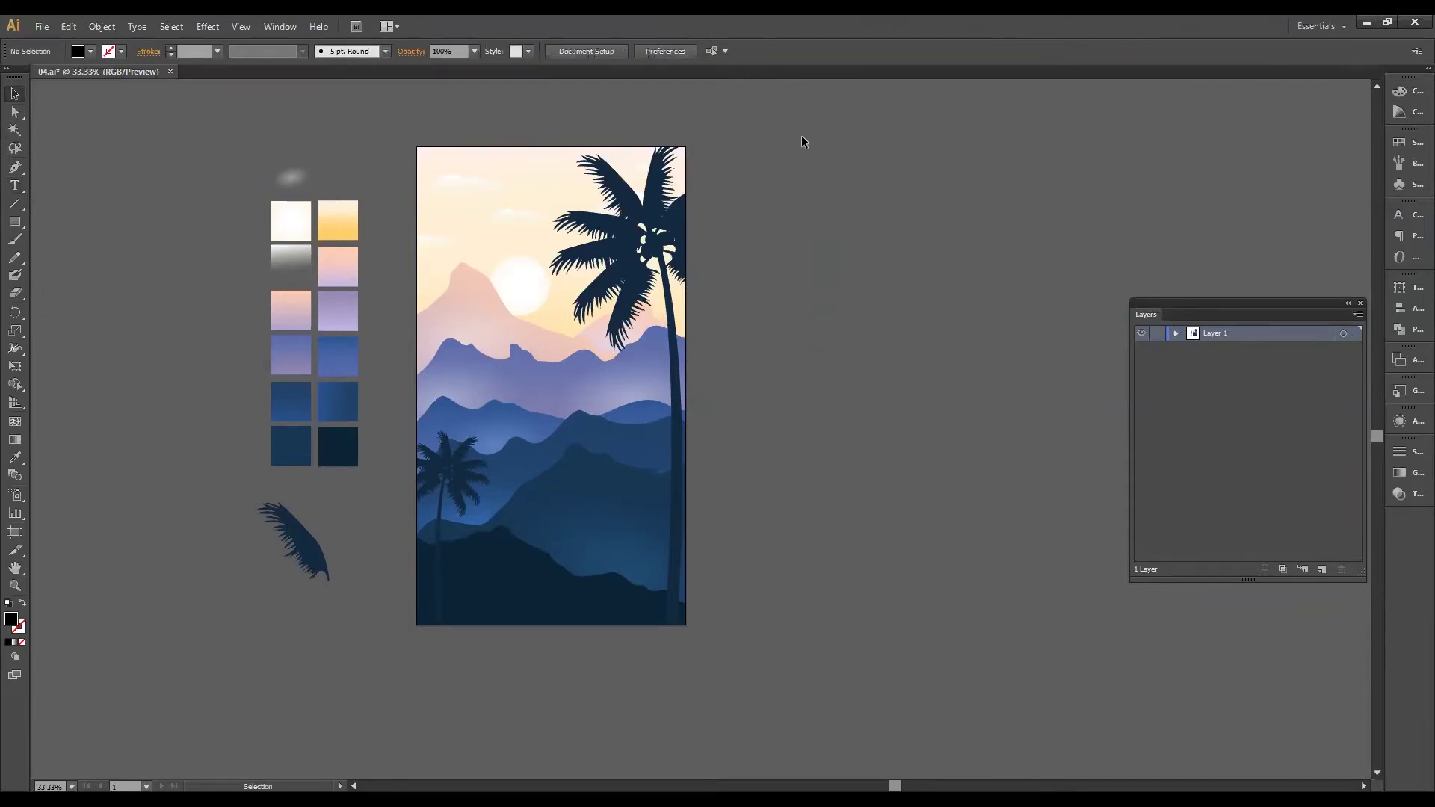
left_click(496, 193)
left_click_drag(566, 222, 814, 201)
left_click(590, 204)
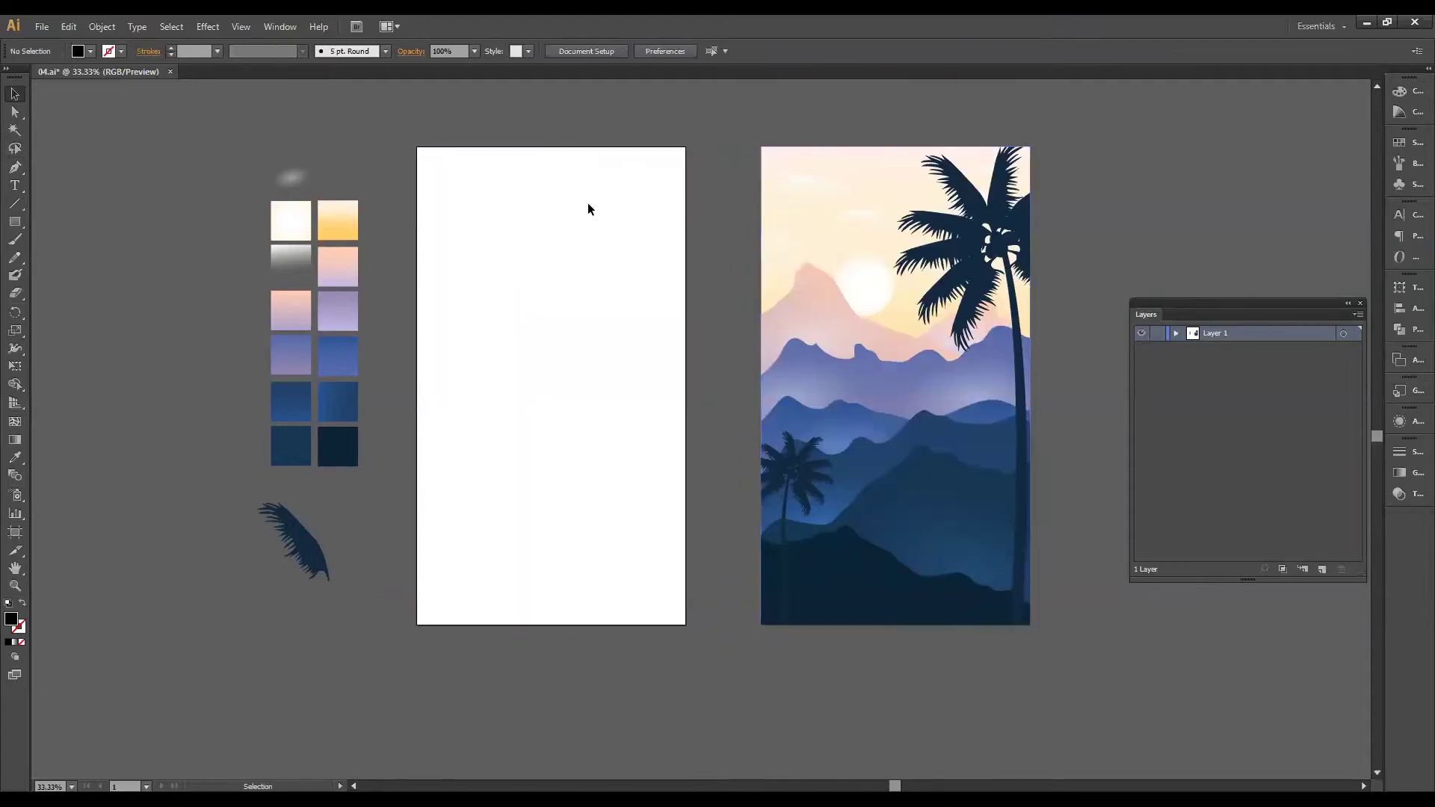
Step: Draw a 1080 x 1920 px rectangle covering the artboard and fill it with the yellow-to-cream gradient sampled from the swatches
left_click(14, 223)
left_click_drag(420, 152, 684, 624)
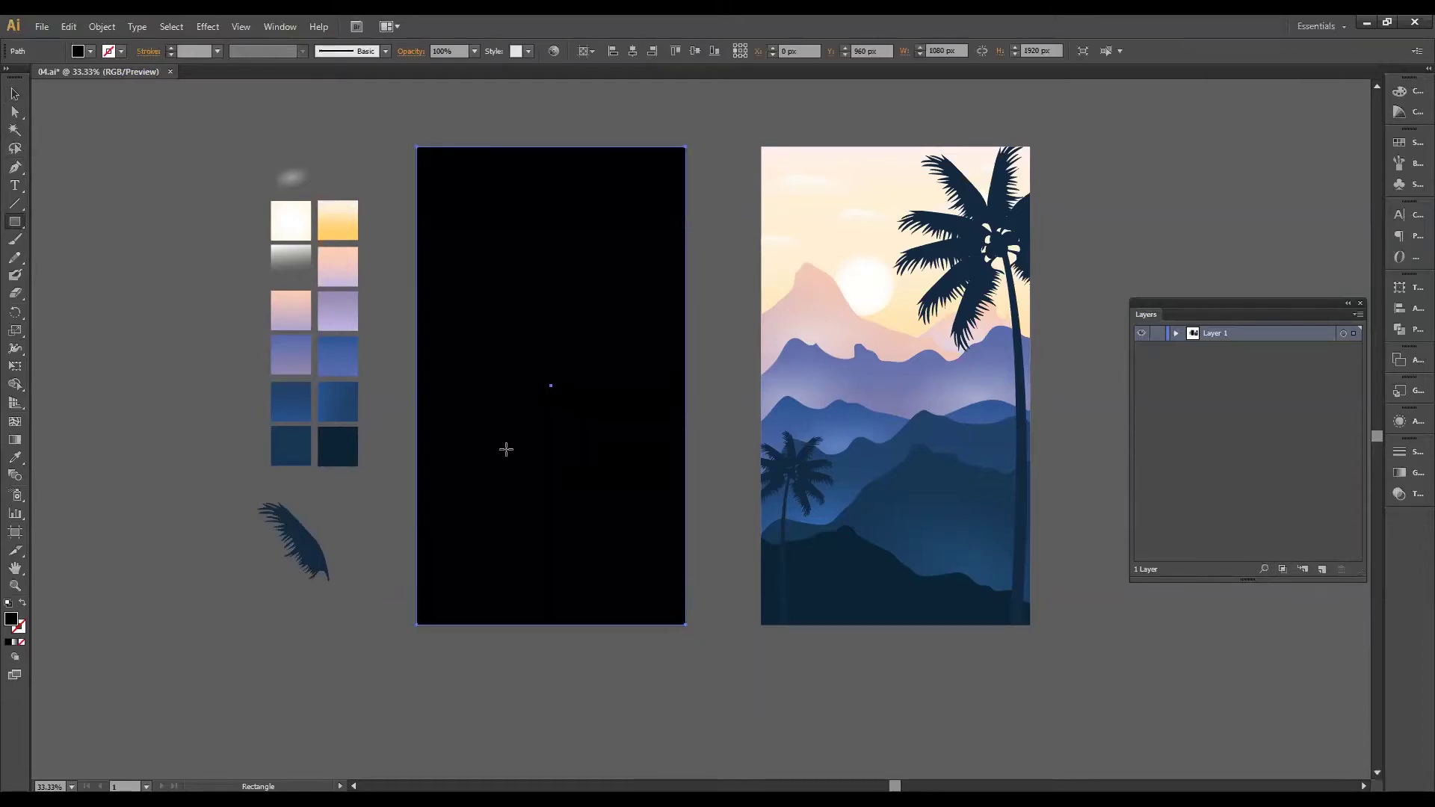
left_click(15, 94)
key("i")
left_click(337, 216)
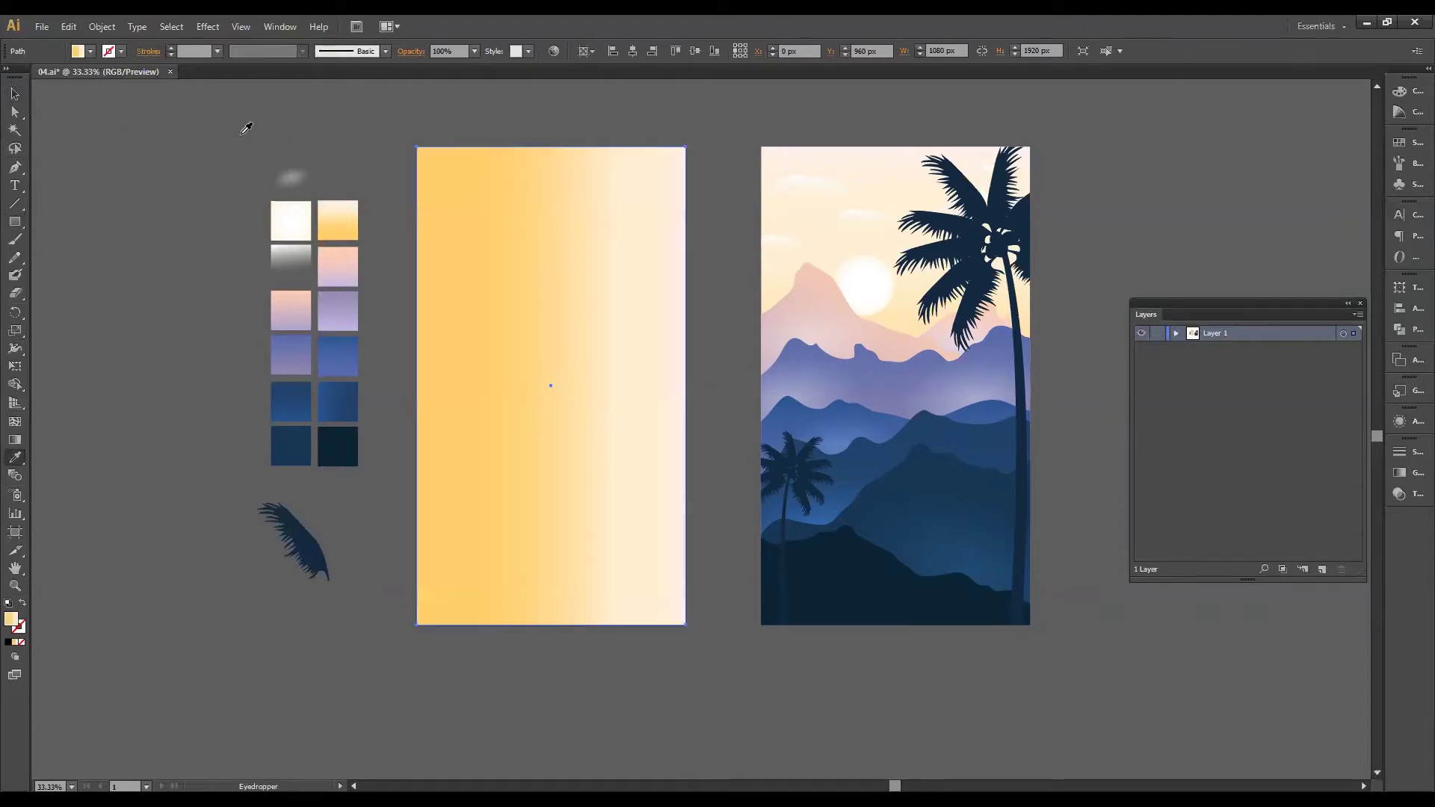
left_click(15, 94)
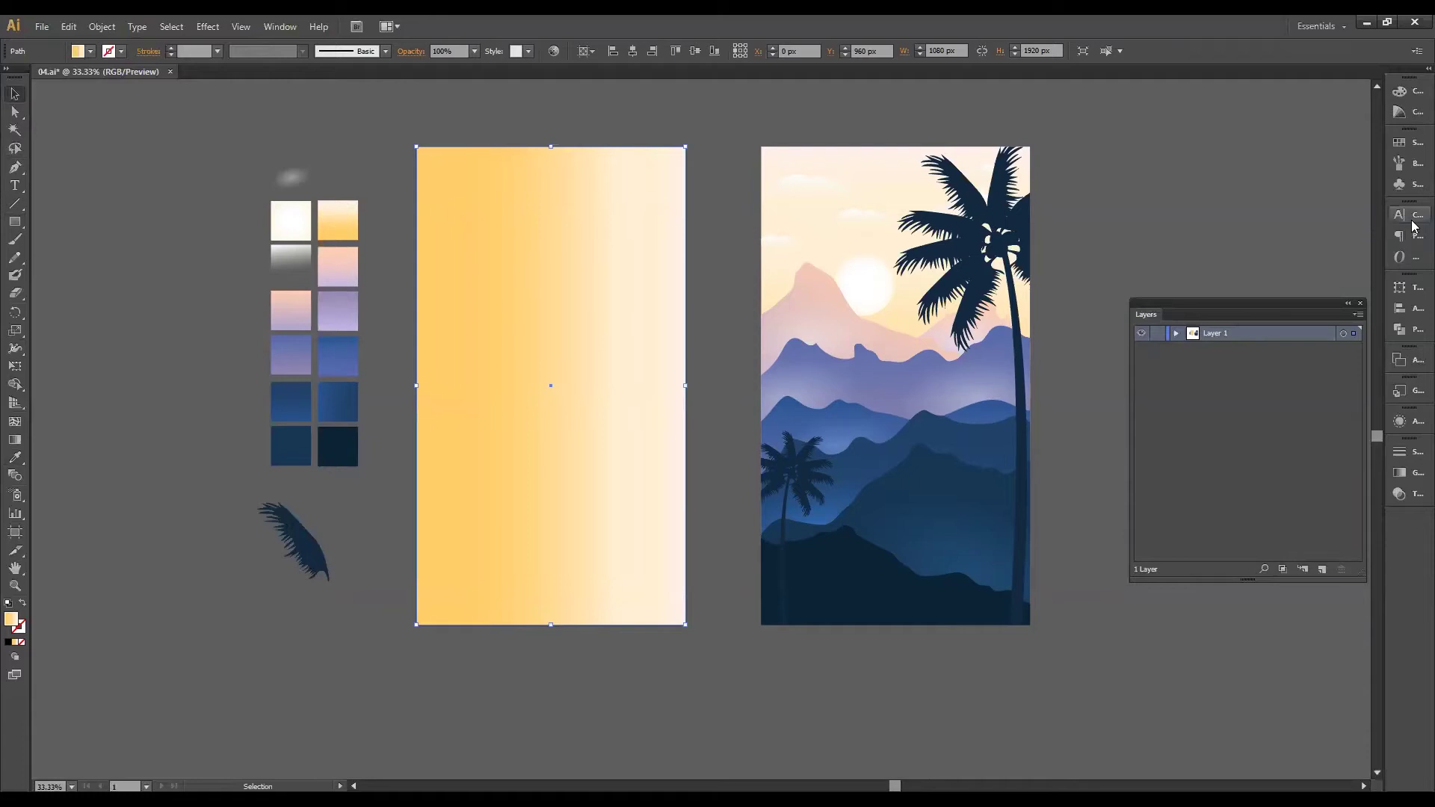
Step: Set the background rectangle's linear gradient angle to 90° so the yellow lies at the bottom
left_click(1407, 422)
left_click(1409, 423)
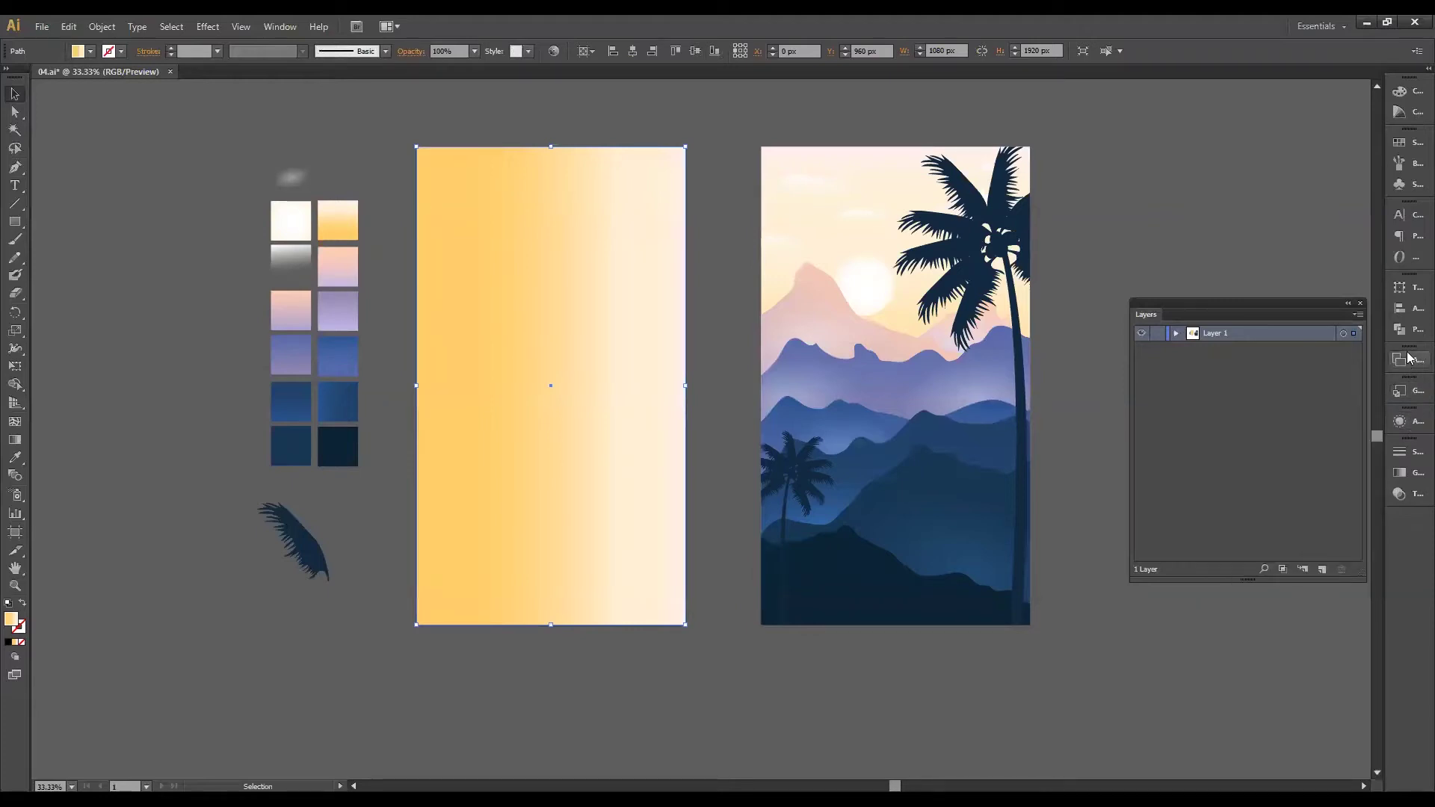
left_click(1409, 474)
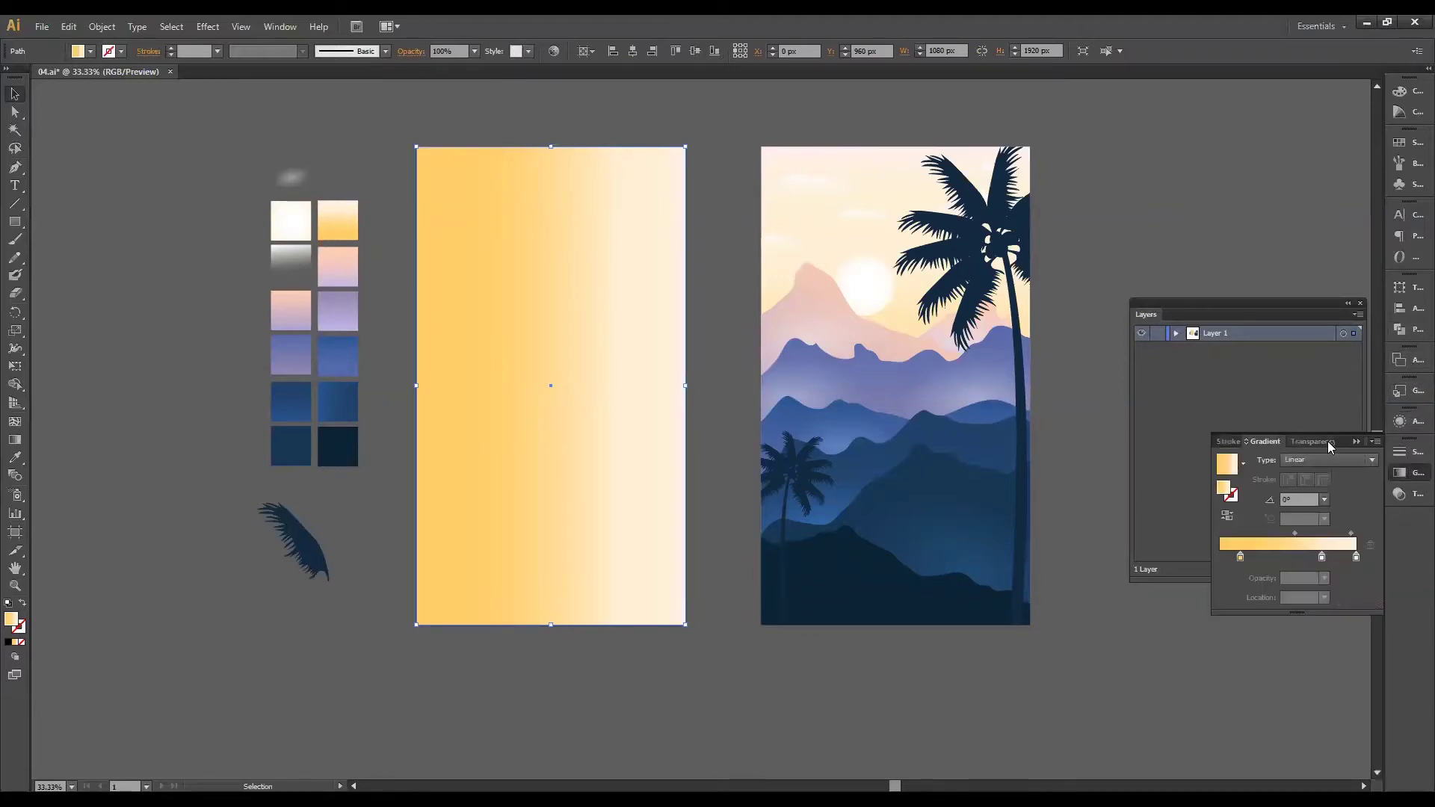
left_click_drag(1345, 443, 1301, 124)
left_click(1280, 189)
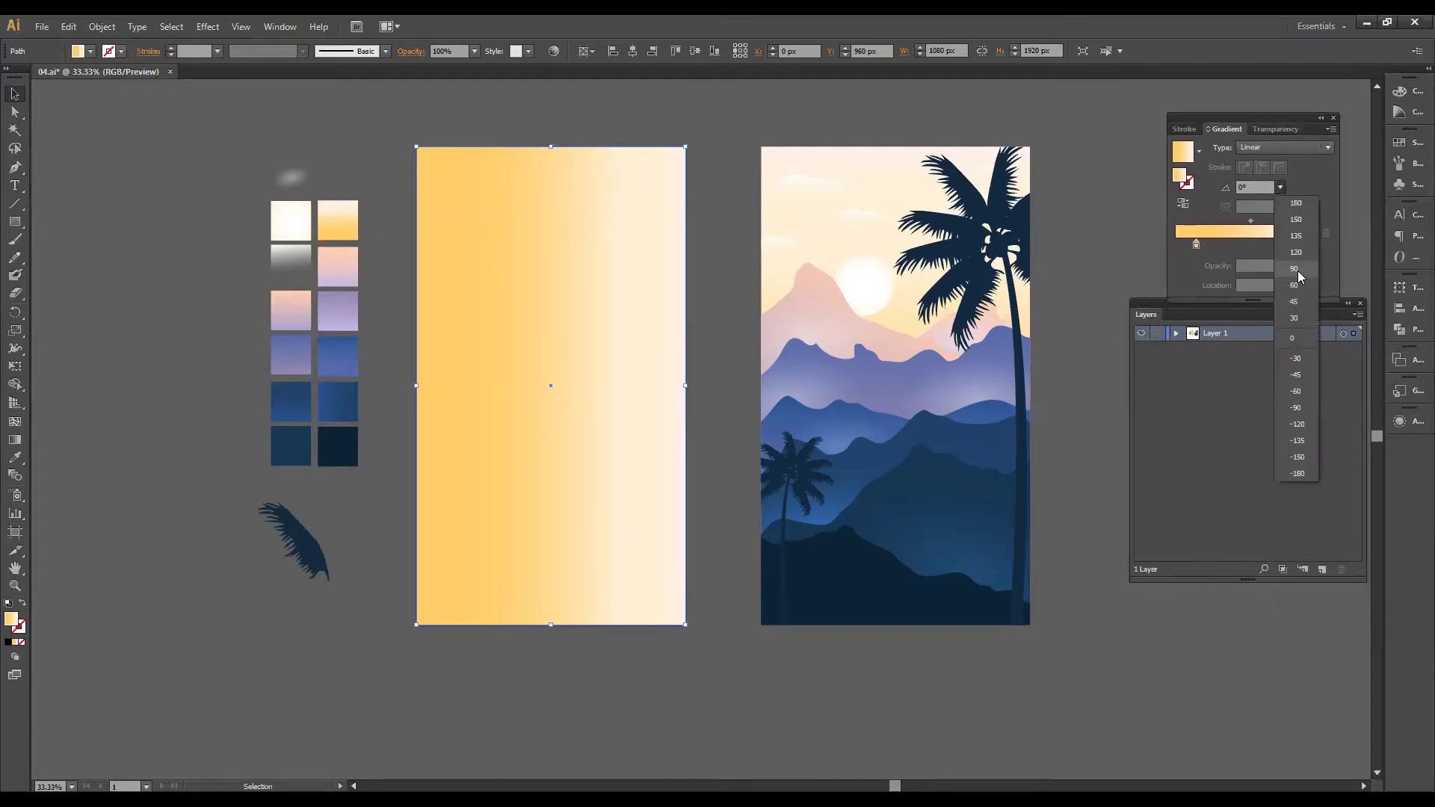
left_click(1300, 258)
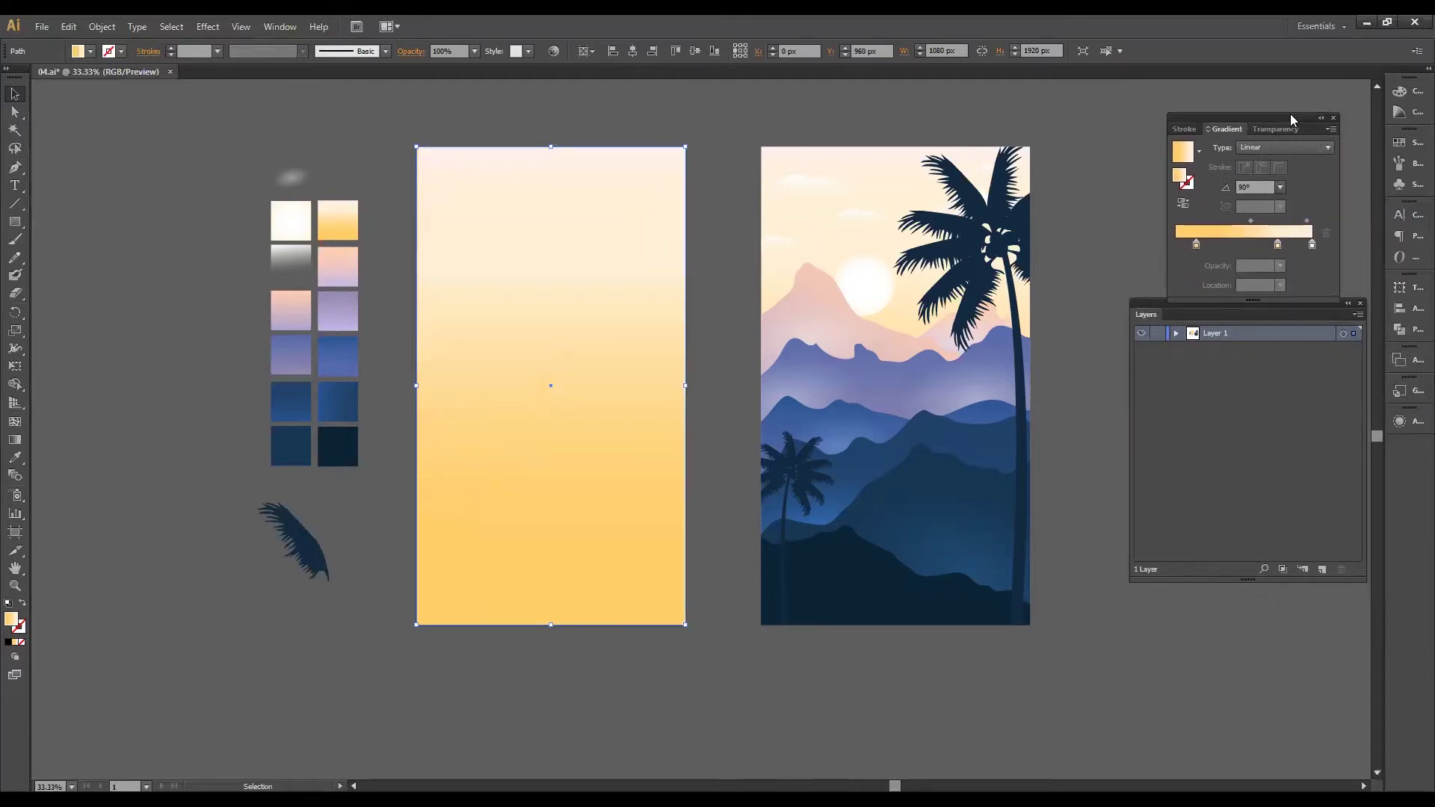
left_click_drag(1289, 114, 1298, 100)
left_click(1108, 187)
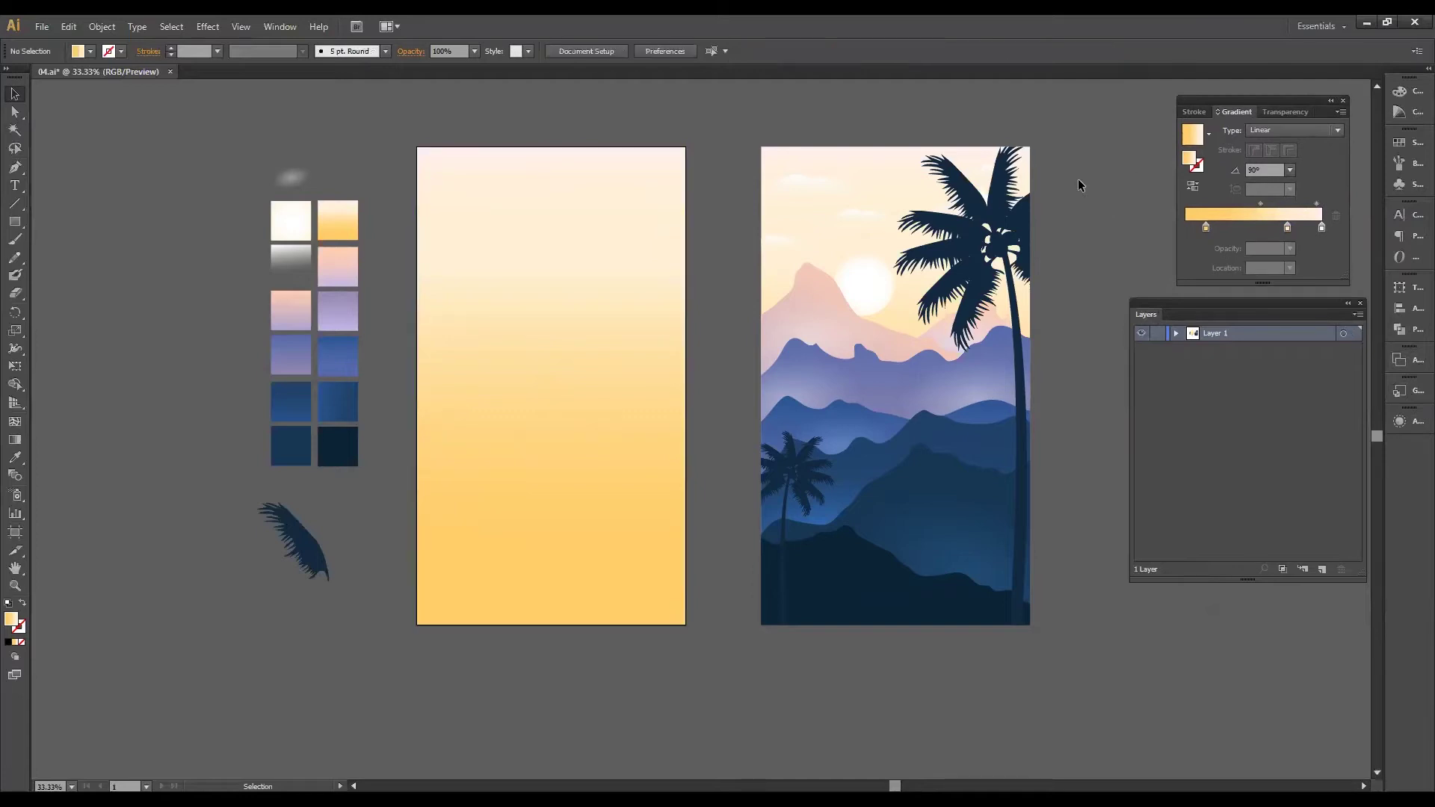
Step: Delete the dark palm leaf shape below the color swatches
left_click(543, 320)
left_click(640, 101)
left_click(300, 539)
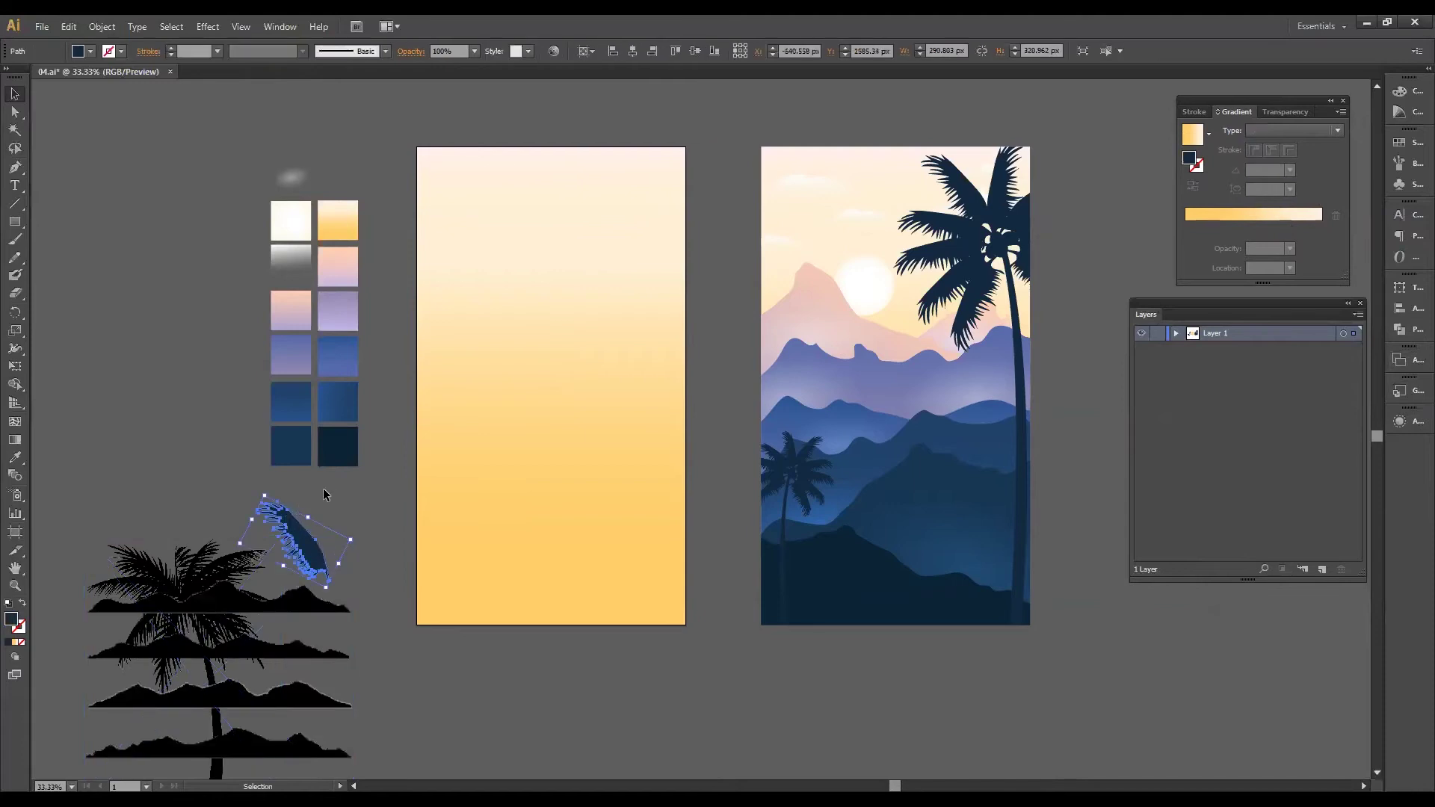
key("Delete")
Step: Move the mountain silhouettes image beside the color swatches, clear of the palm tree, and expand its image trace
left_click_drag(232, 557, 131, 226)
left_click_drag(380, 270, 505, 206)
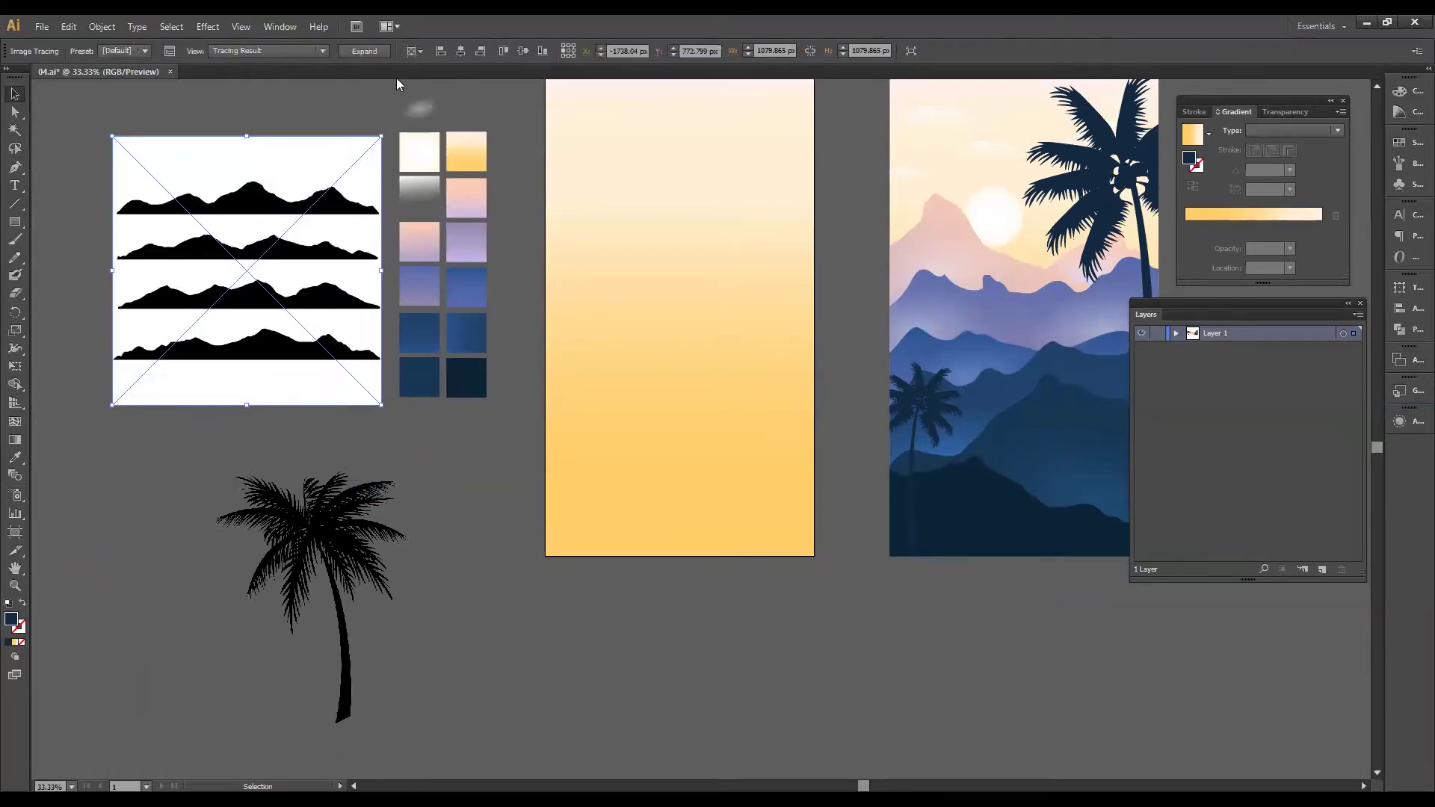
left_click(376, 52)
Step: Ungroup the expanded mountain tracing and delete its white background
right_click(312, 177)
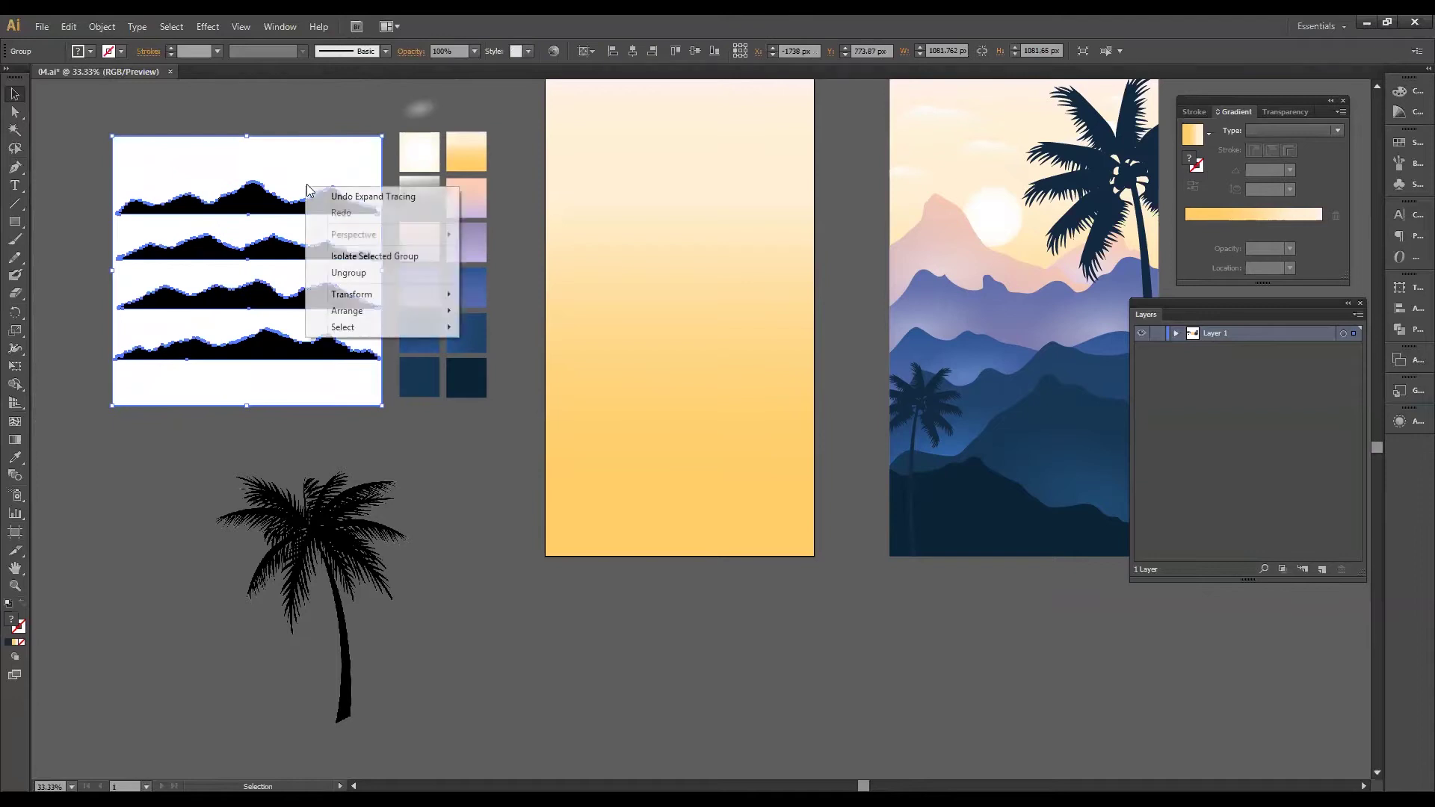
left_click(359, 274)
left_click(340, 155)
left_click(342, 161)
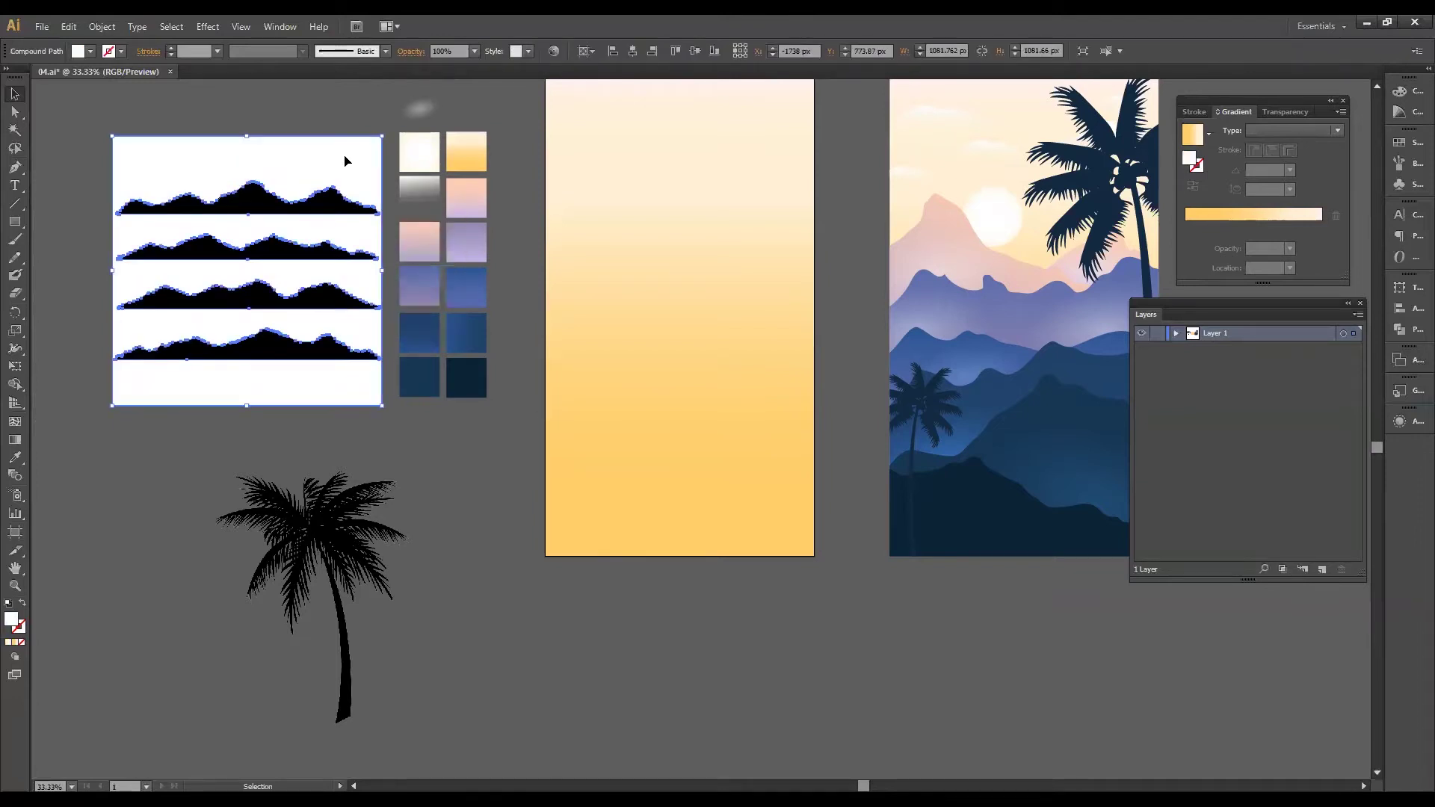
key("Delete")
Step: Image-trace the palm tree picture, expand and ungroup the result, and delete its white background
left_click(336, 543)
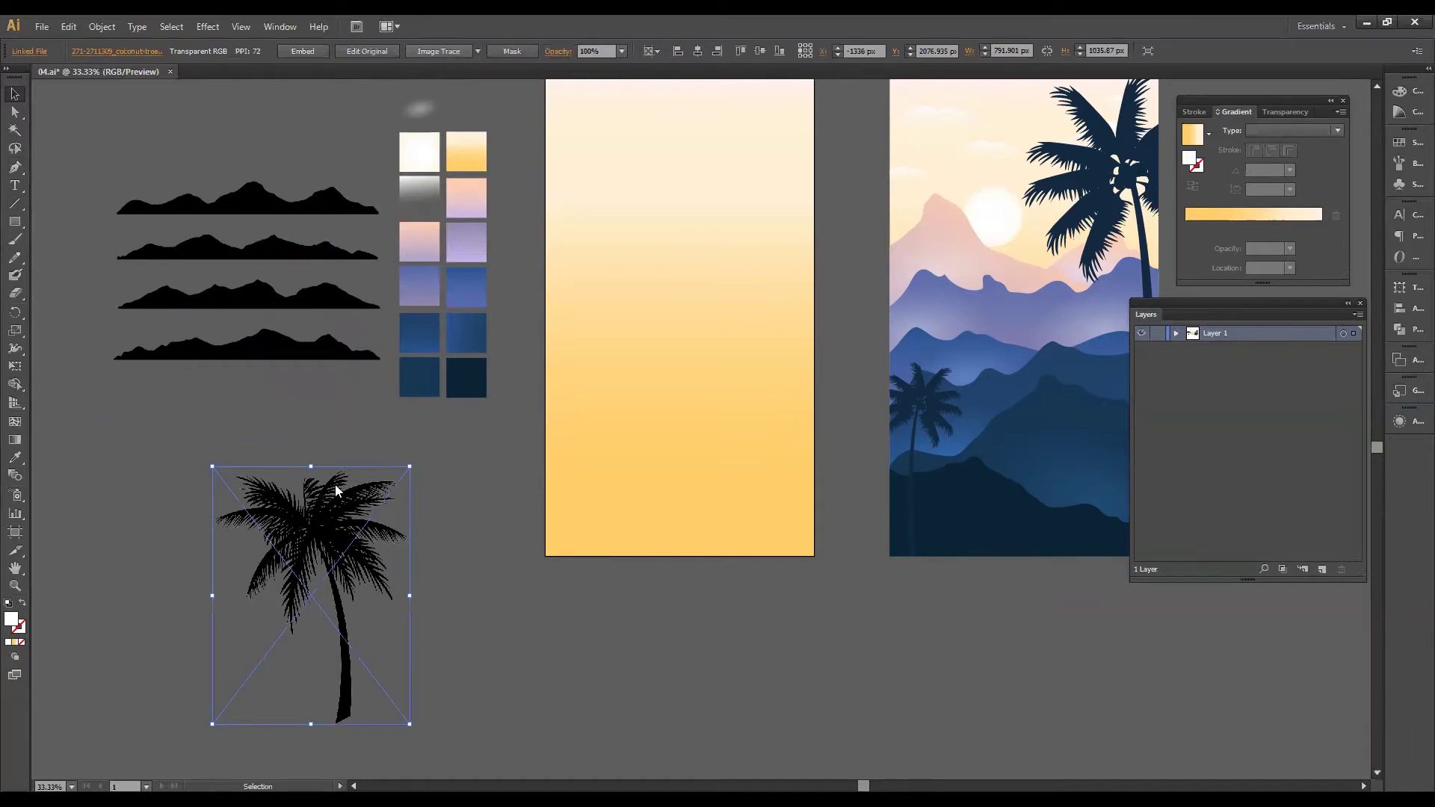
right_click(337, 511)
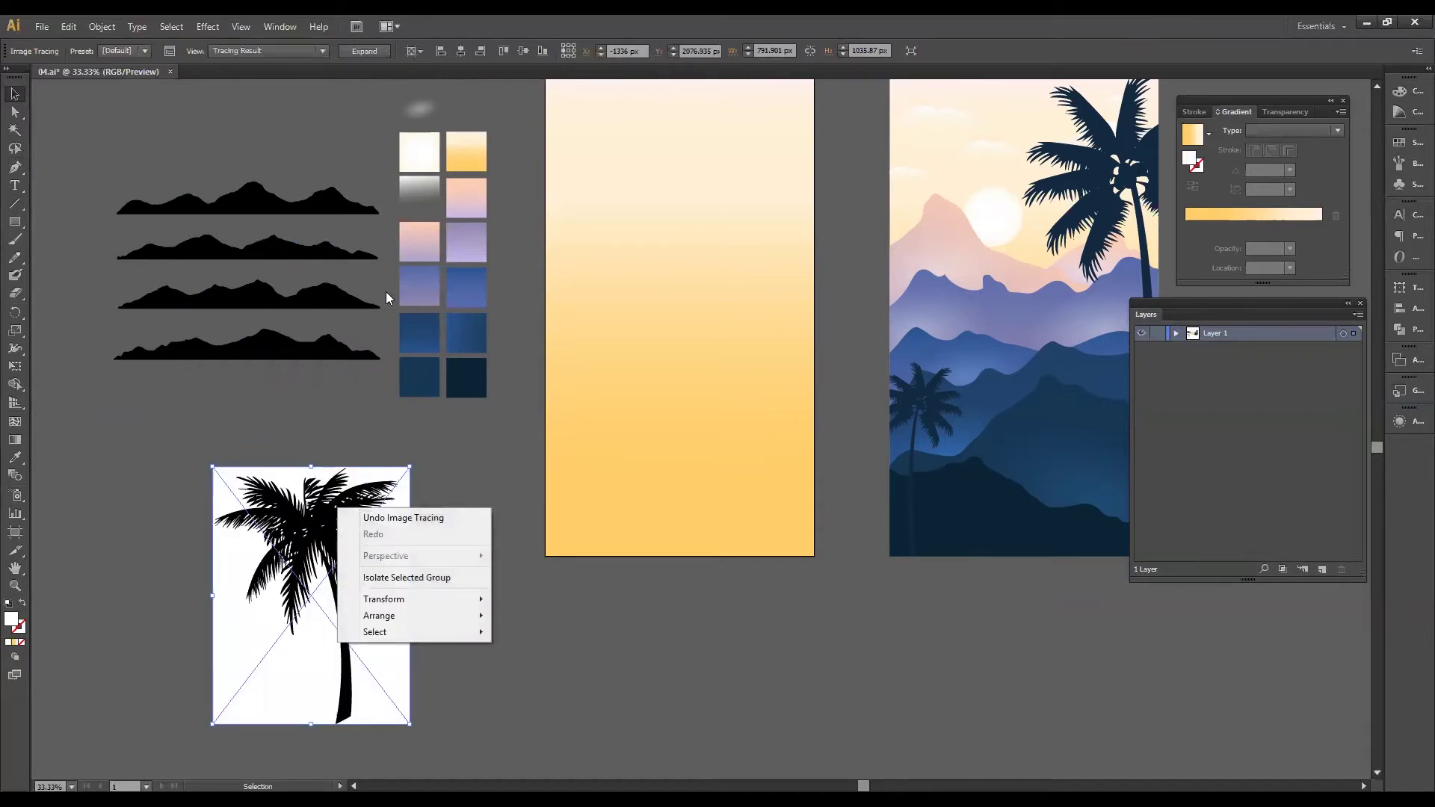
left_click(378, 57)
right_click(350, 513)
left_click(393, 607)
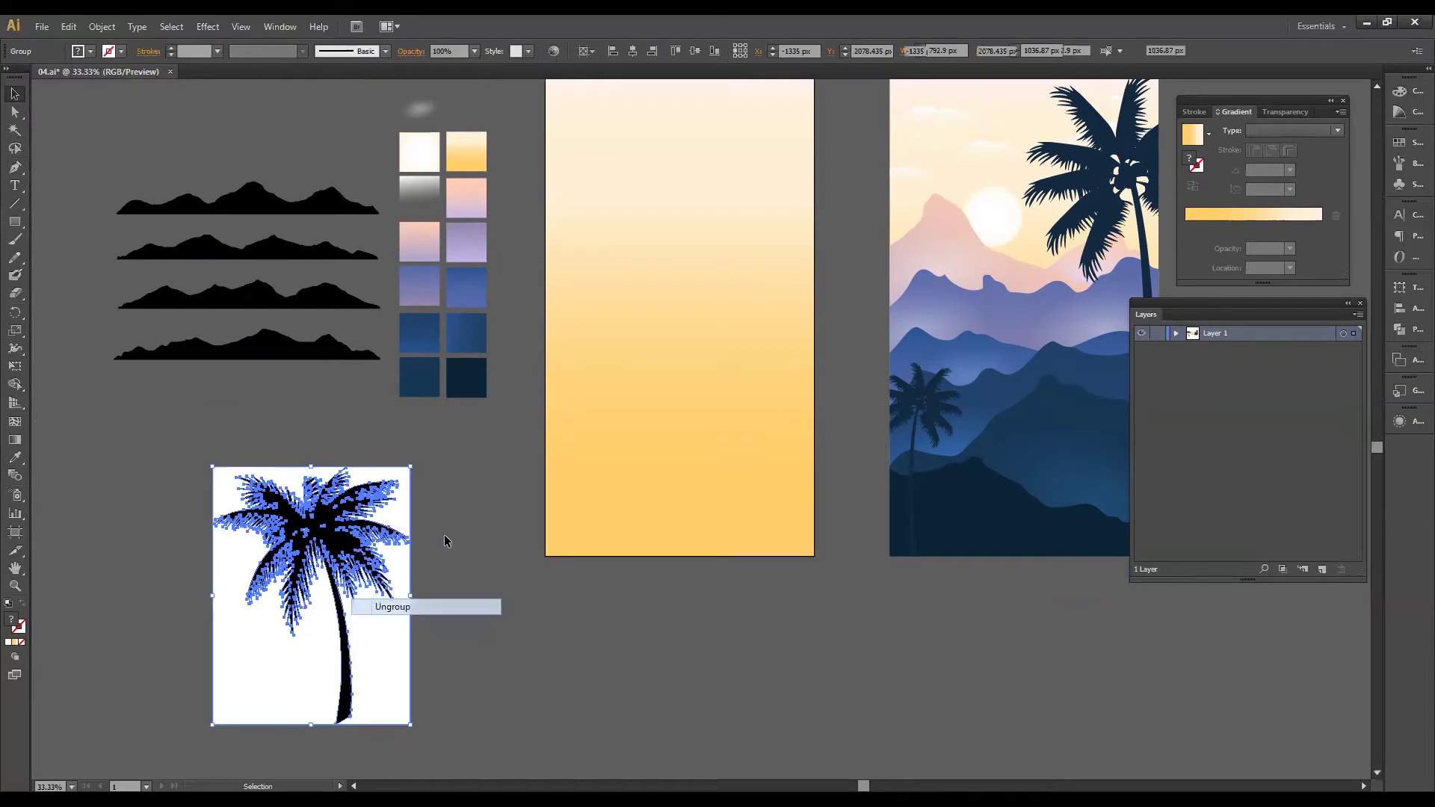
left_click(399, 514)
key("Delete")
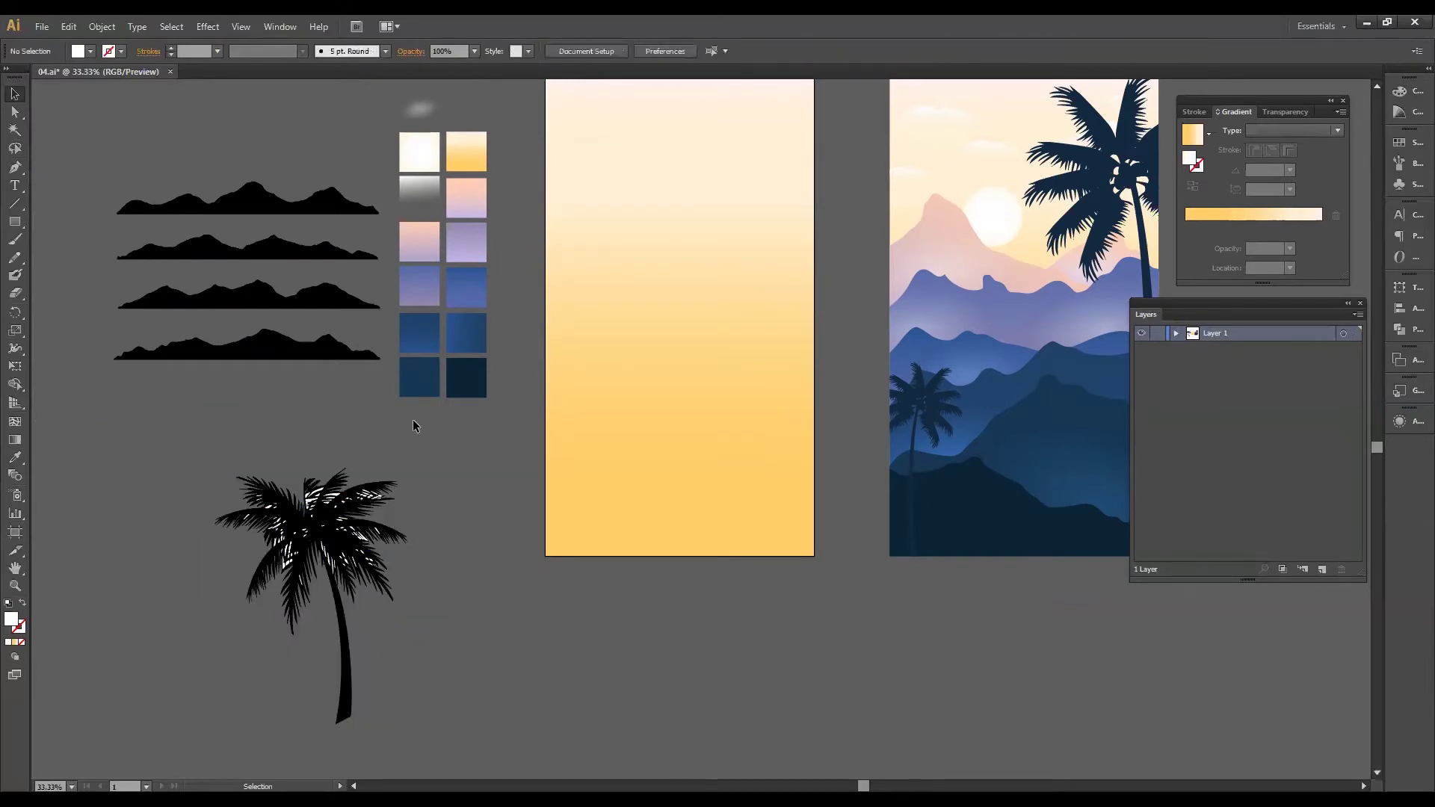
Step: Select all leftover white fragments between the palm fronds with the Magic Wand and delete them
scroll(327, 553, "up", 4)
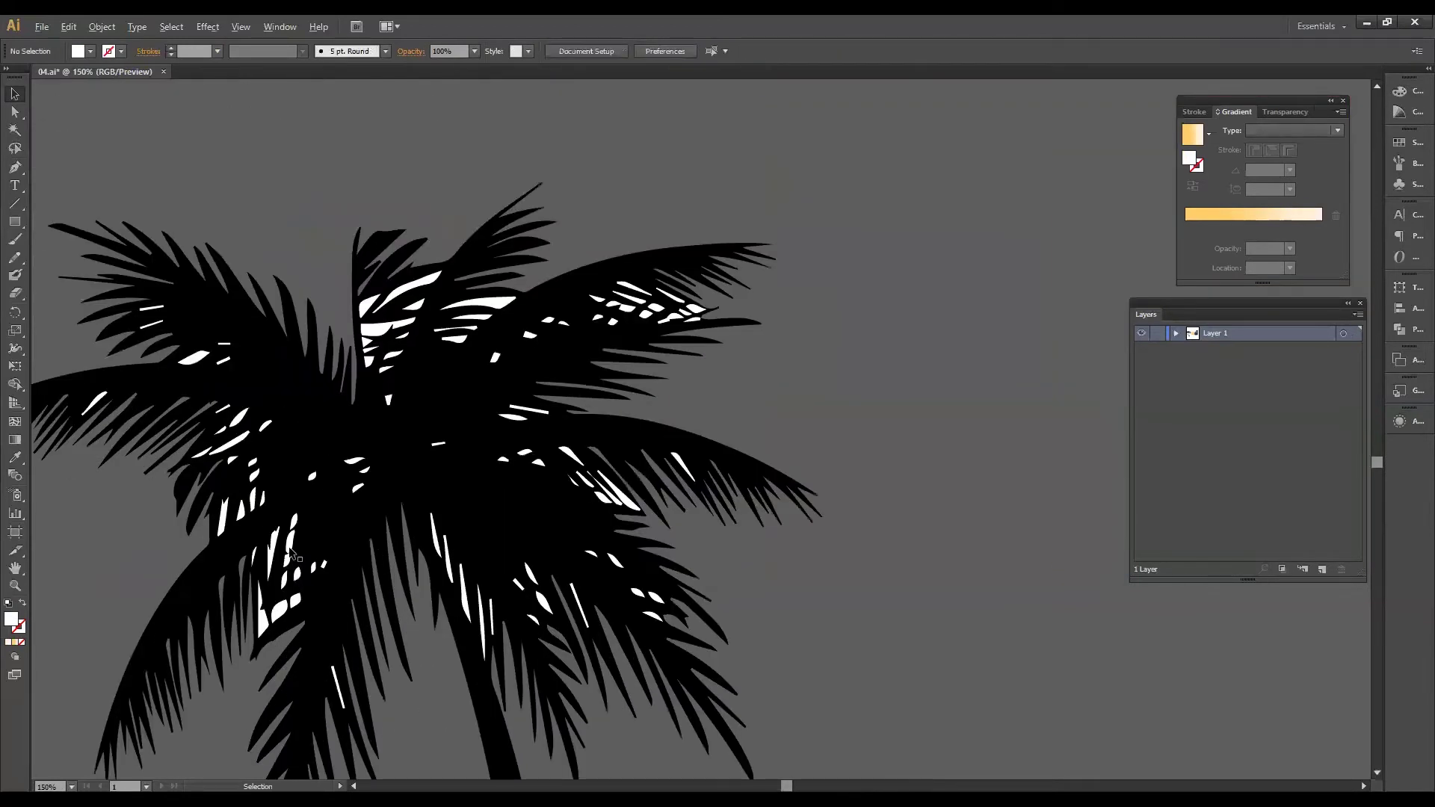
left_click(14, 129)
left_click(196, 357)
key("Delete")
left_click(14, 93)
key("ctrl+0")
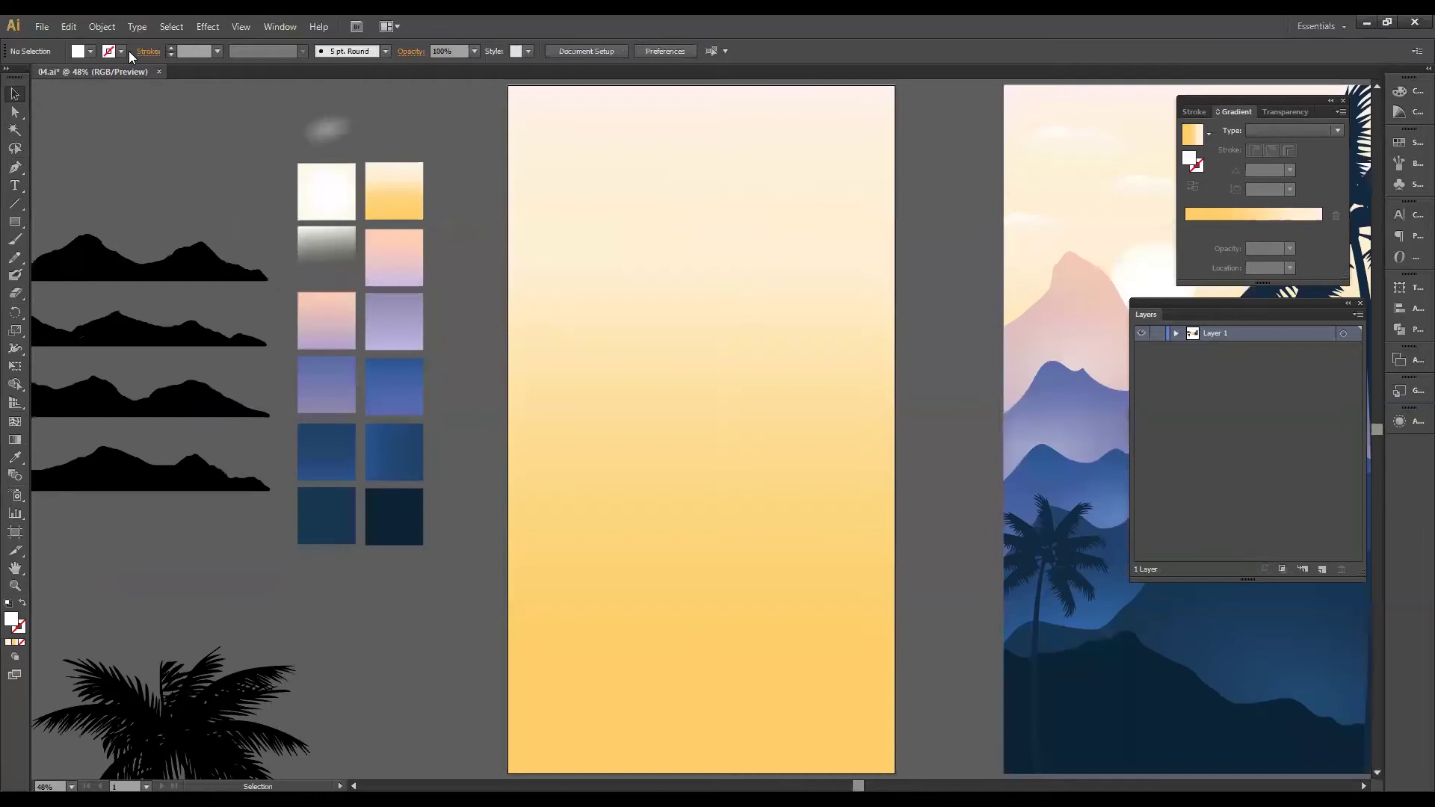
Step: Move the uppermost mountain silhouette onto the artboard, center it vertically and scale it to about 1090 px wide
scroll(229, 308, "down", 2)
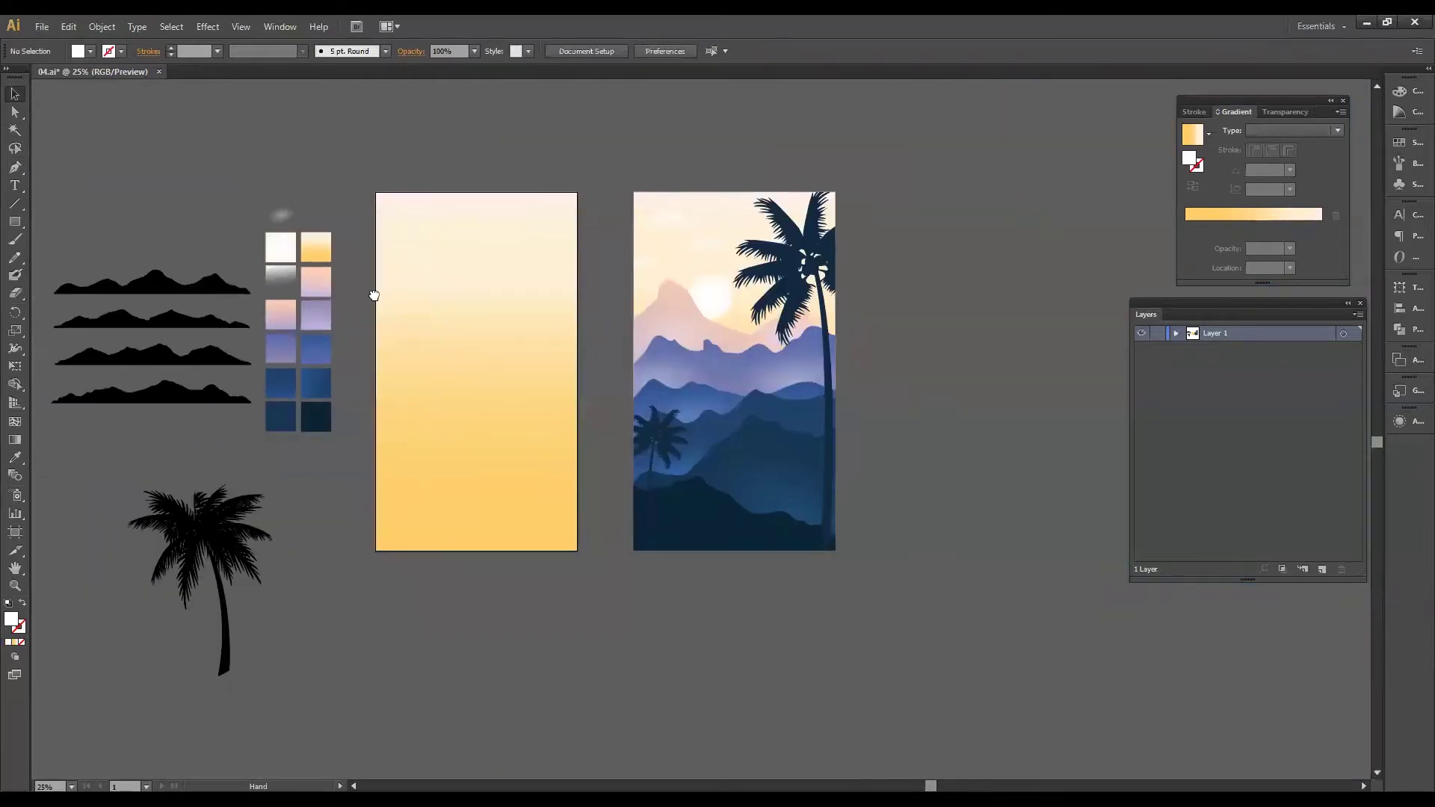
left_click_drag(374, 295, 516, 310)
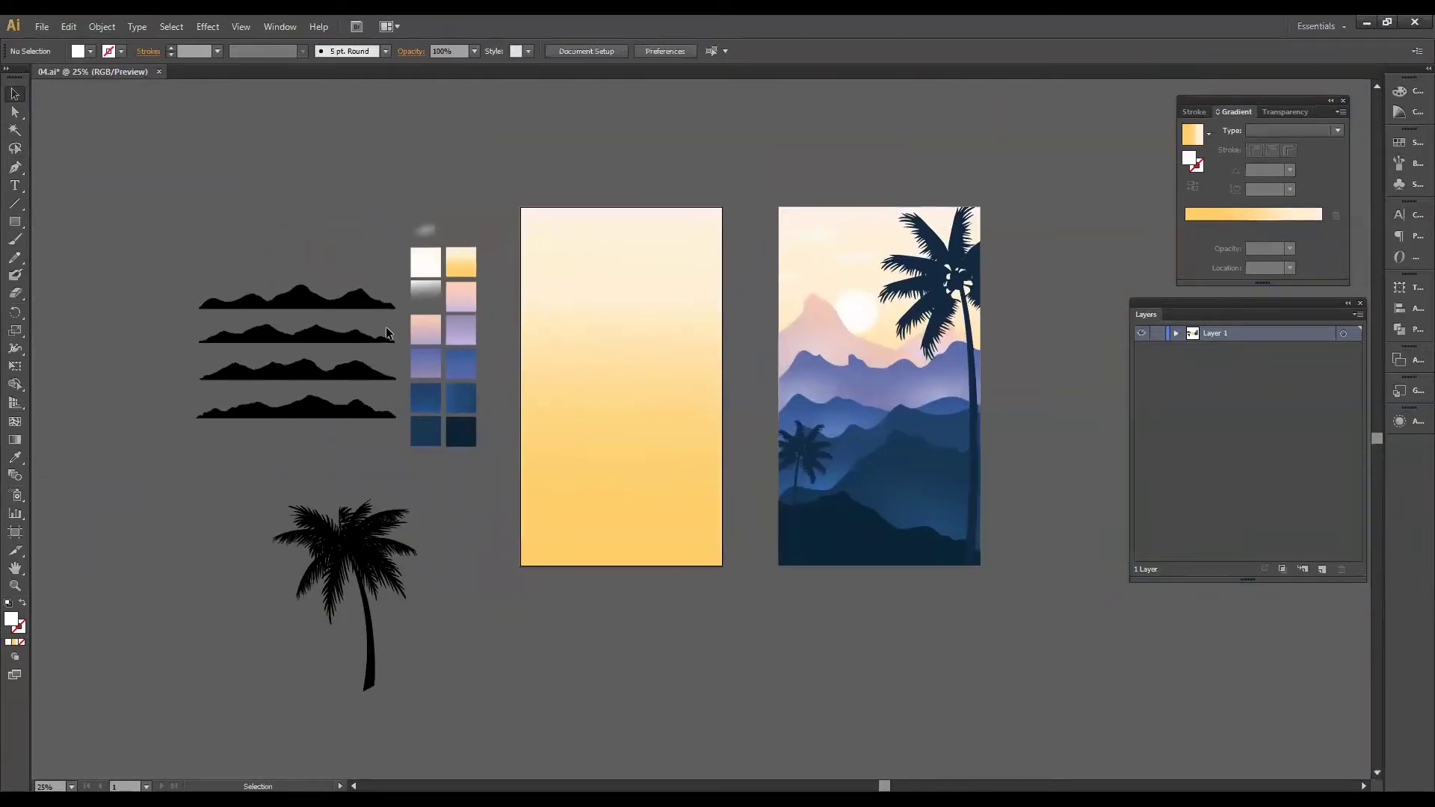
left_click_drag(353, 302, 682, 345)
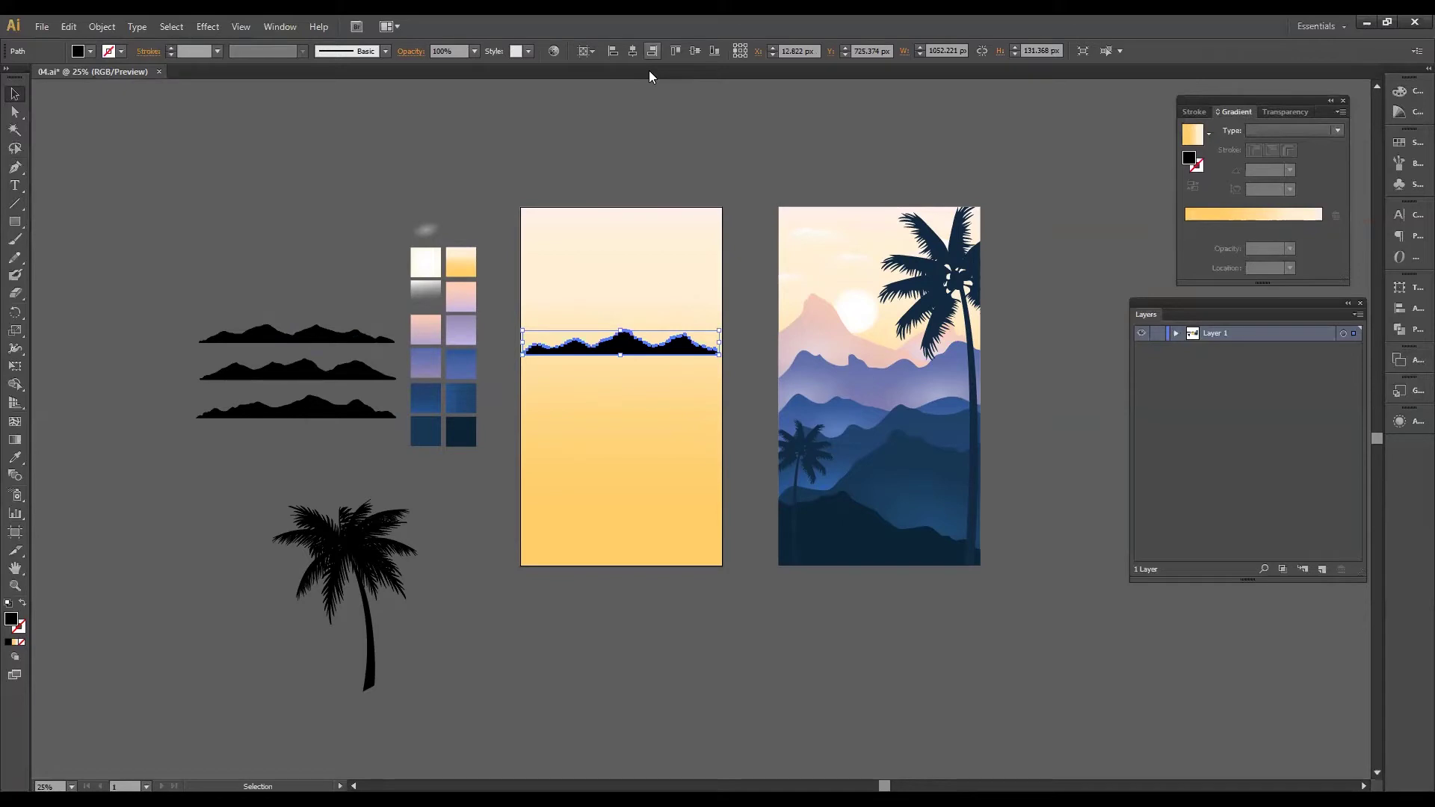
left_click(693, 53)
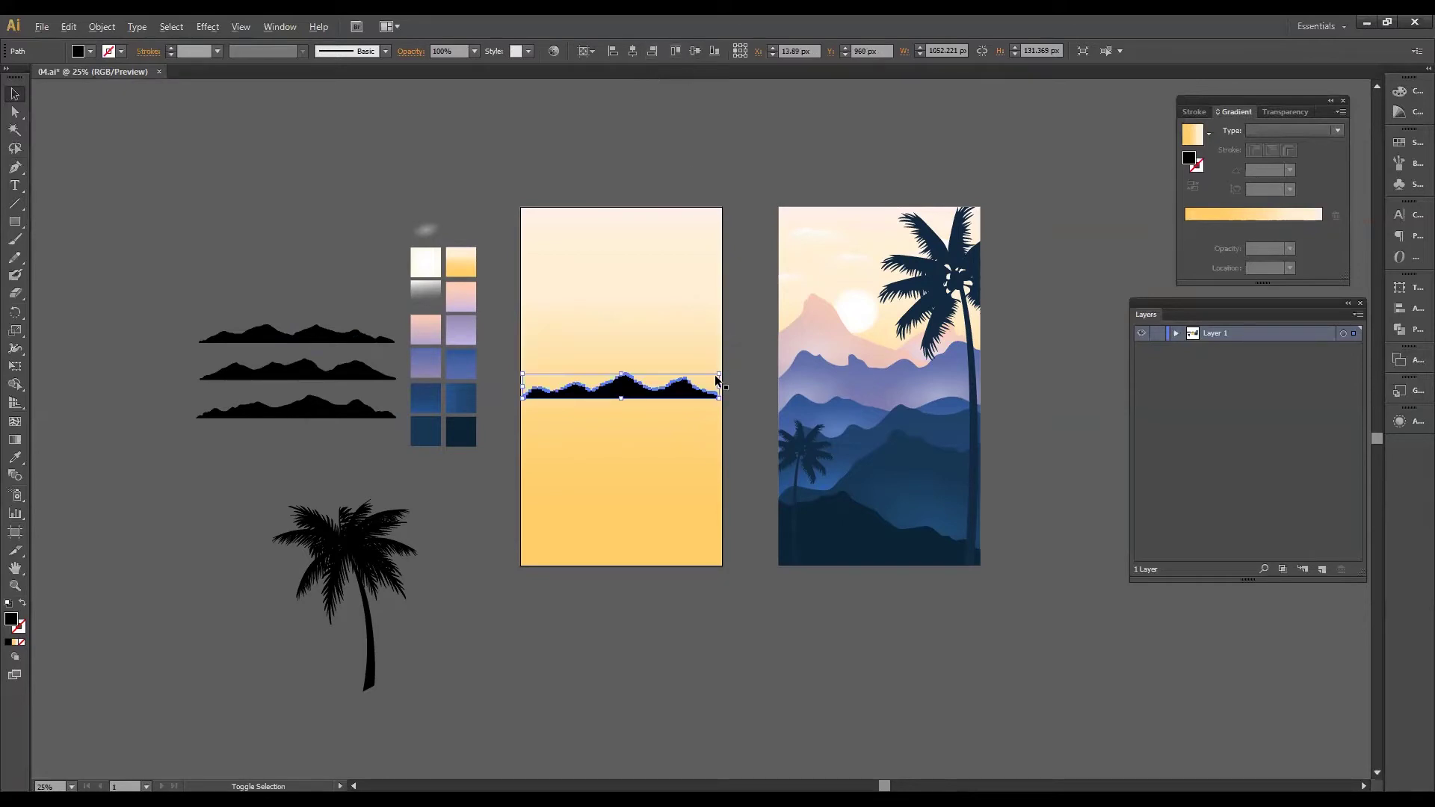
left_click_drag(719, 373, 722, 373)
left_click(755, 343)
left_click(687, 391)
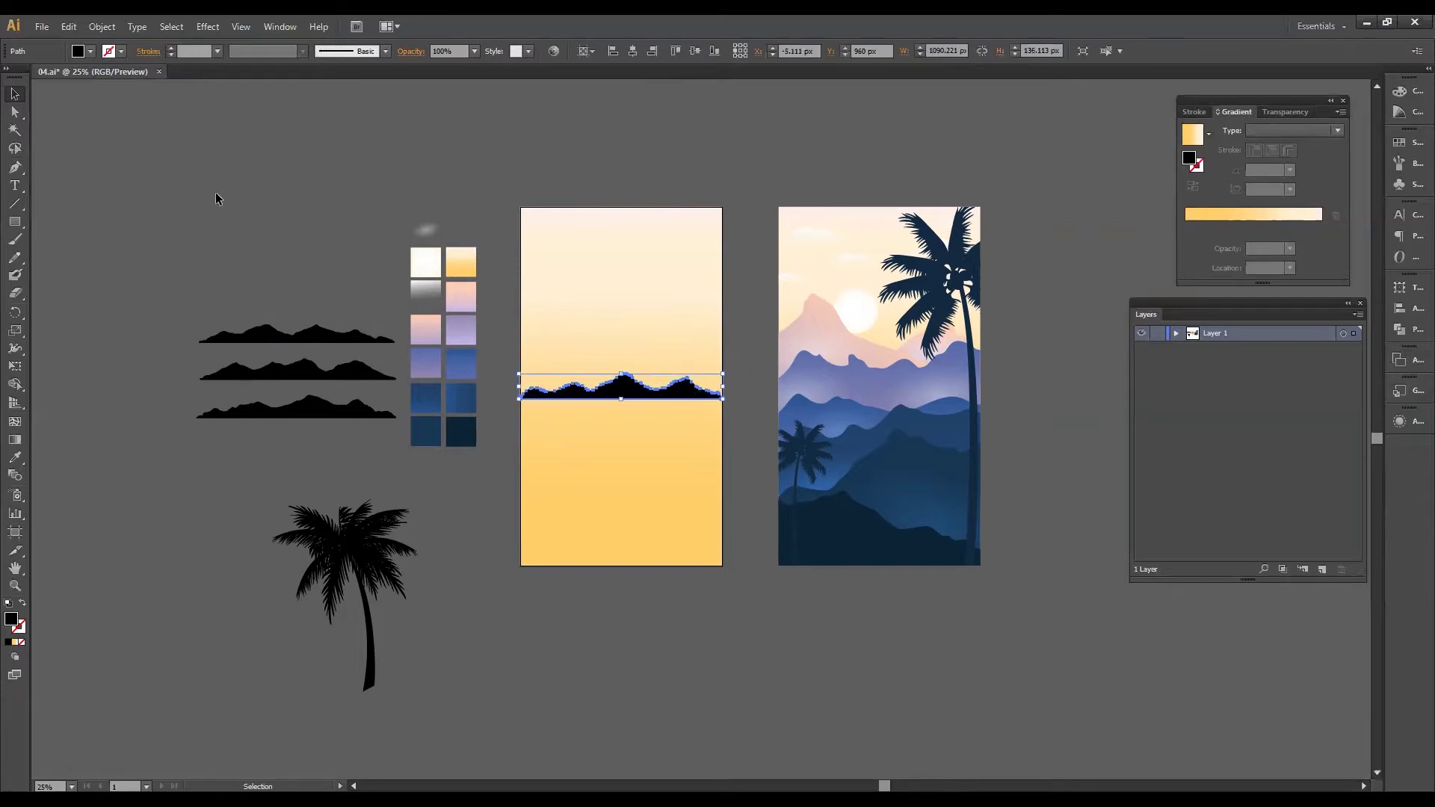
Step: Lock the gradient background rectangle within Layer 1
left_click(661, 281)
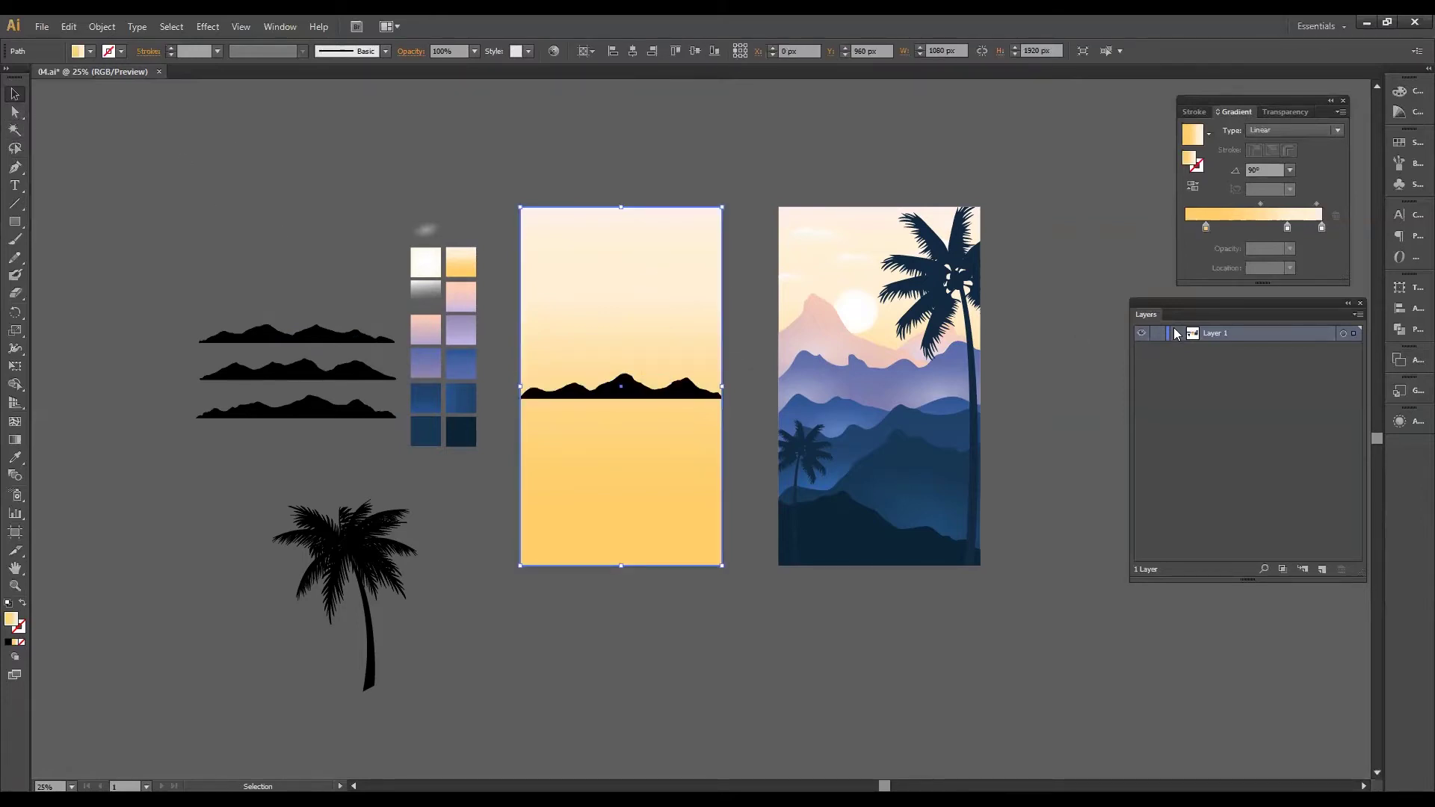
left_click(1175, 333)
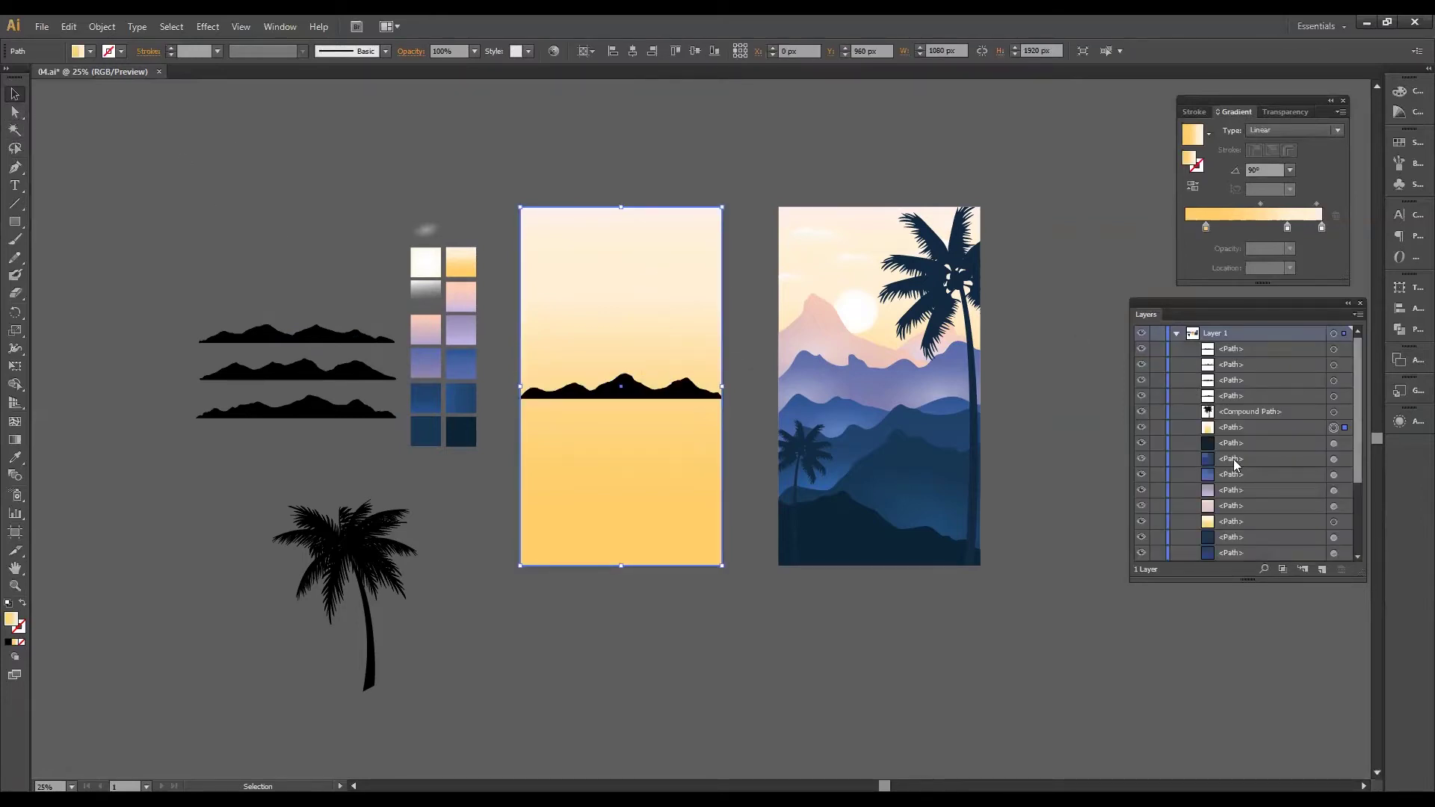
left_click(1156, 428)
Step: Draw a closed mountain outline about 1217 px wide and 610 px tall across the artboard's upper part with the Paintbrush
left_click(590, 394)
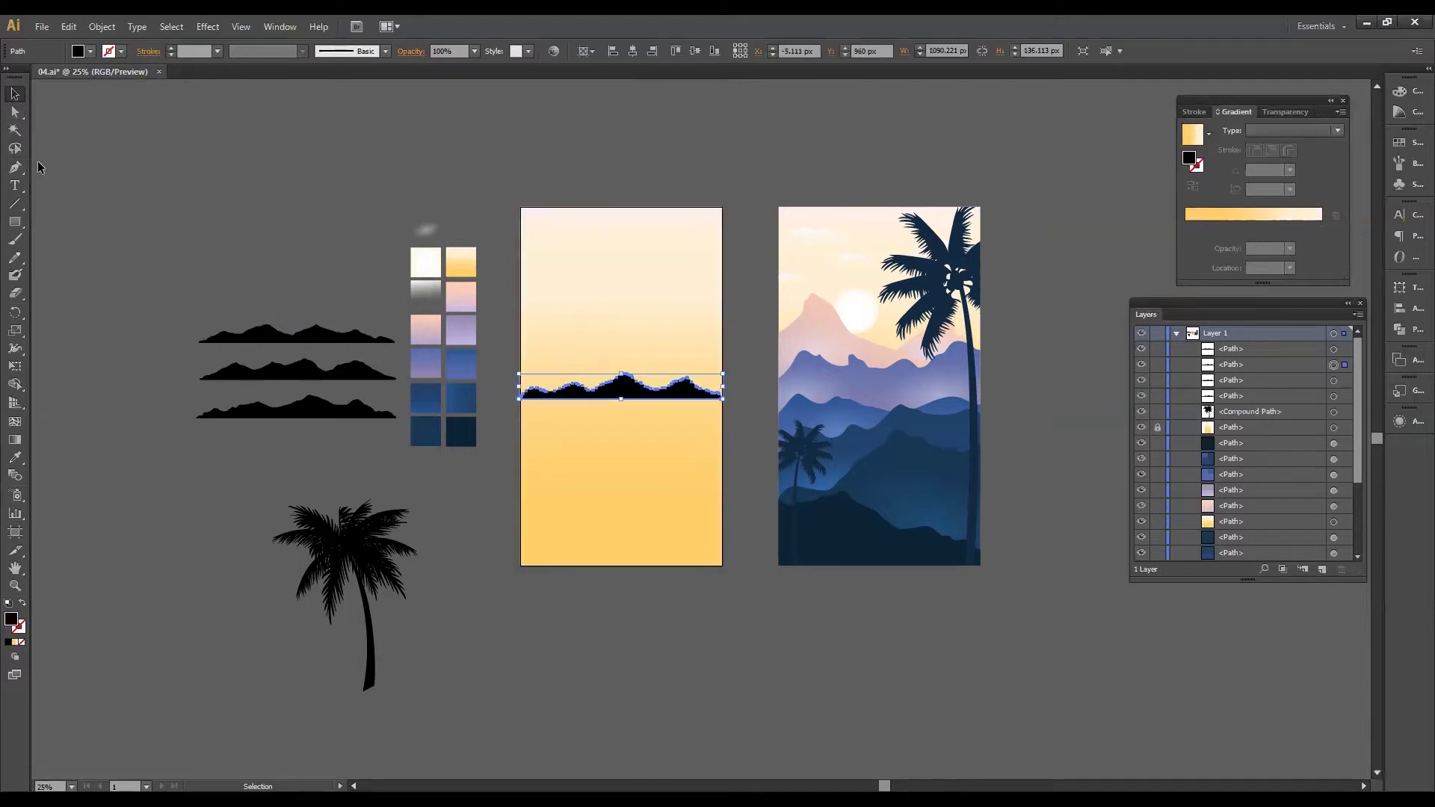
left_click(14, 171)
key("b")
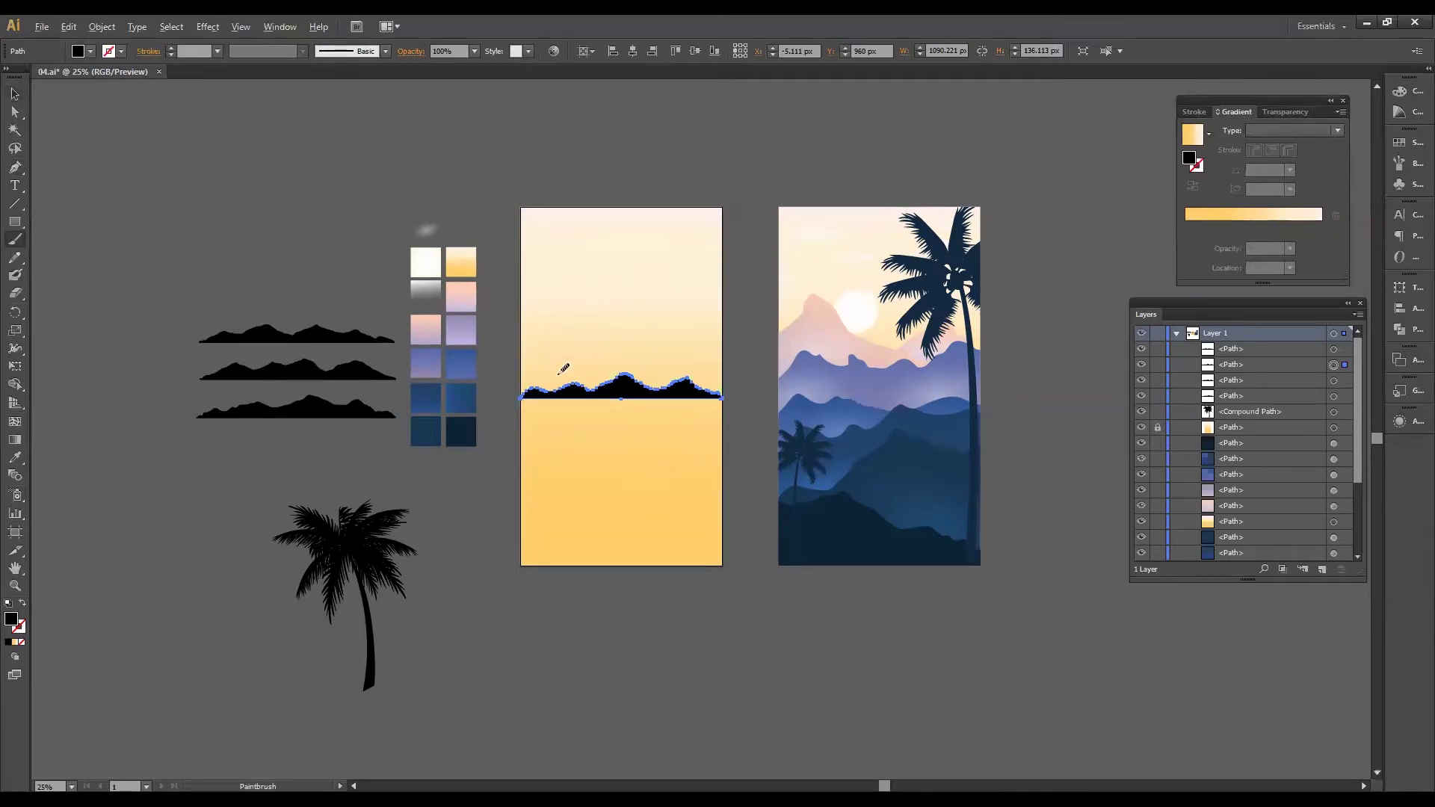
scroll(559, 374, "up", 4)
scroll(559, 374, "down", 2)
left_click_drag(680, 381, 494, 420)
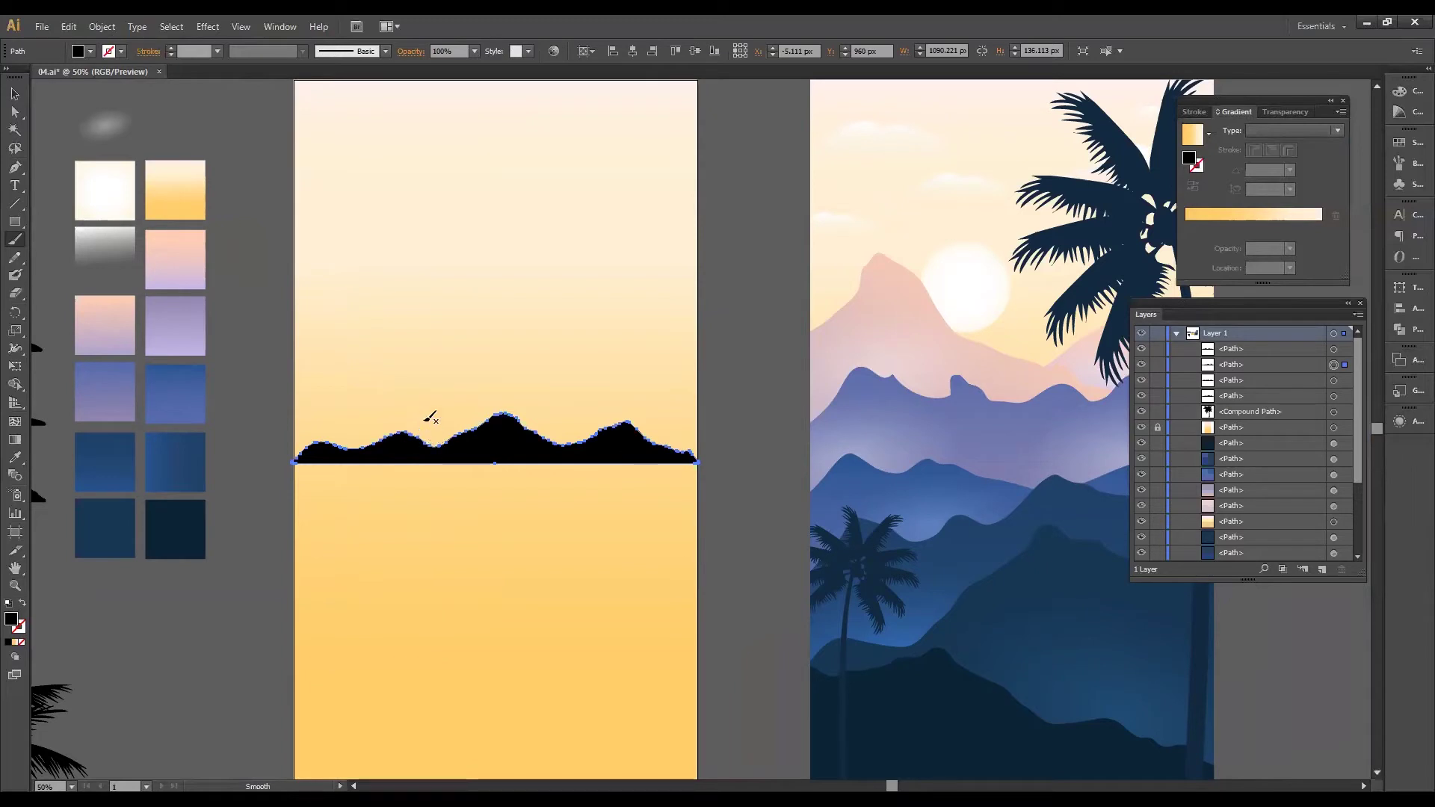
mouse_move(277, 323)
left_mouse_down()
mouse_move(330, 205)
mouse_move(347, 116)
mouse_move(410, 146)
mouse_move(497, 249)
mouse_move(726, 330)
mouse_move(538, 338)
mouse_move(306, 329)
mouse_move(281, 313)
left_mouse_up()
Step: Fill the hand-drawn mountain outline with the peach-to-lavender gradient sampled from the swatch directly below the yellow one
key("v")
key("i")
left_click(180, 249)
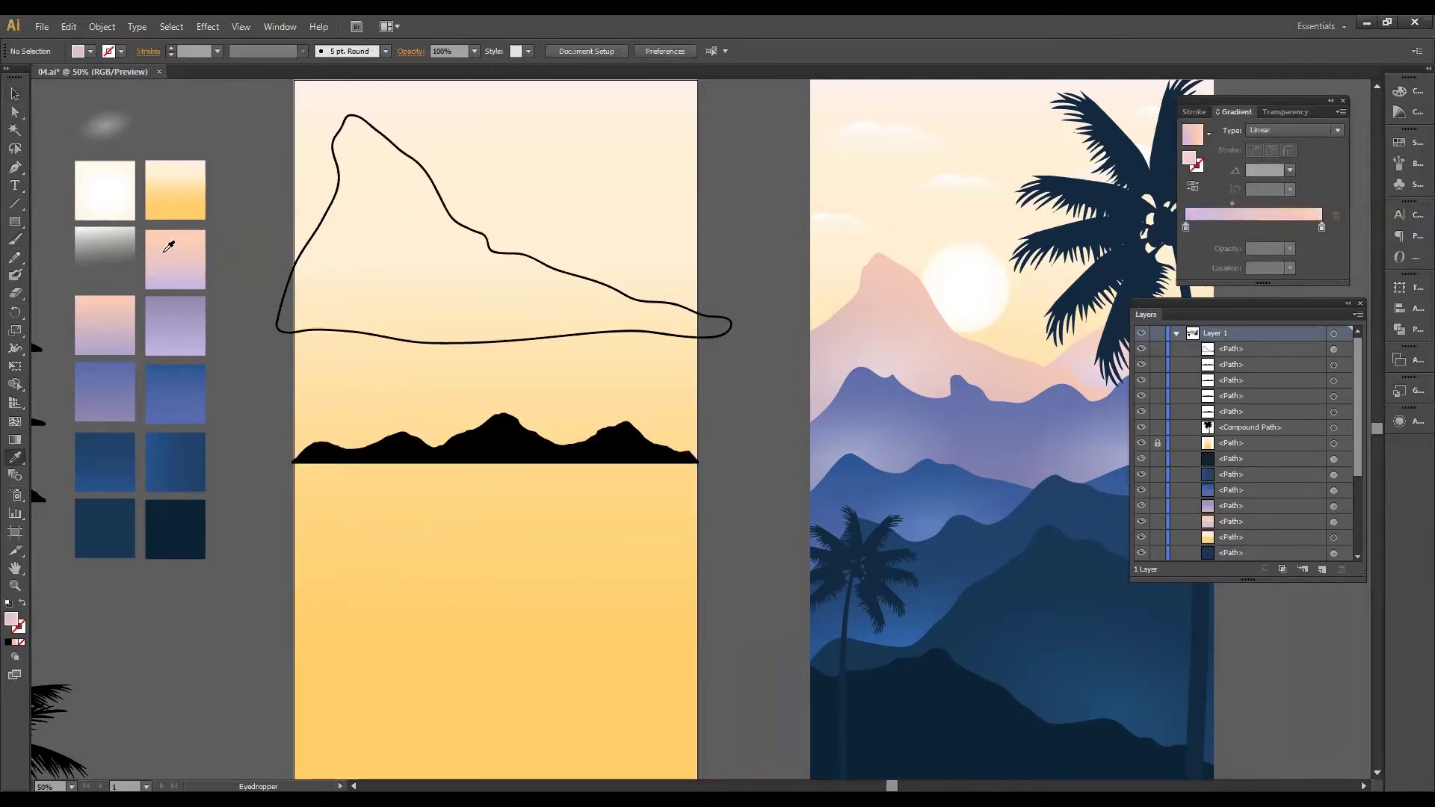
left_click(14, 94)
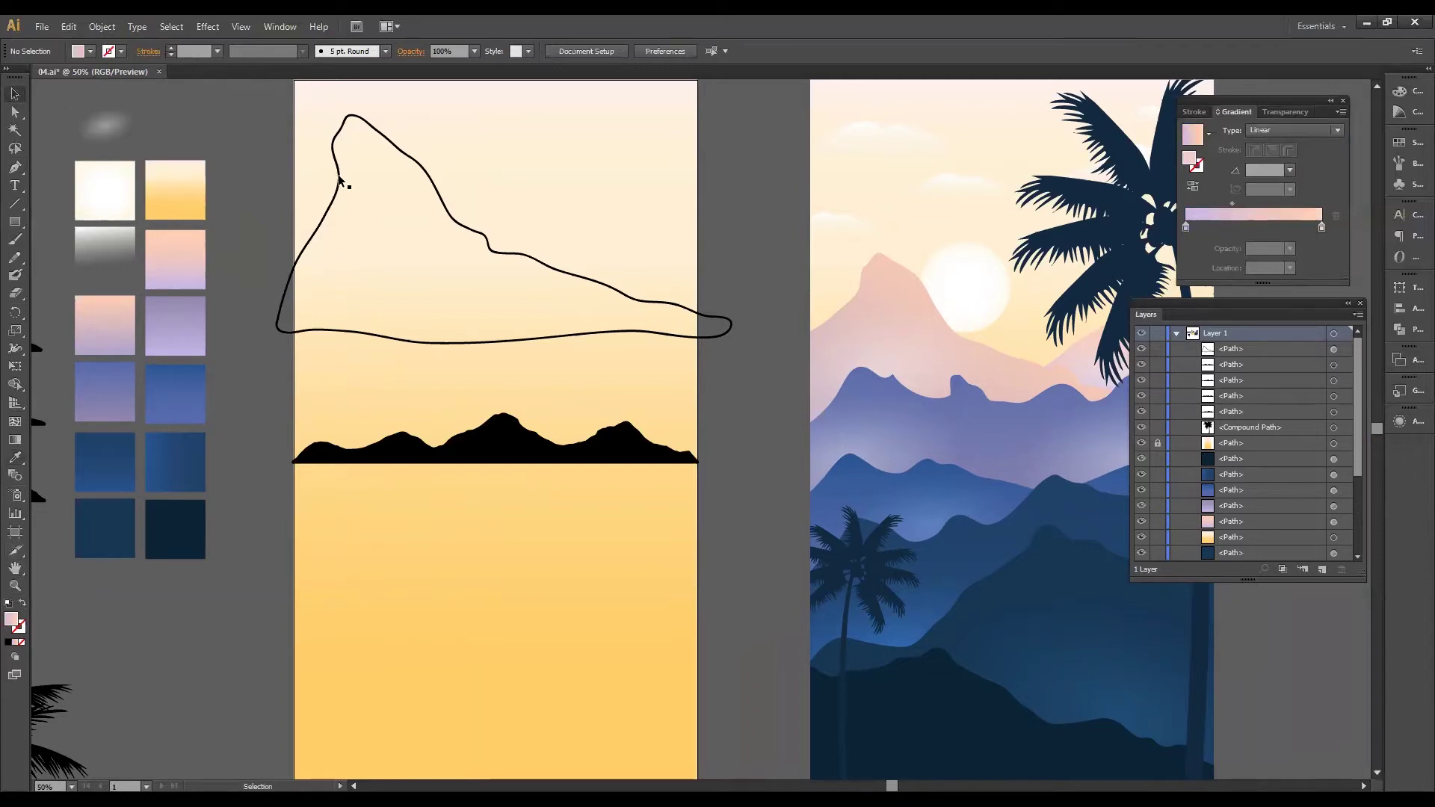
left_click(339, 179)
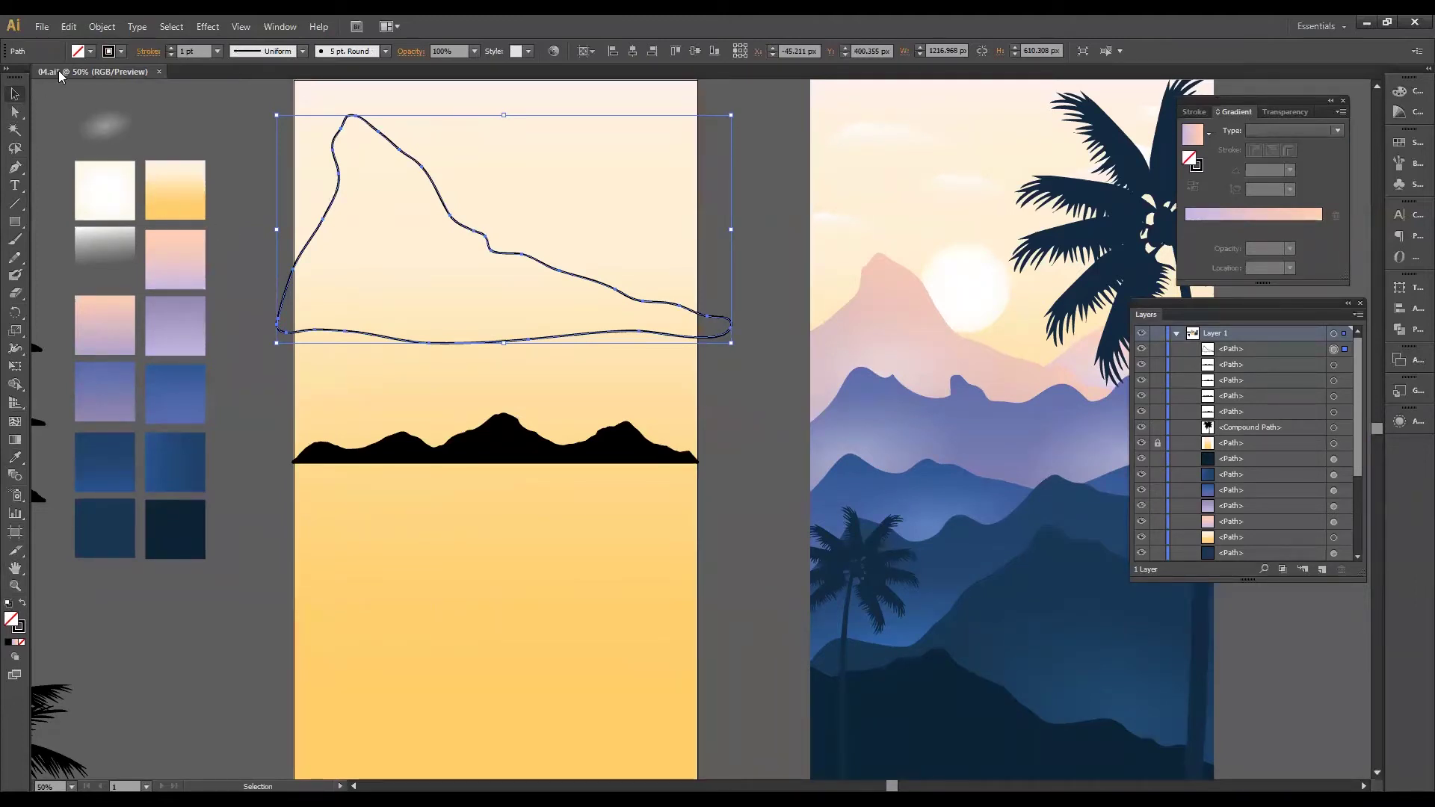
left_click(18, 460)
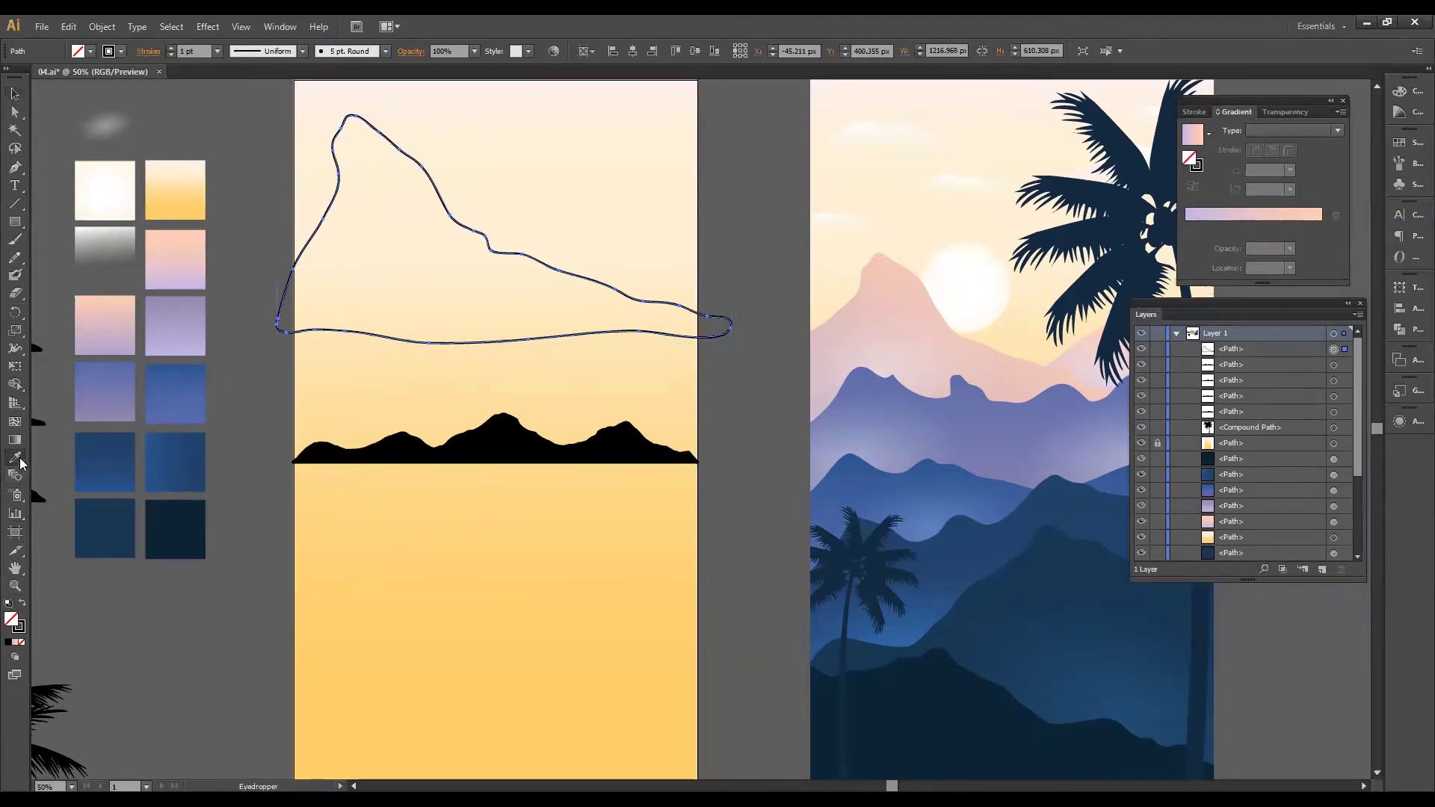
left_click(169, 247)
key("v")
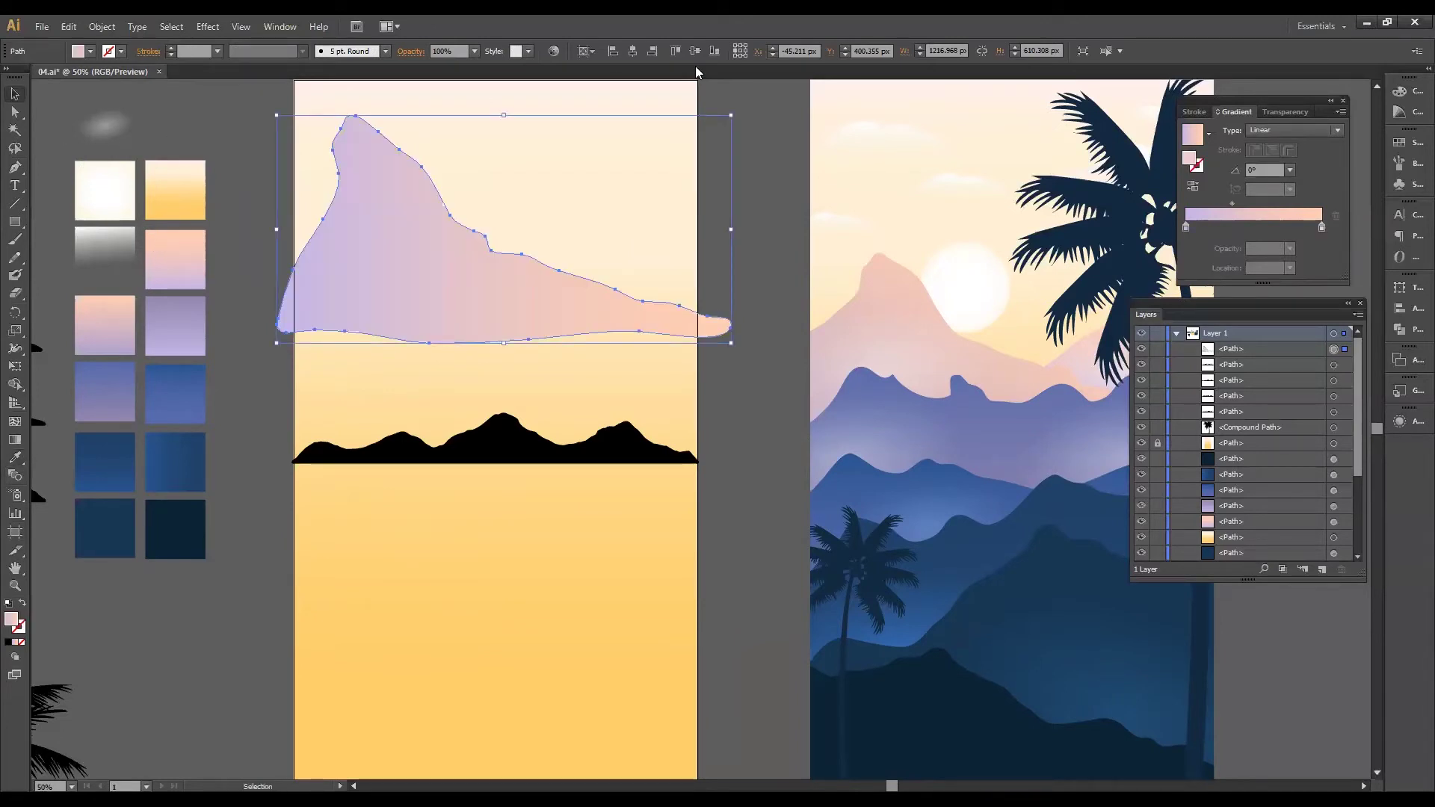
Step: Center the peach mountain horizontally, lower it to the artboard's middle, and set its linear gradient angle to 90°
left_click(631, 51)
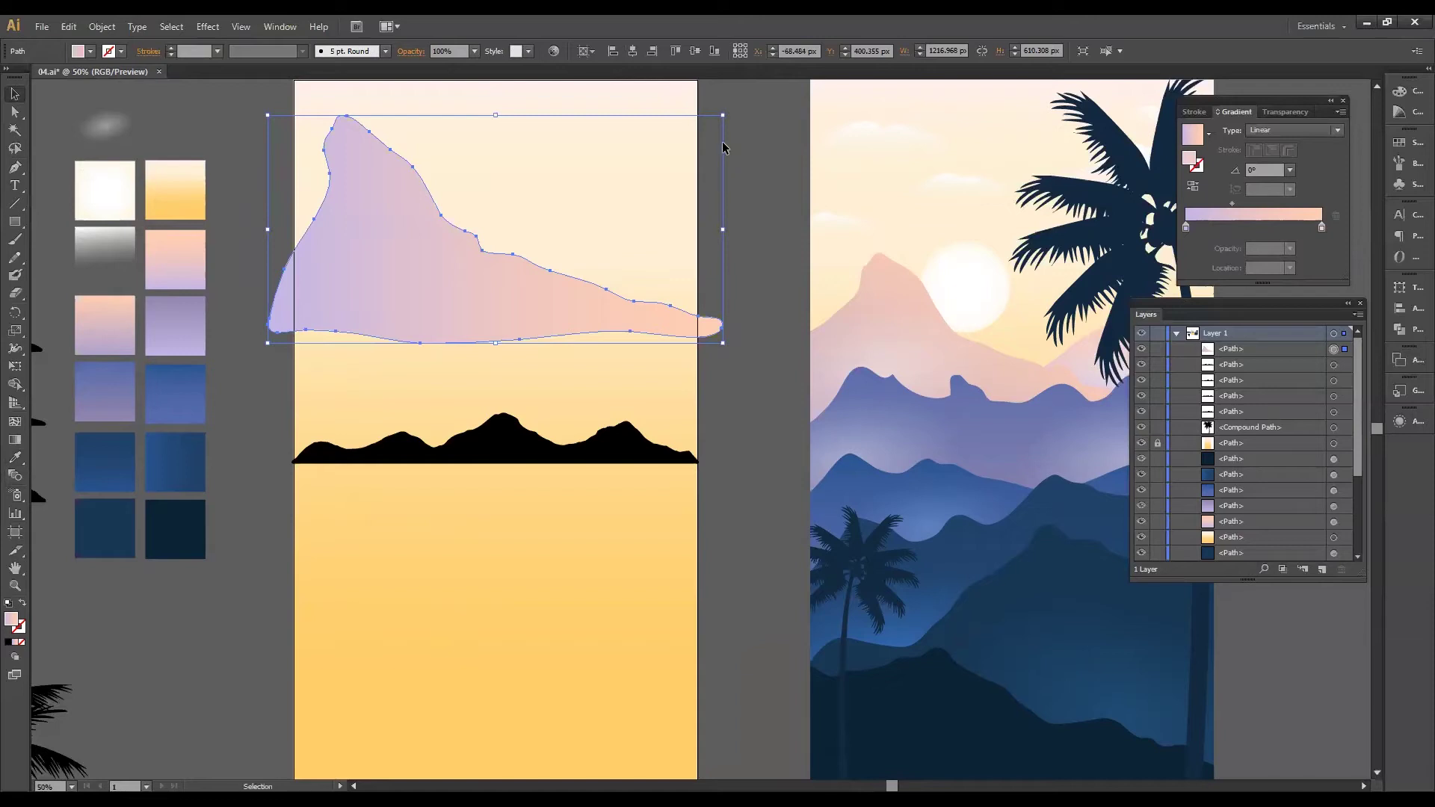
left_click_drag(585, 314, 583, 468)
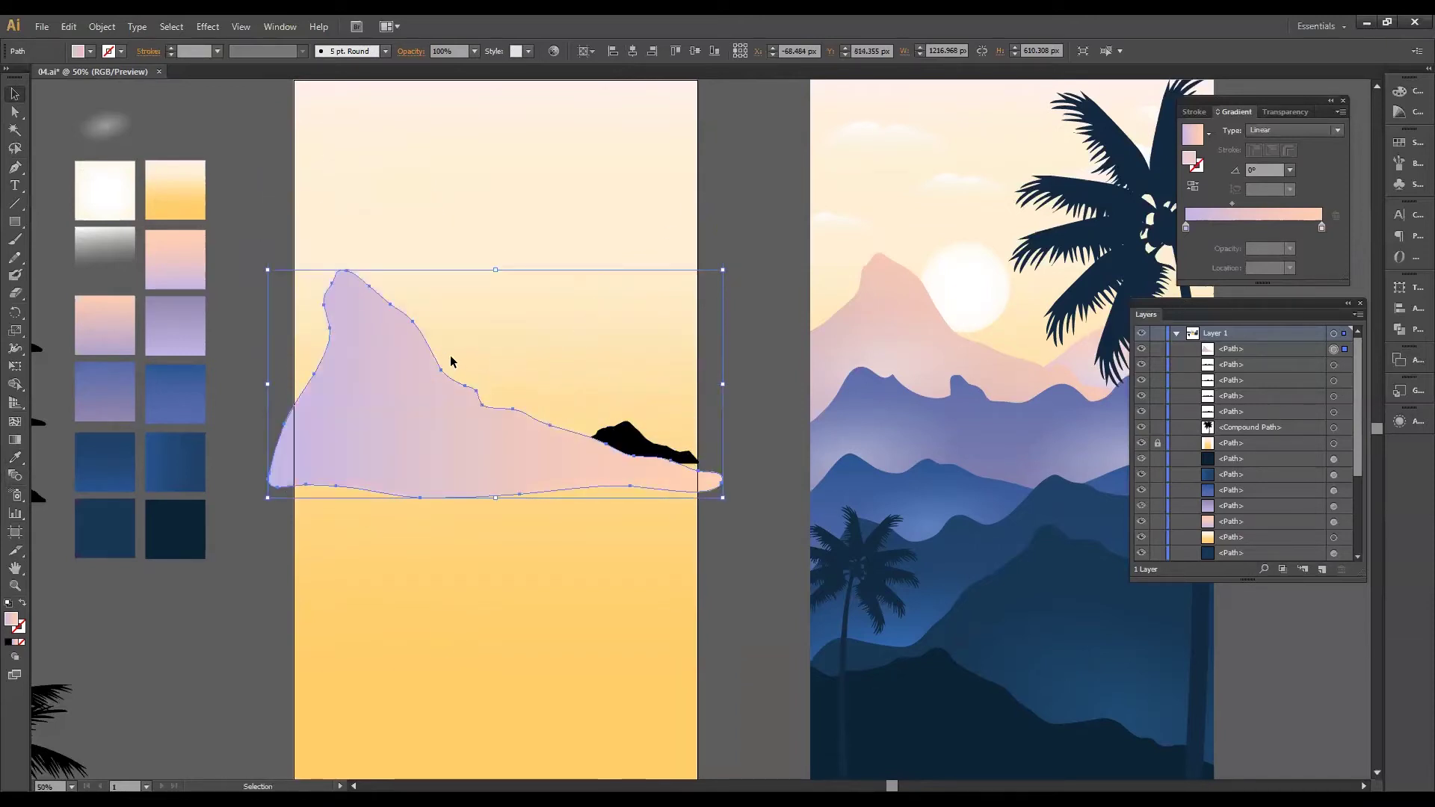
left_click(1290, 170)
left_click(1303, 250)
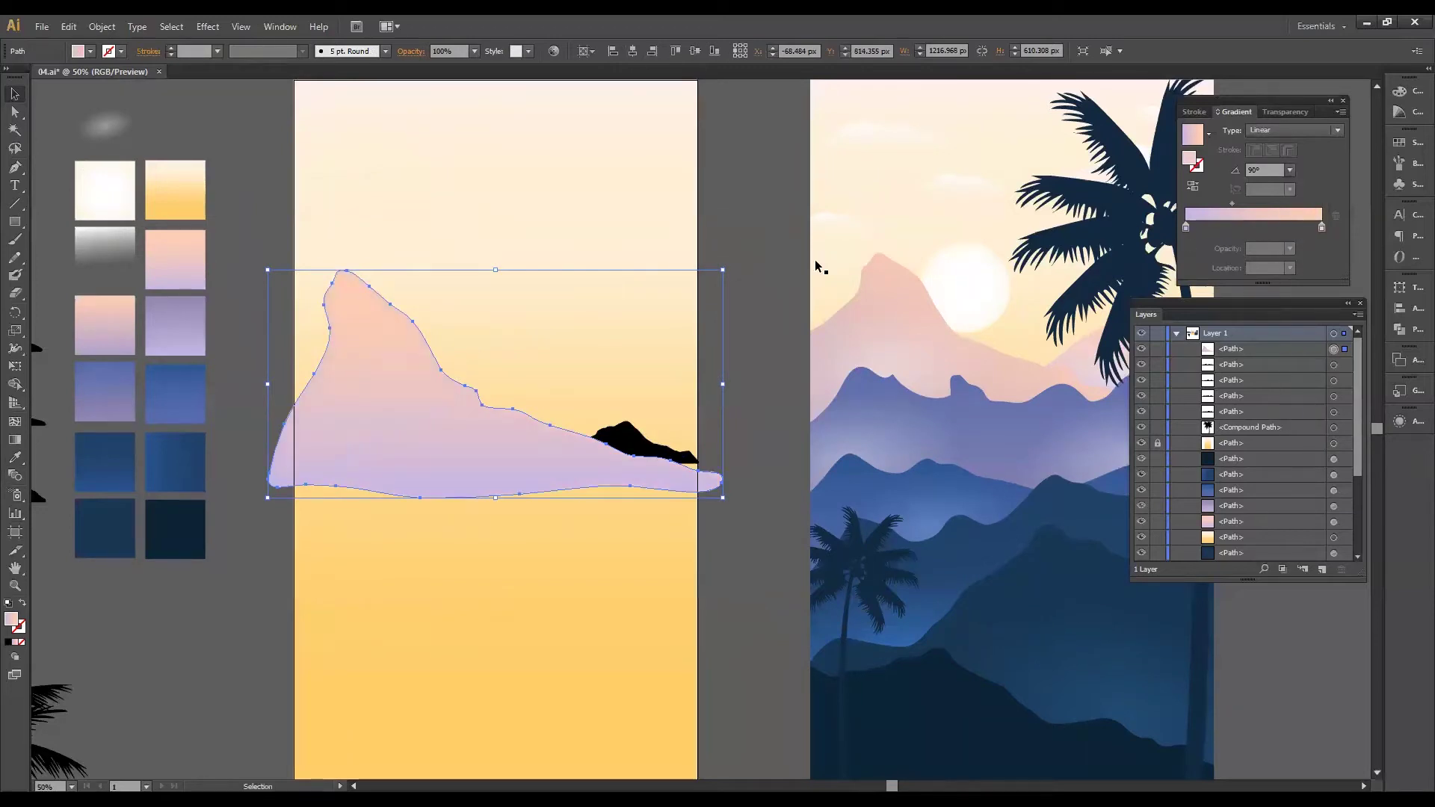
left_click(770, 301)
Step: Reorder the peach mountain in Layer 1 so it sits directly above the locked background, behind the black silhouette
left_click(647, 443)
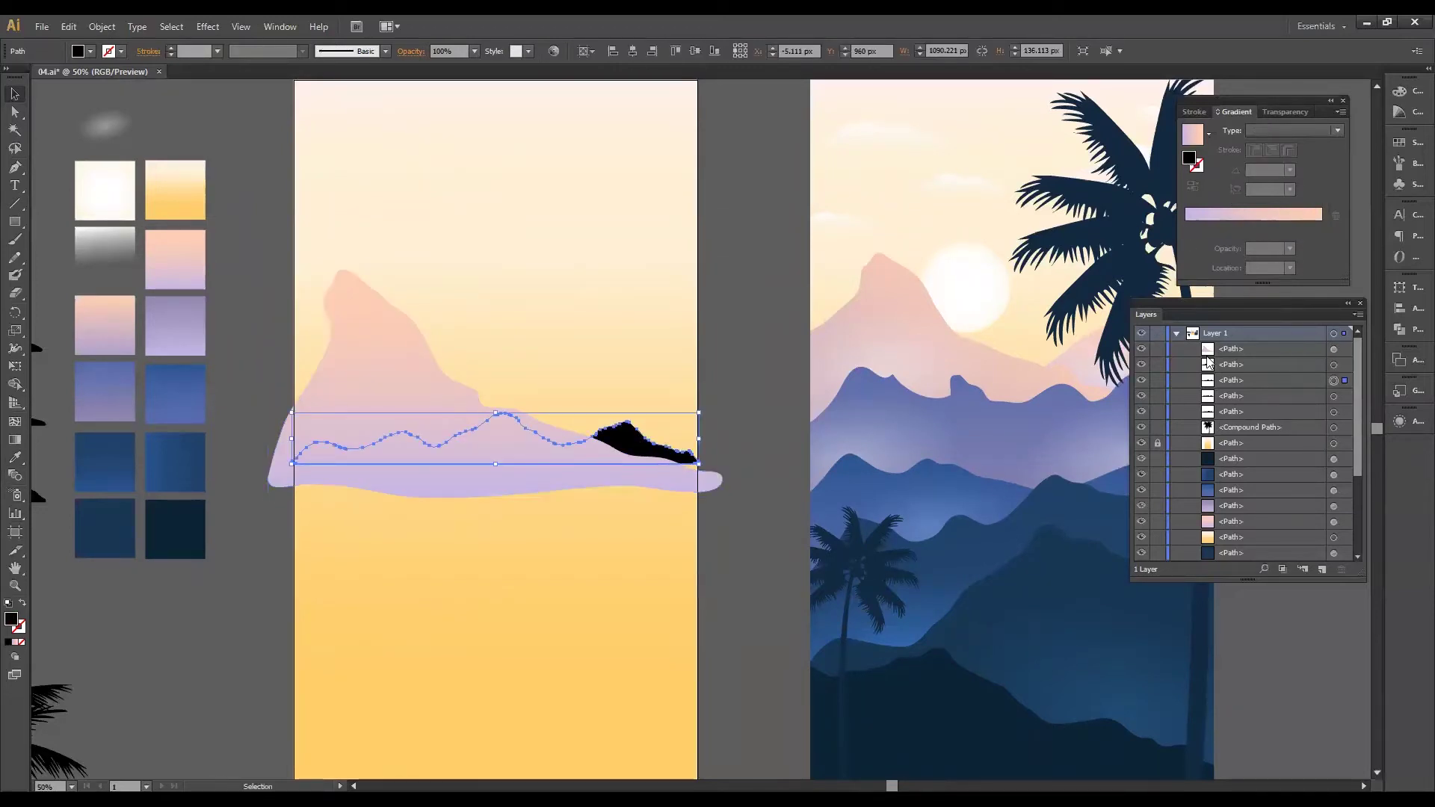
mouse_move(1268, 387)
left_mouse_down()
mouse_move(1262, 342)
mouse_move(1230, 435)
left_mouse_up()
left_click_drag(736, 313, 802, 309)
left_click_drag(660, 349, 518, 330)
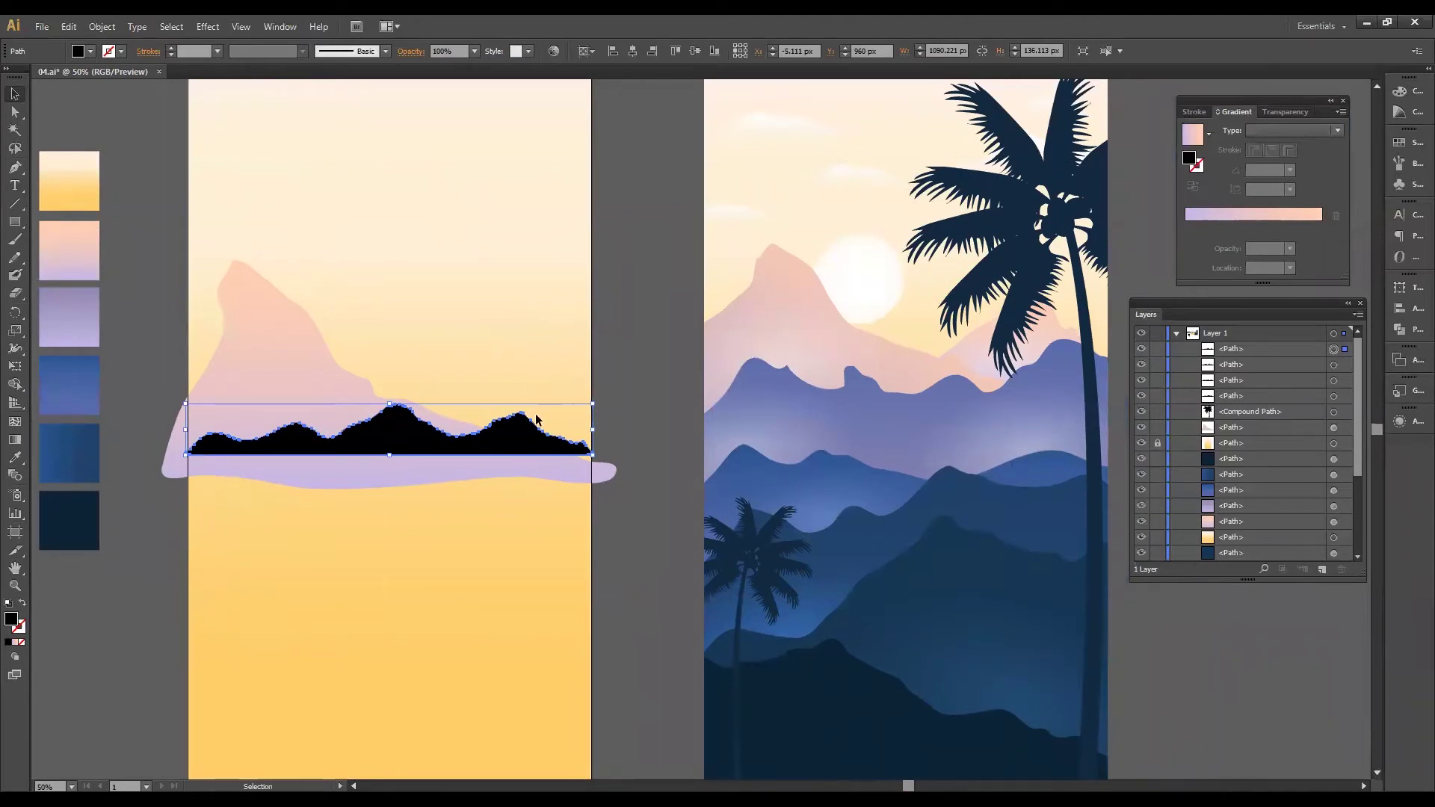
Step: Move the black silhouette above the artboard and delete its left-hand anchor points, keeping only the rightmost peak
scroll(547, 370, "down", 1)
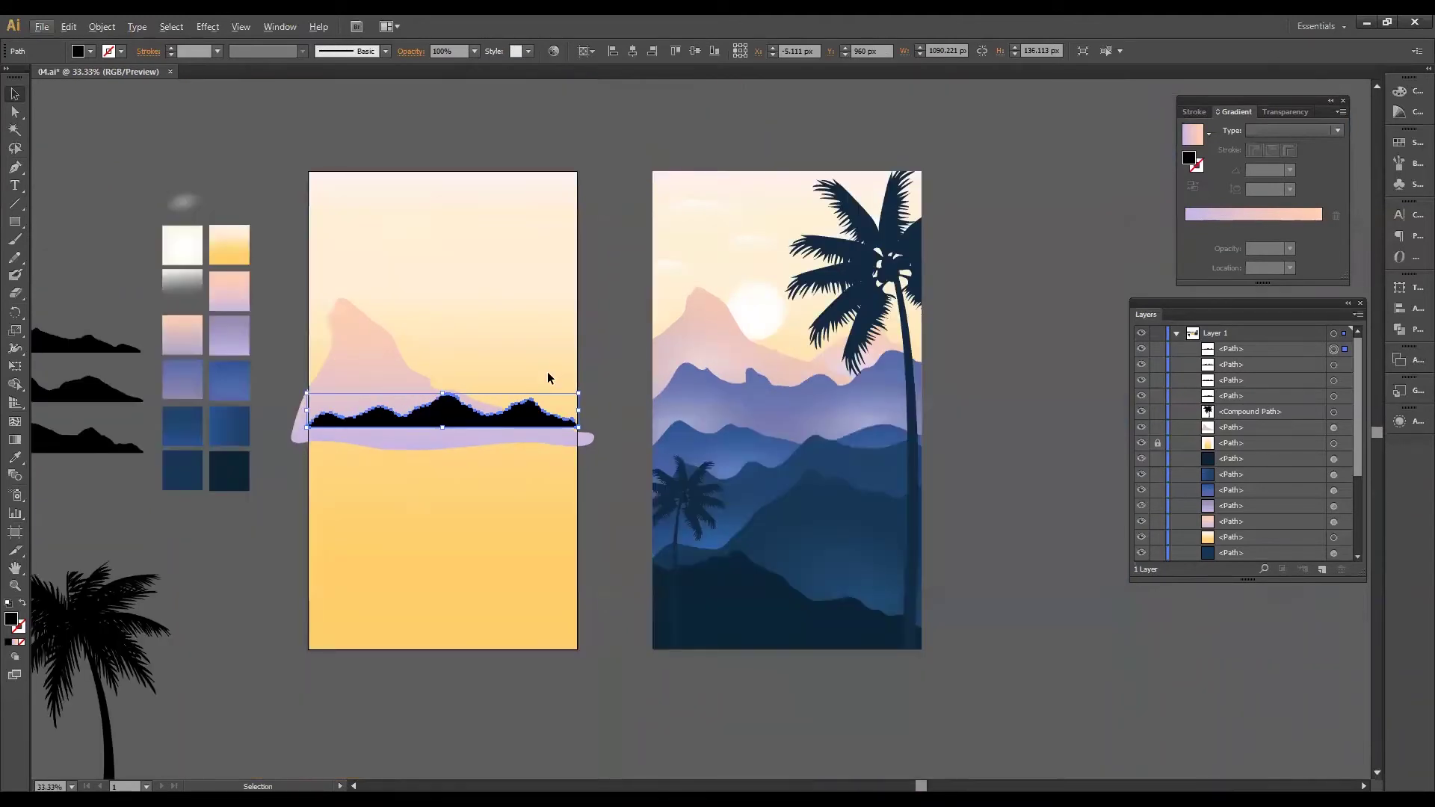
left_click_drag(538, 383, 527, 143)
key("a")
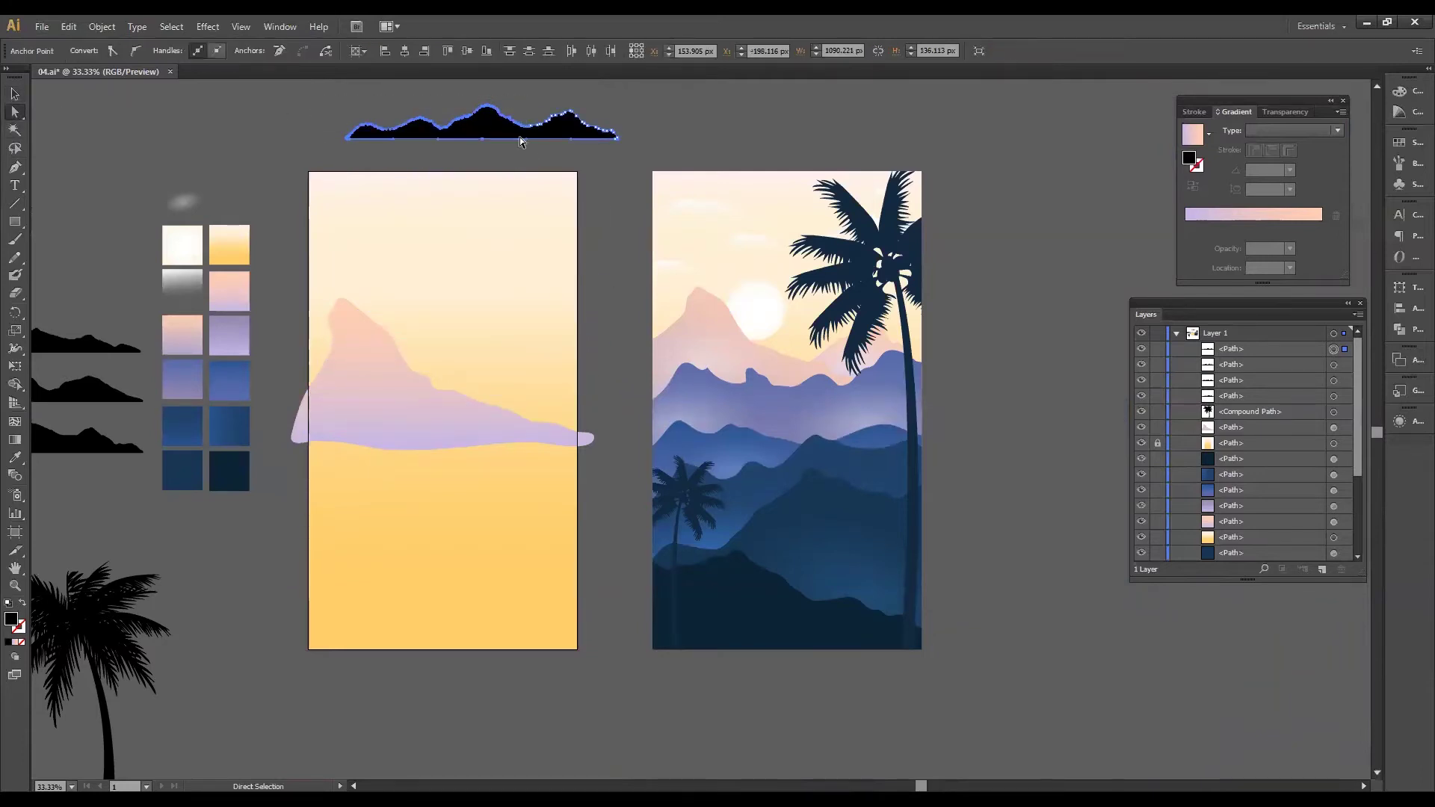
key("Delete")
Step: Extend the remaining peak with the Pen tool into a flat-based mountain with a long left slope, about 526 px wide and 134 px tall
key("p")
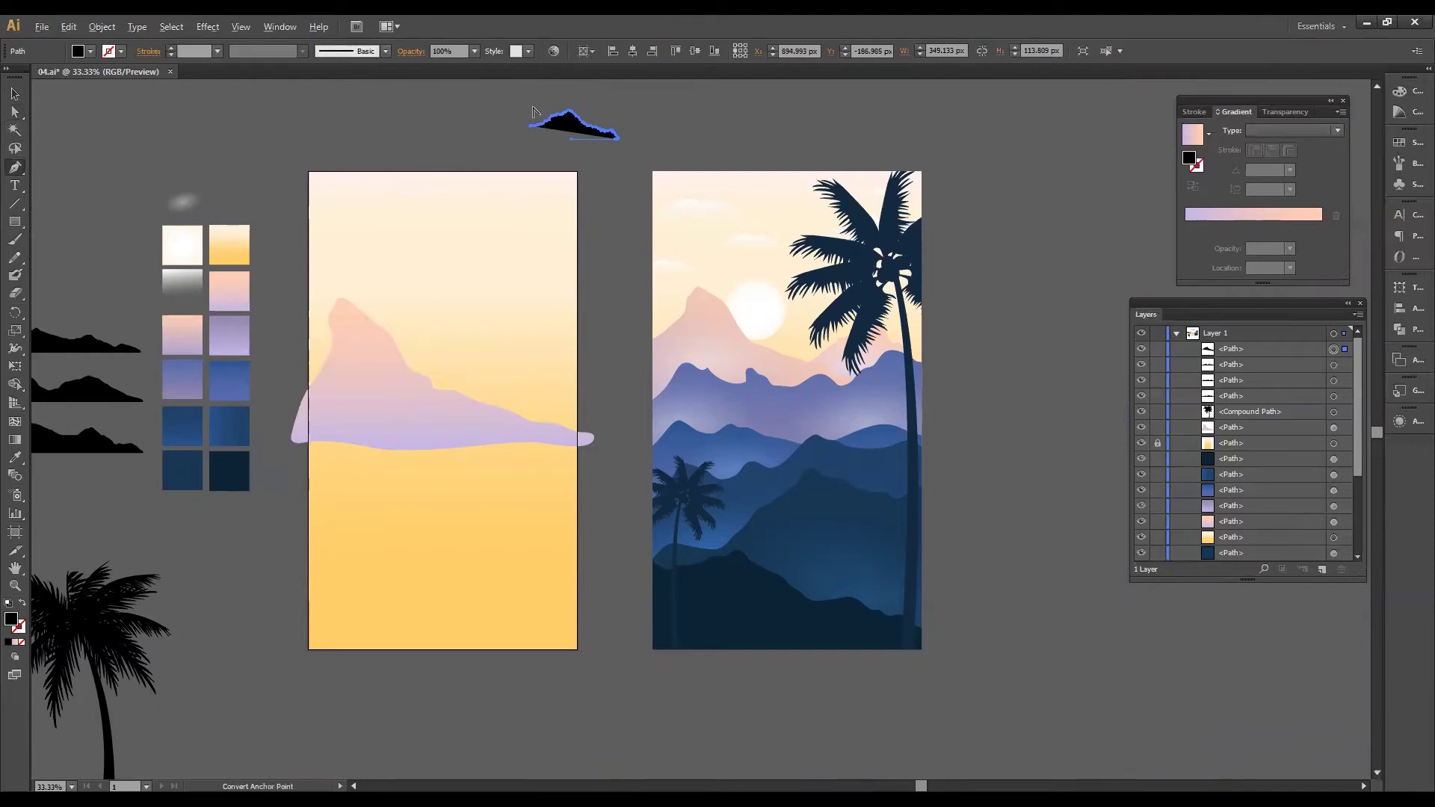
scroll(532, 108, "up", 3)
left_click(527, 169)
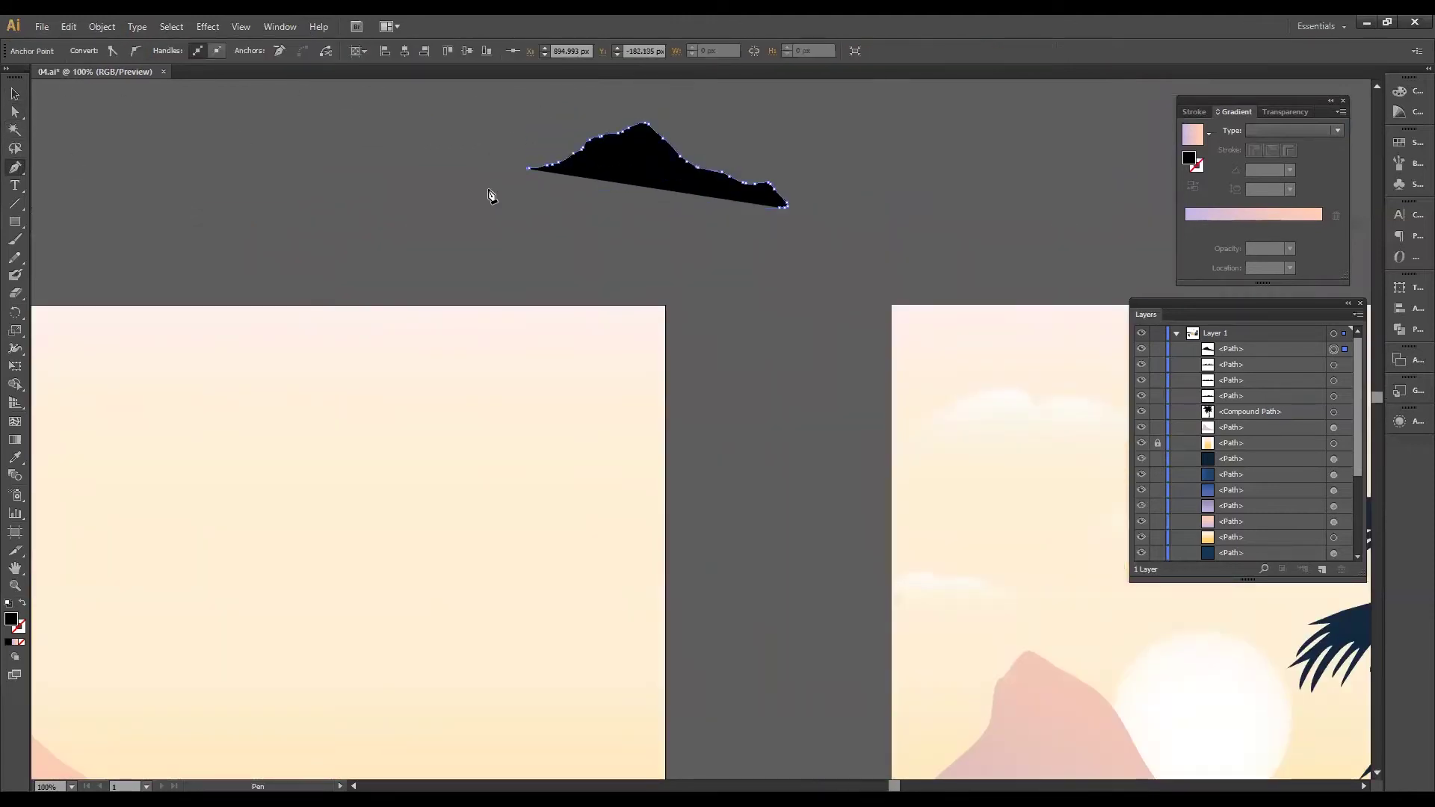
left_click(394, 222)
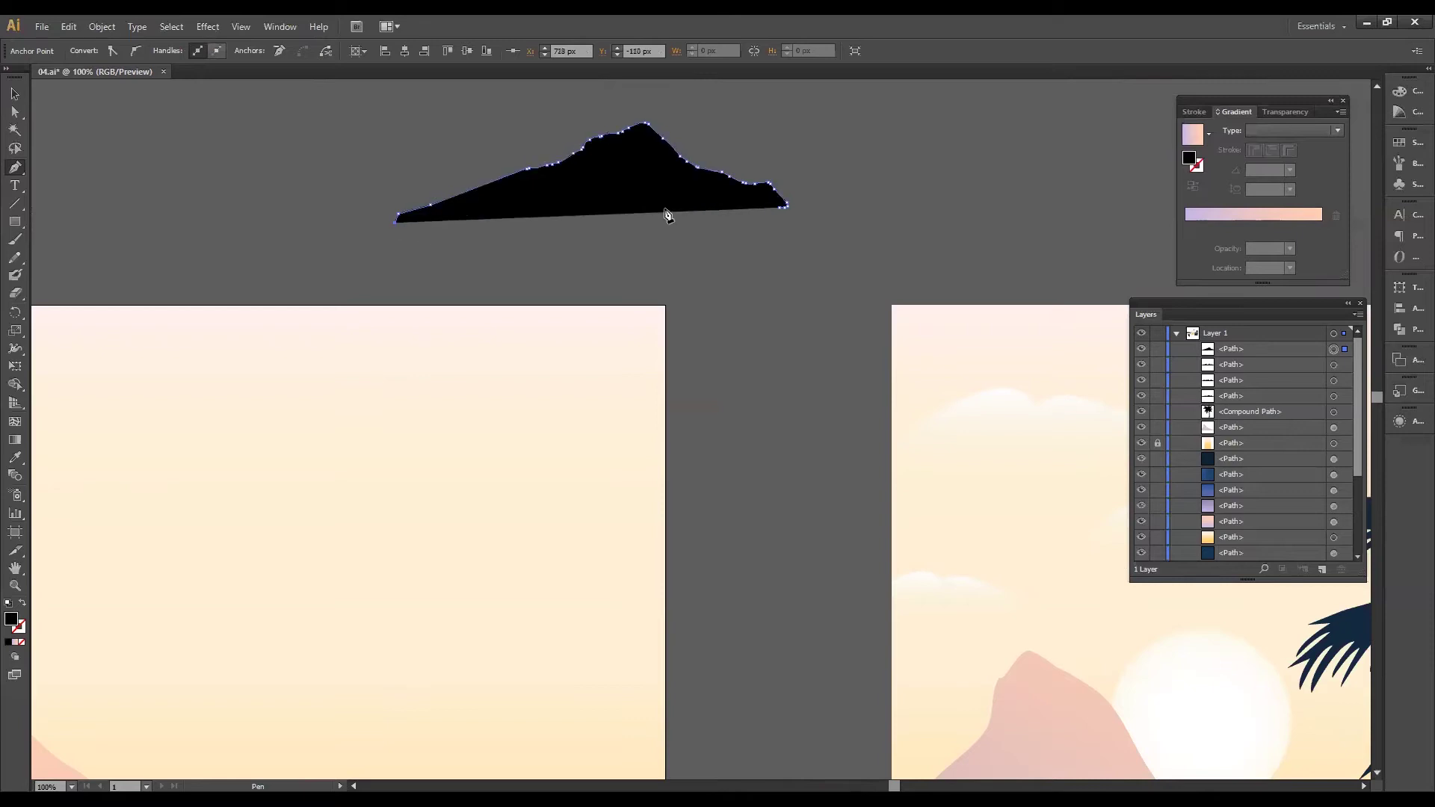
left_click(787, 221)
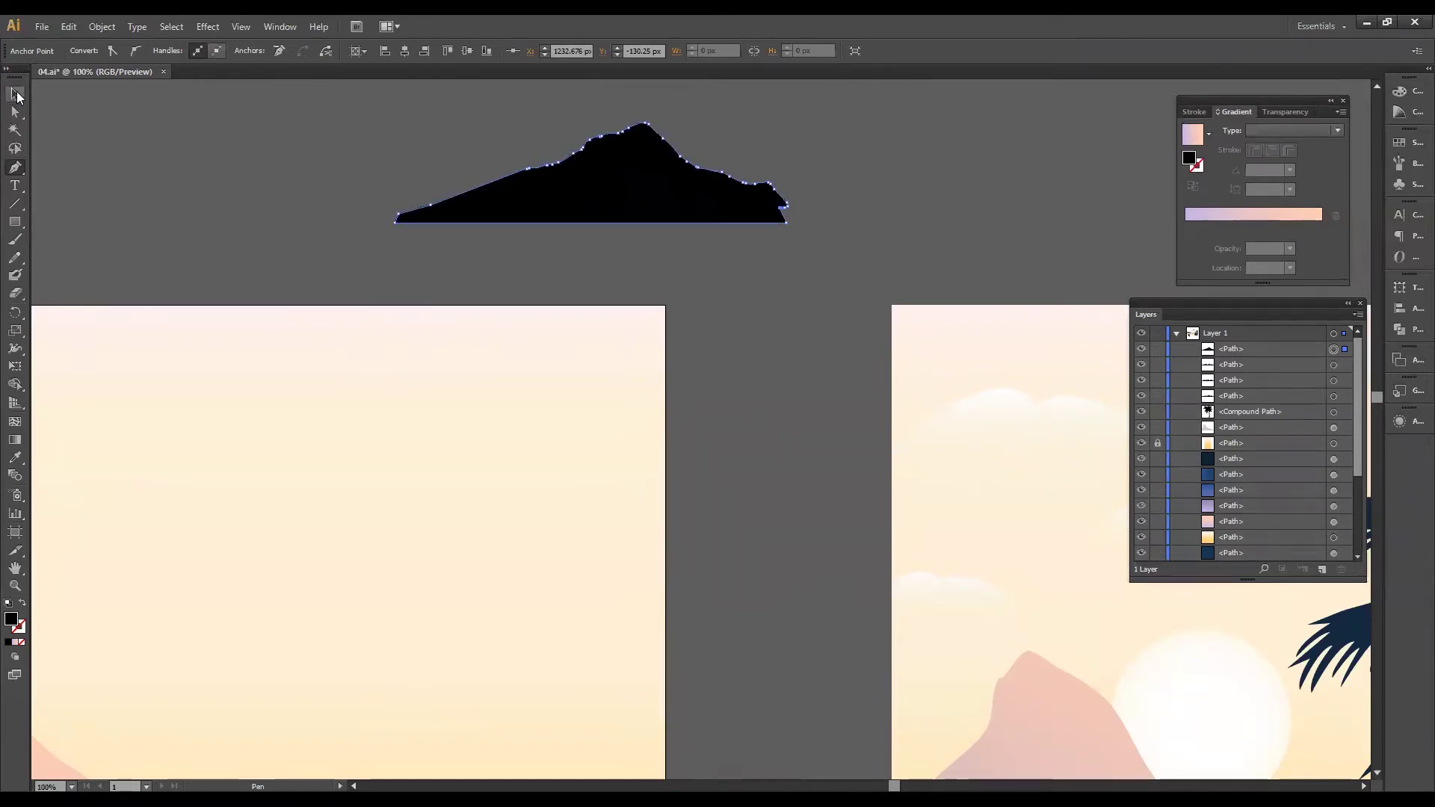
scroll(204, 169, "down", 3)
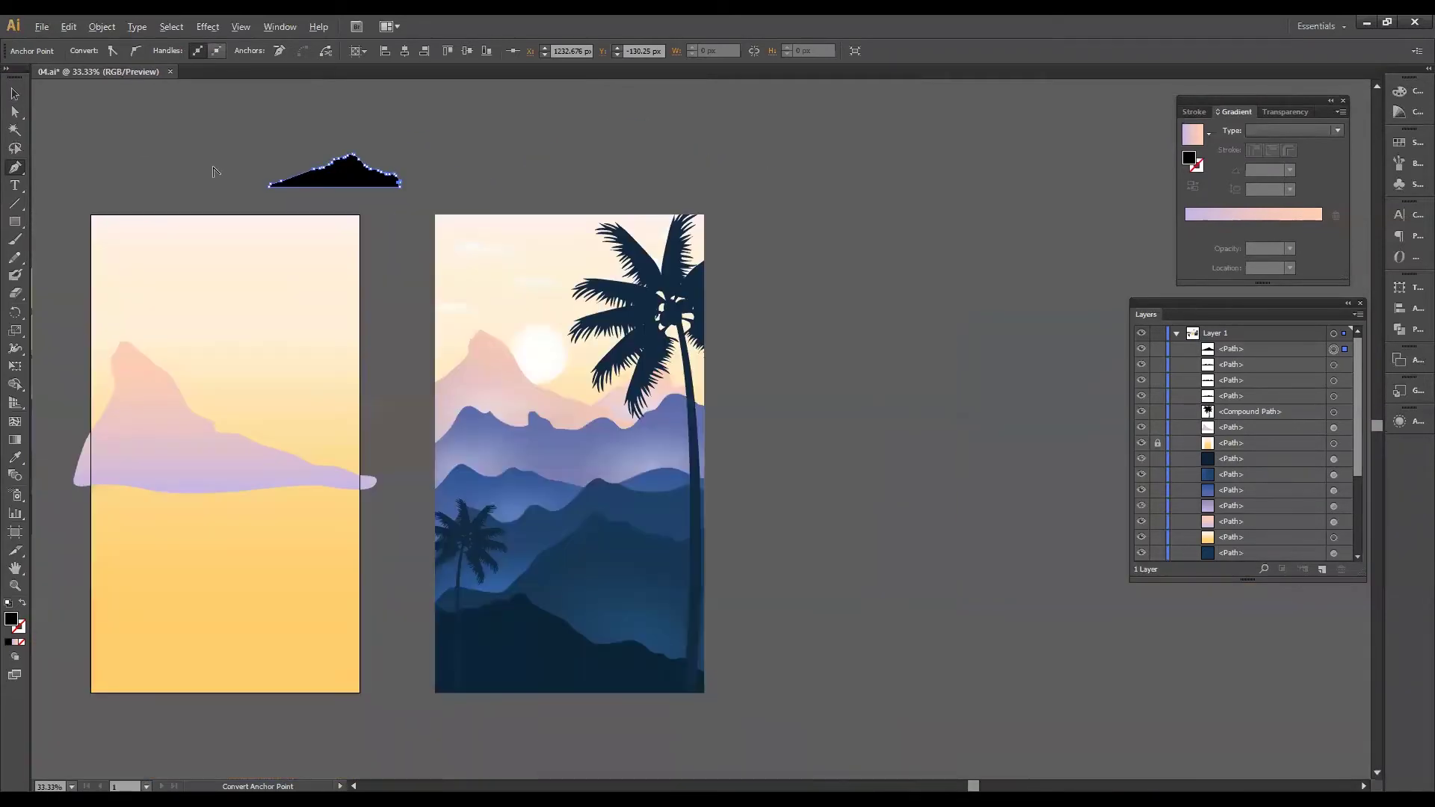
left_click_drag(672, 299, 999, 278)
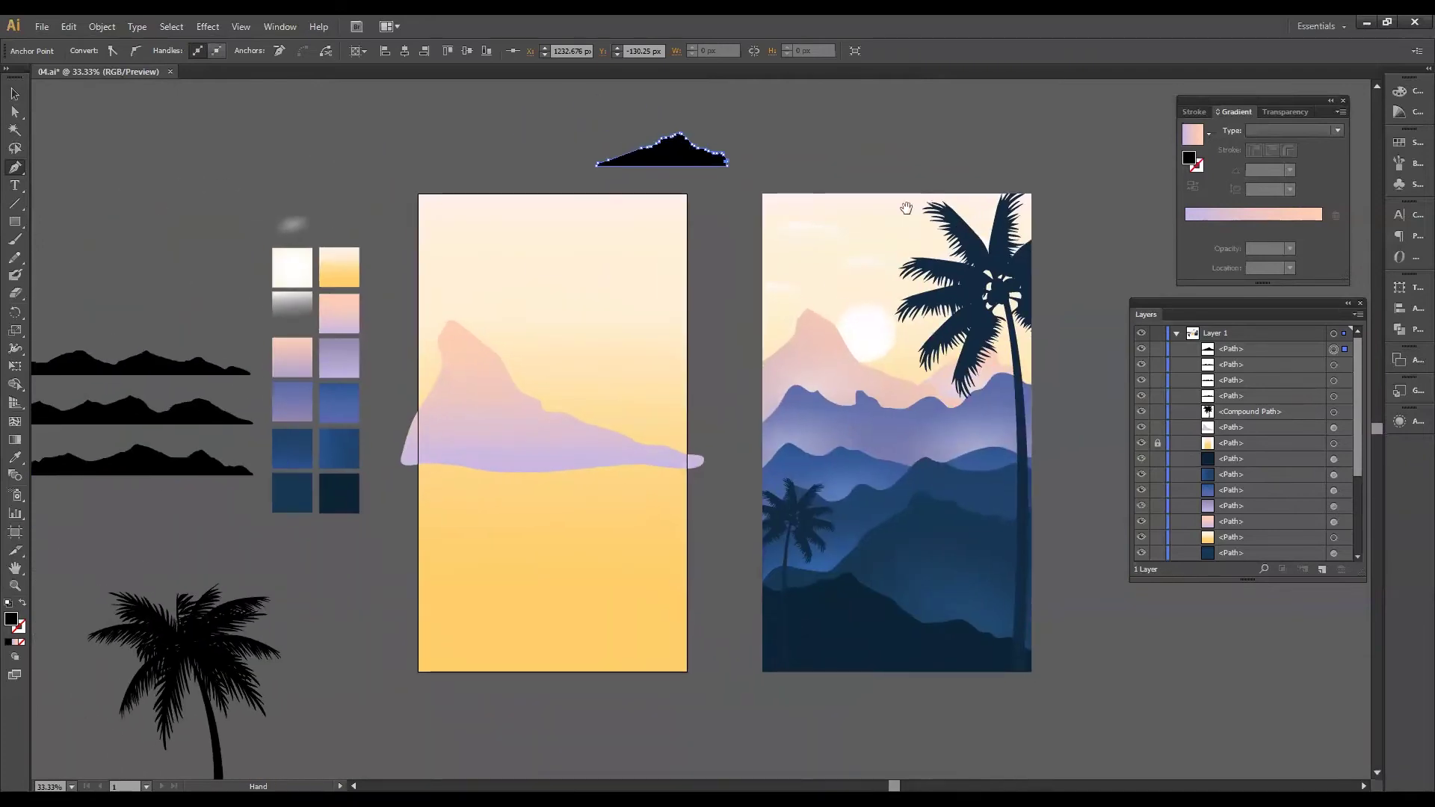
left_click(683, 156)
key("ctrl+z")
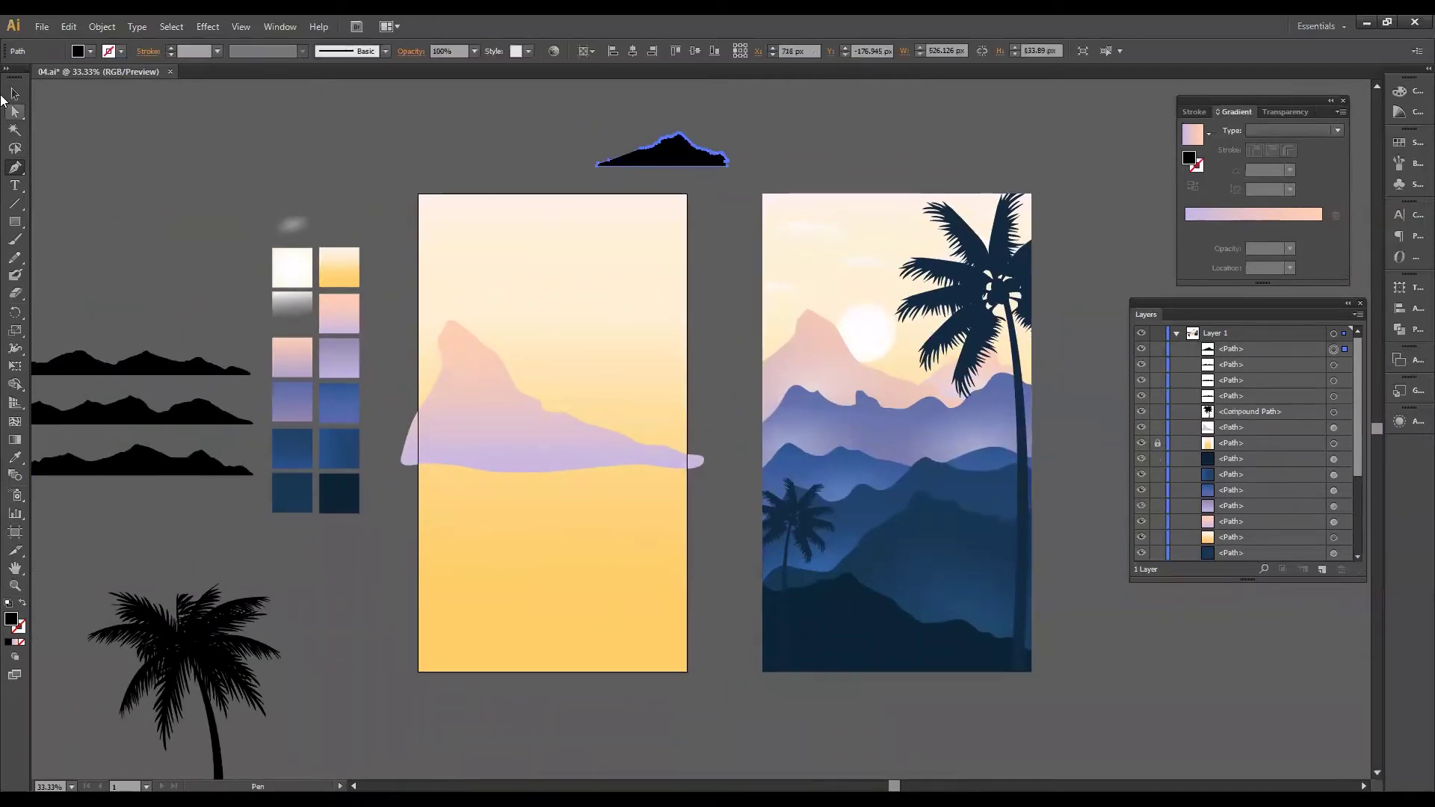
Step: Move the black peak onto the artboard's right side and scale it to about 1174 px wide and 425 px tall
left_click(15, 95)
left_click_drag(688, 158, 399, 374)
left_click_drag(585, 394, 660, 367)
left_click_drag(596, 428, 596, 458)
left_click_drag(640, 382, 664, 381)
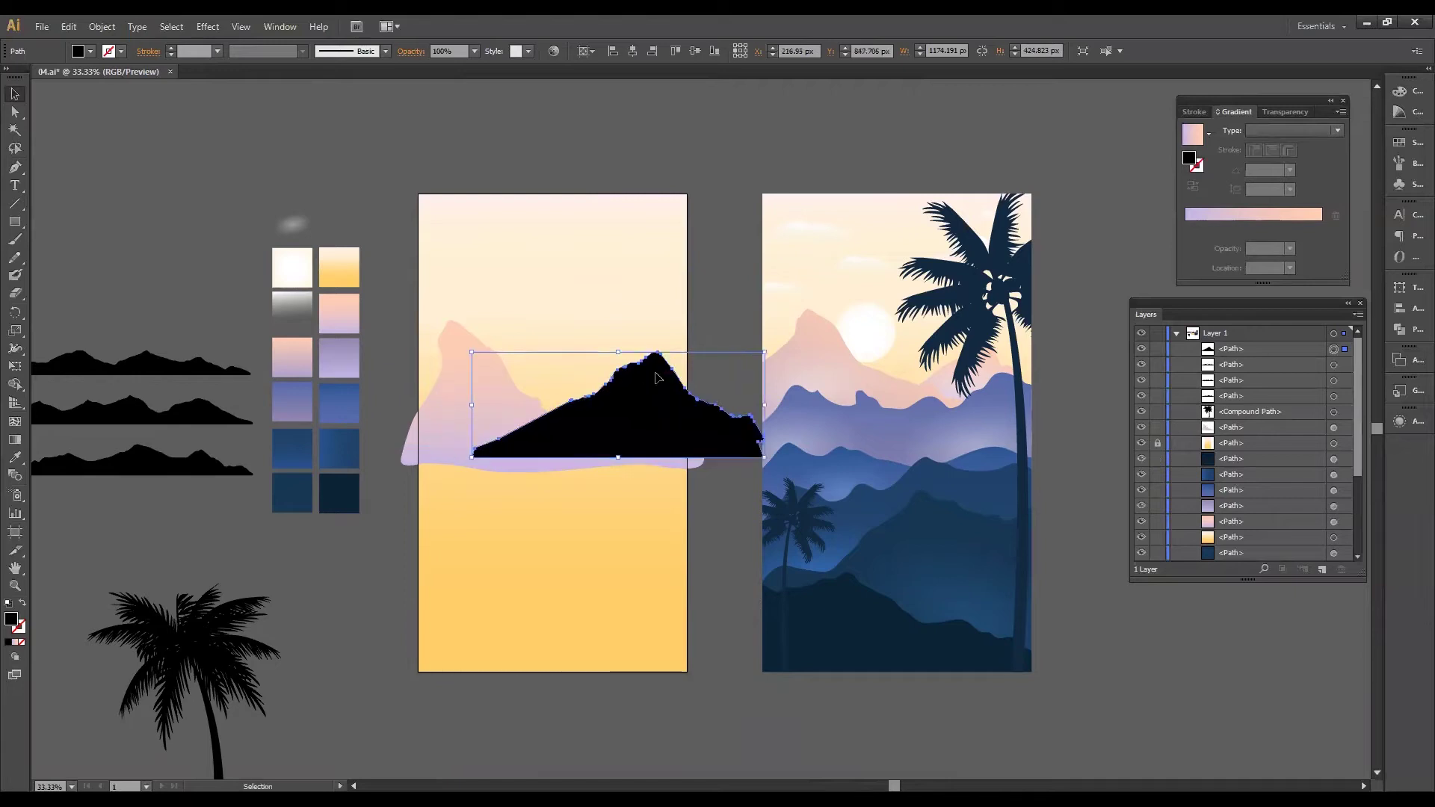
Step: Fill the black peak with the peach-to-purple swatch gradient at 90° and place it behind the first mountain in Layer 1
key("i")
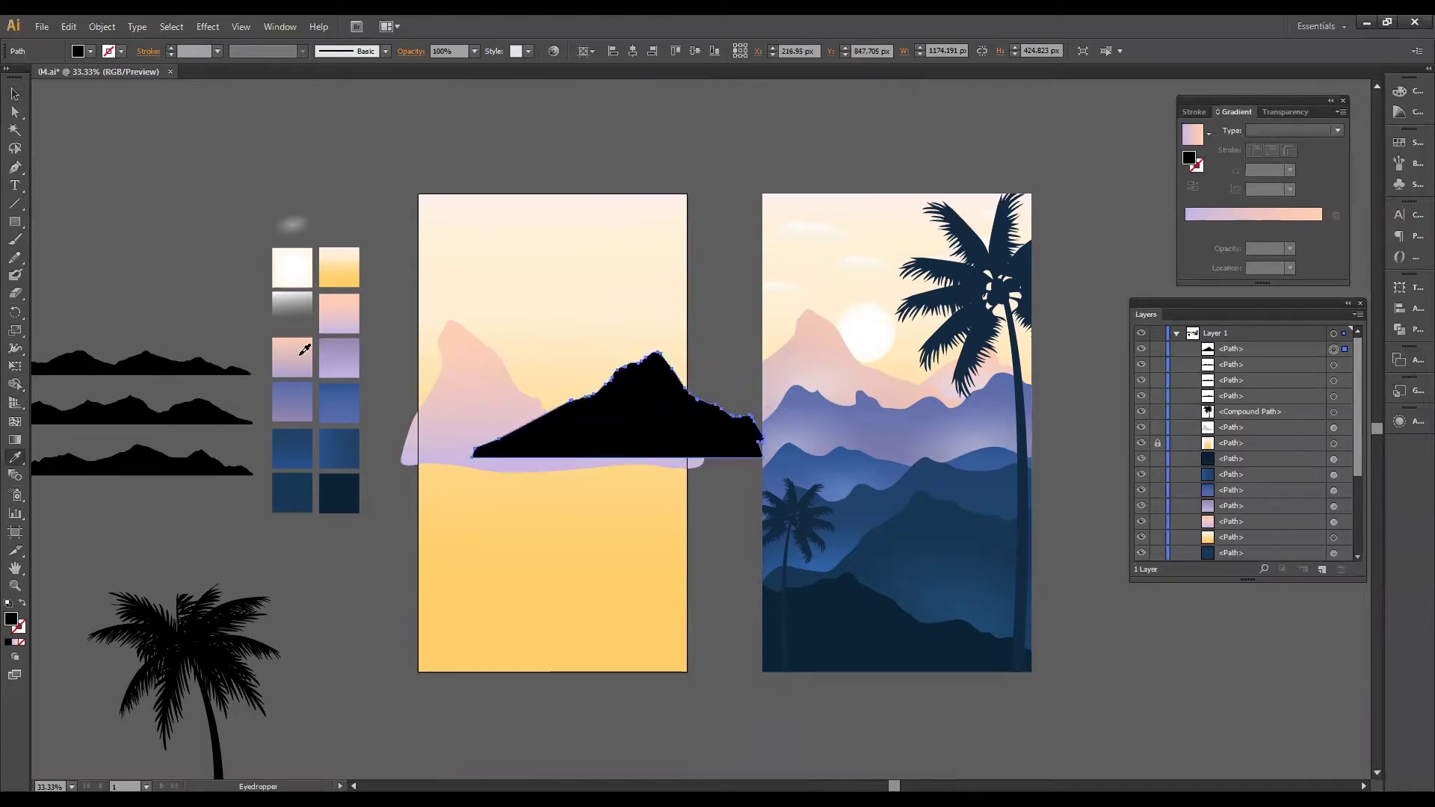
left_click(302, 355)
left_click(14, 94)
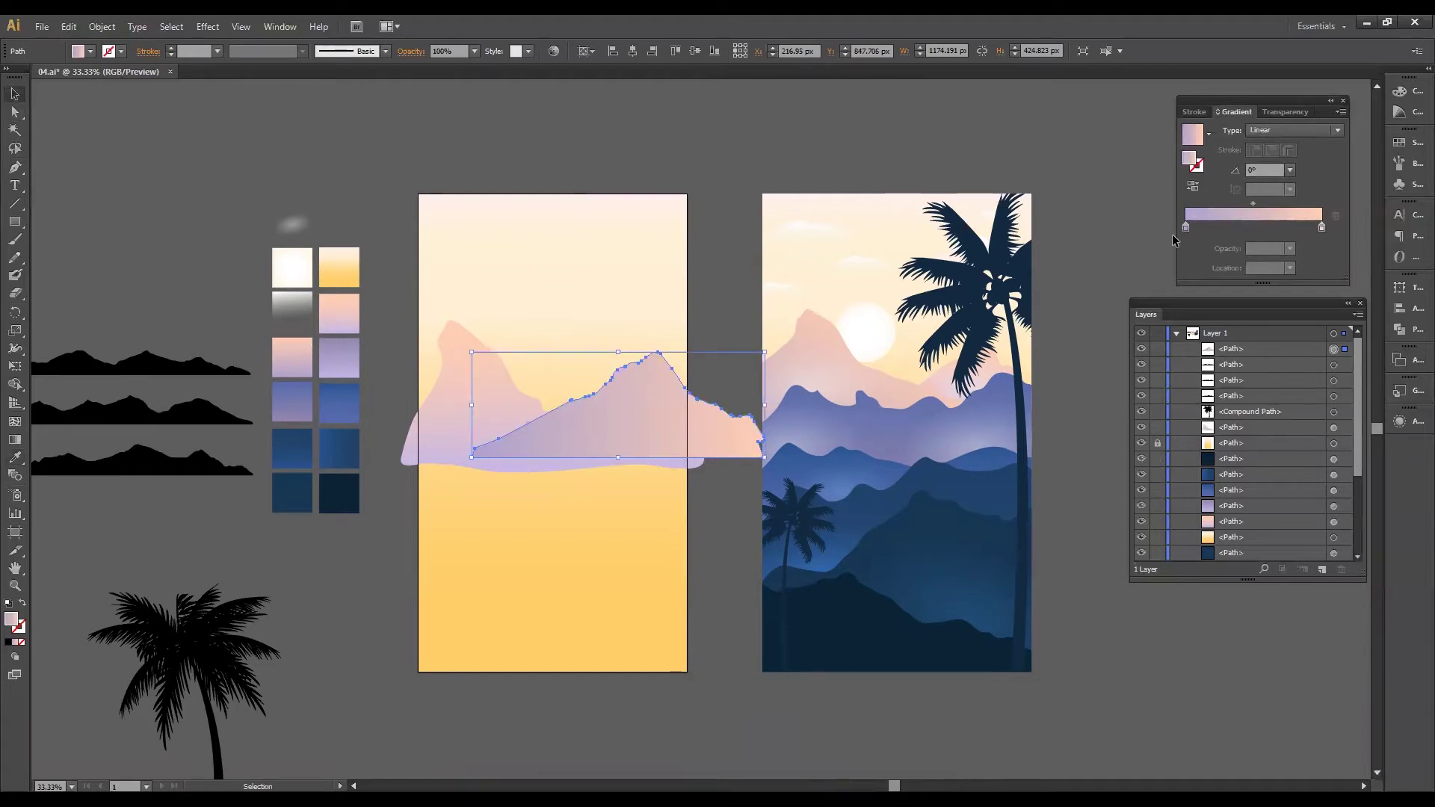
left_click(1289, 171)
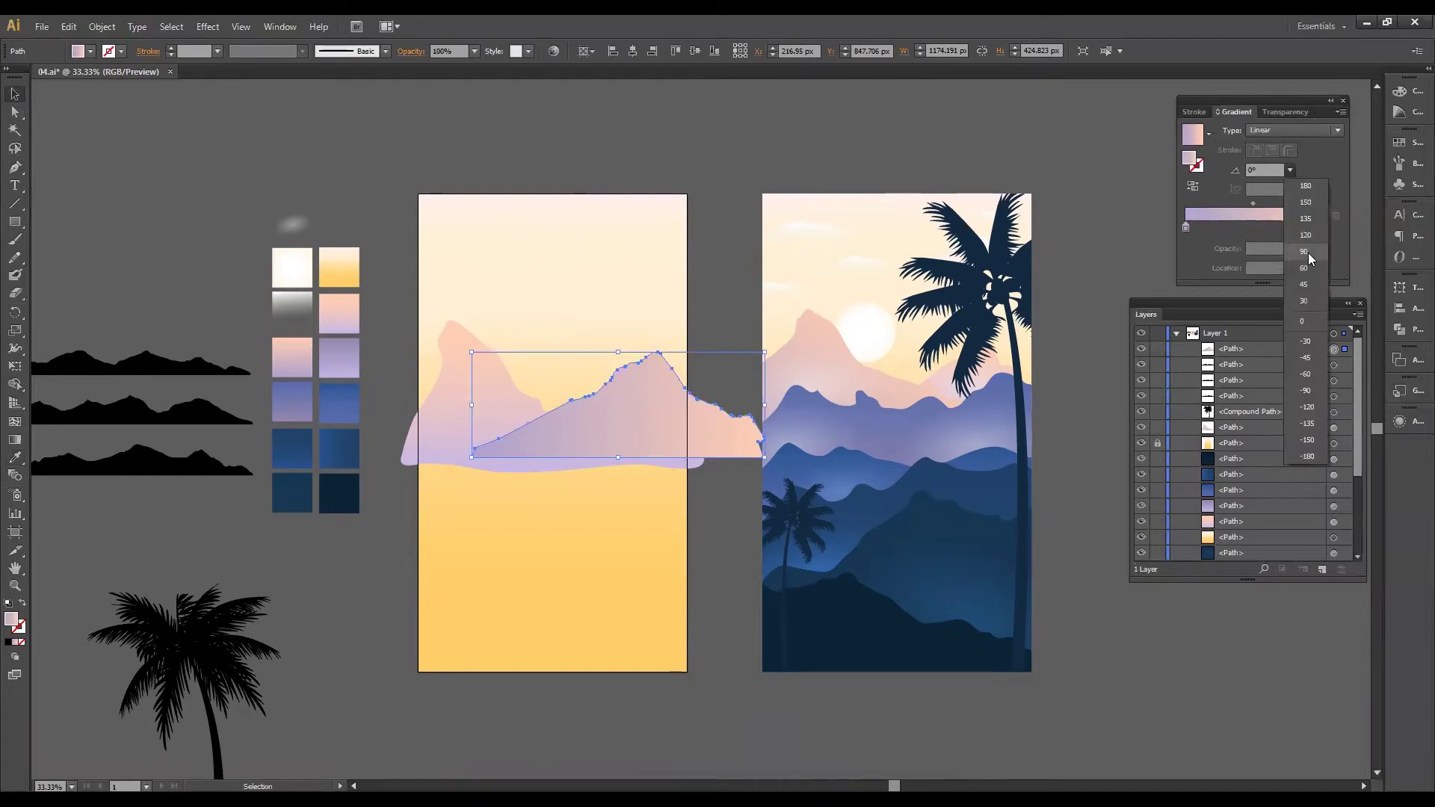
left_click(1308, 252)
left_click_drag(1247, 351, 1240, 418)
left_click(718, 119)
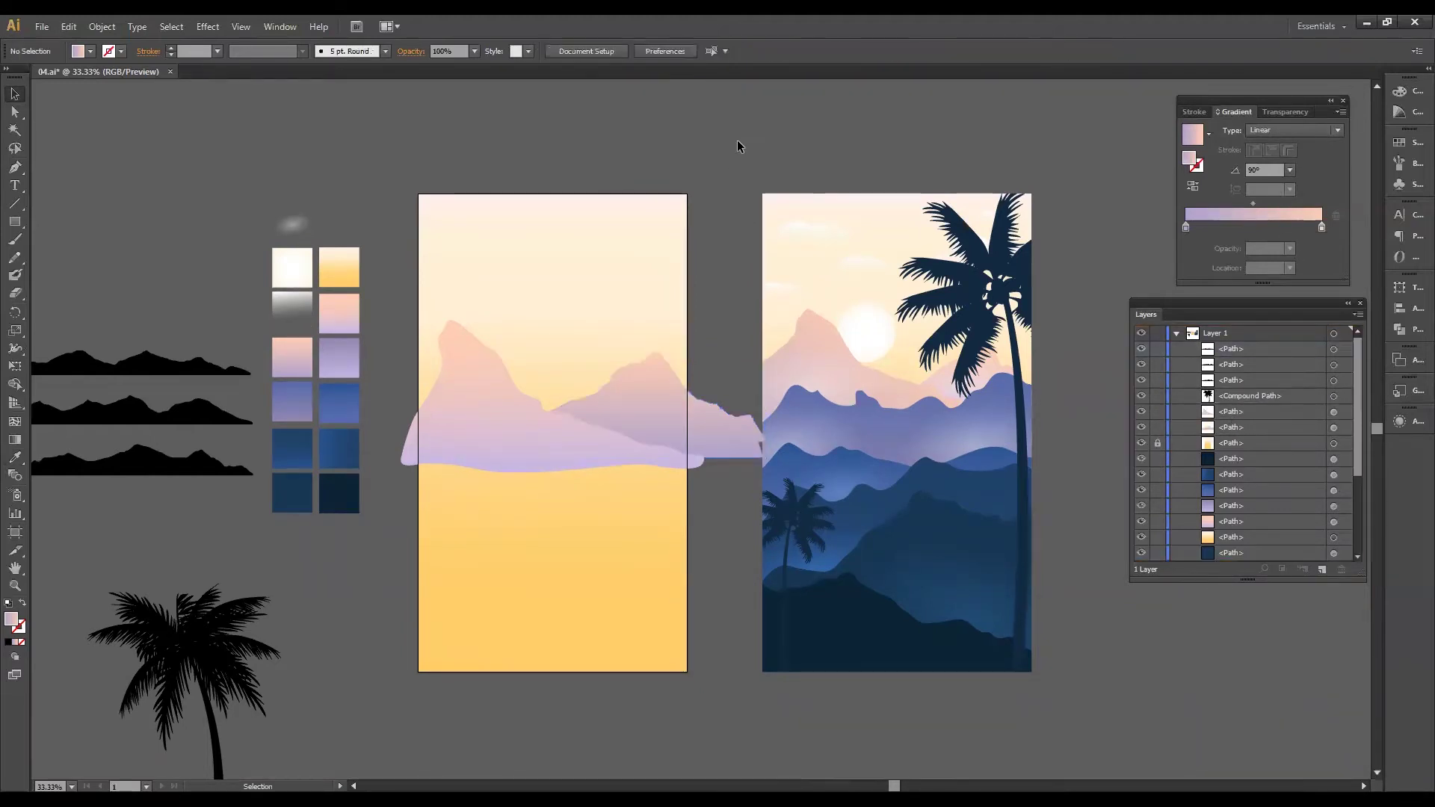
Step: Enlarge the front peach mountain to about 1289 px wide and 646 px tall and reposition it on the artboard
left_click(464, 387)
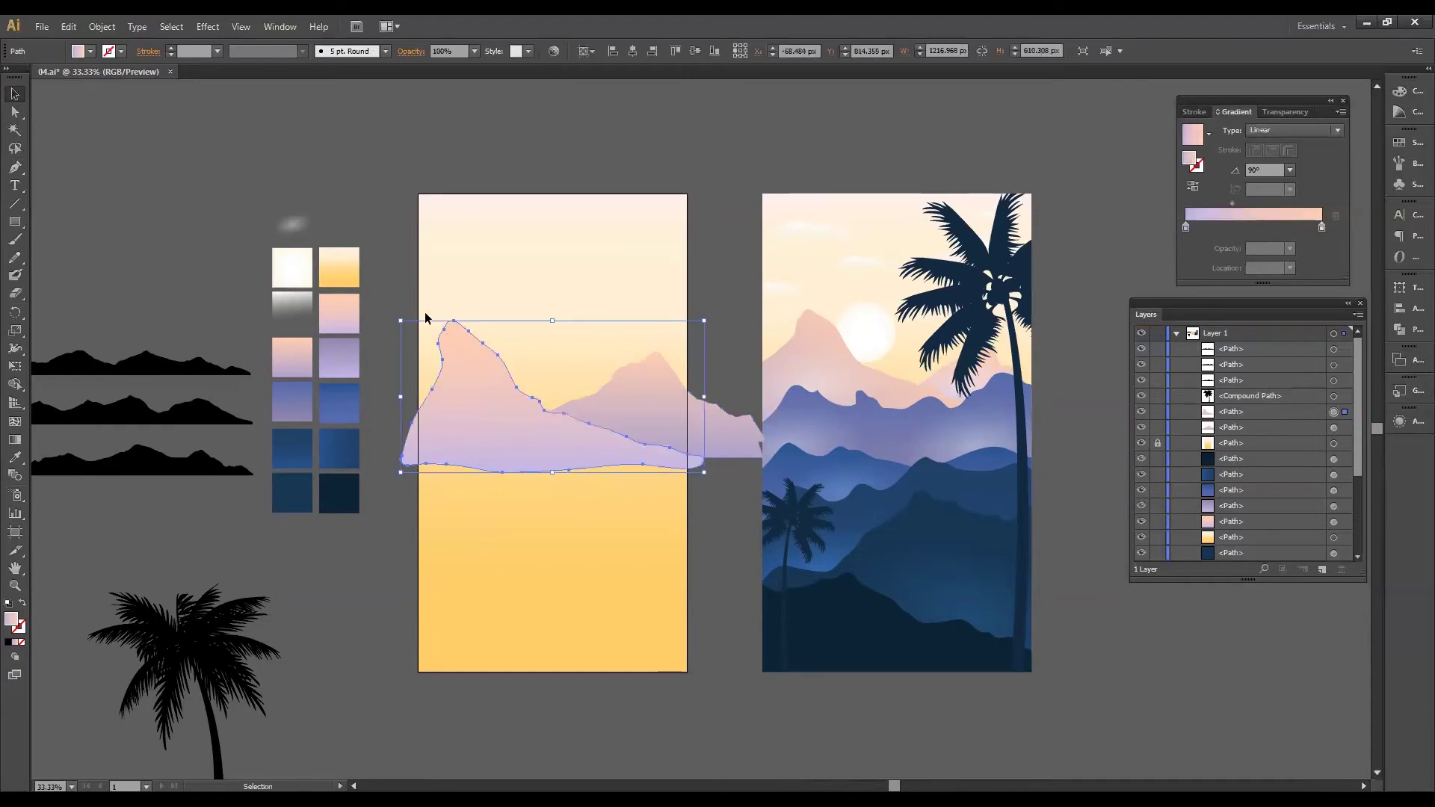
left_click_drag(400, 319, 381, 293)
left_click_drag(451, 336, 470, 341)
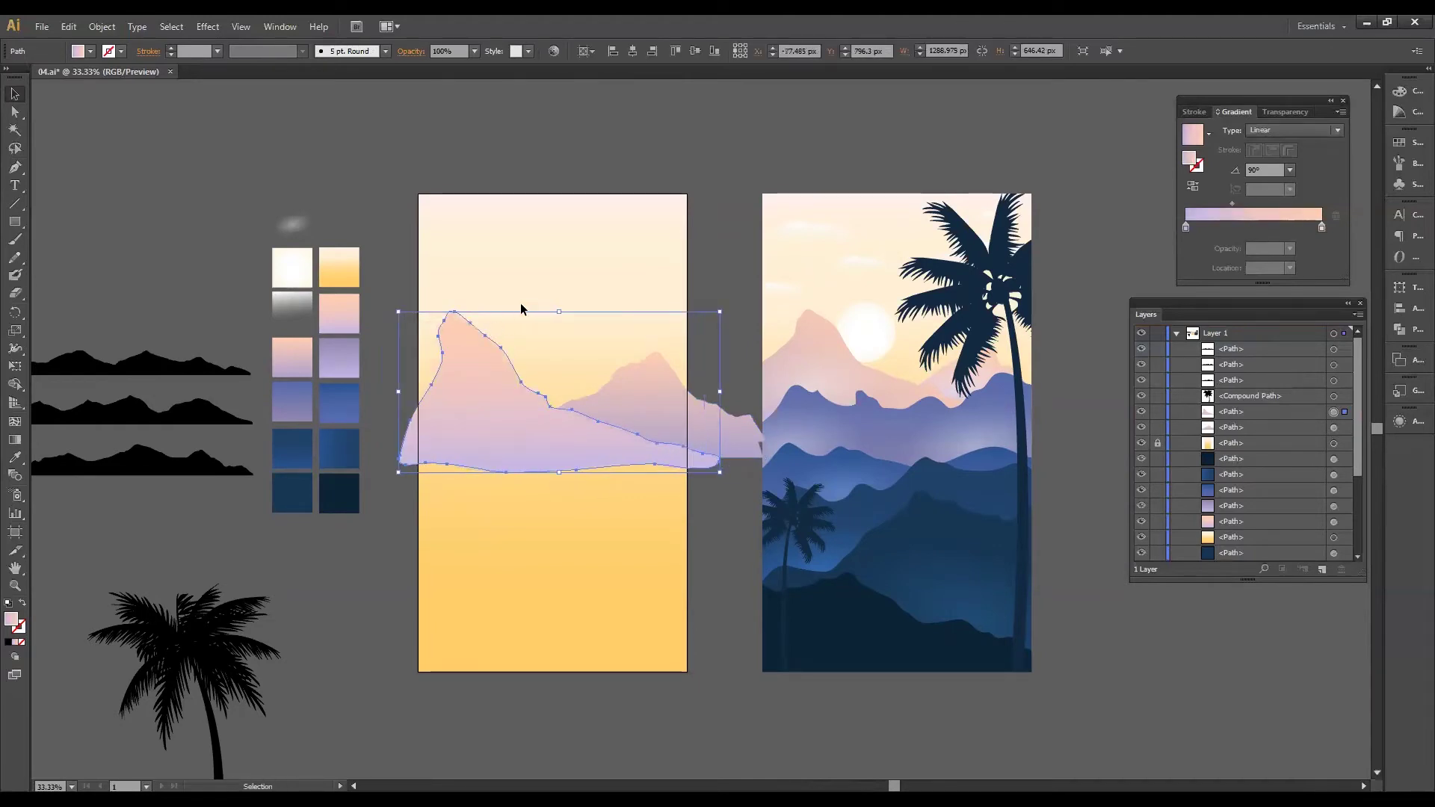
left_click(714, 196)
Step: Scale the rear mountain down to about 1025 px wide and 371 px tall and shift it slightly left
left_click(658, 364)
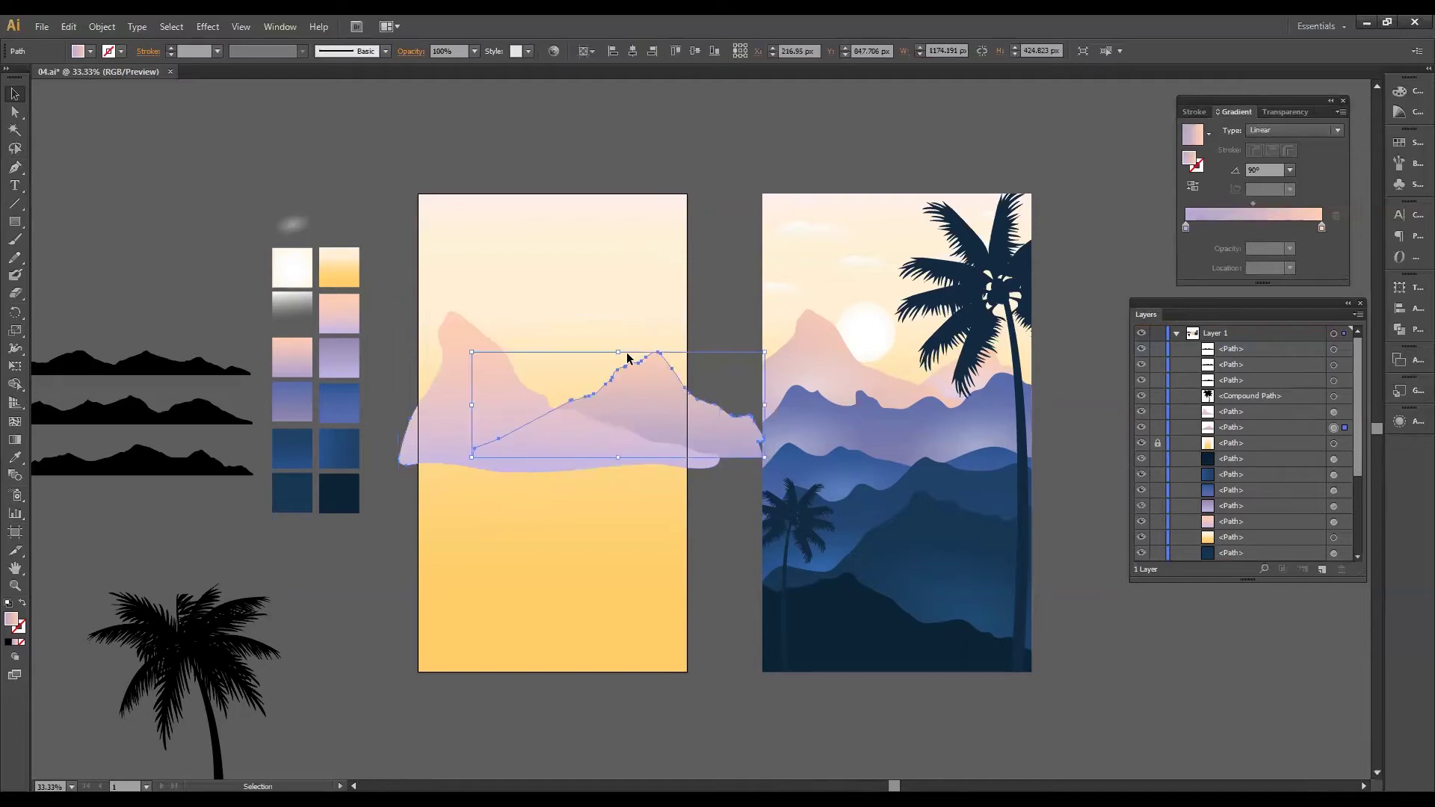
left_click_drag(472, 352, 509, 365)
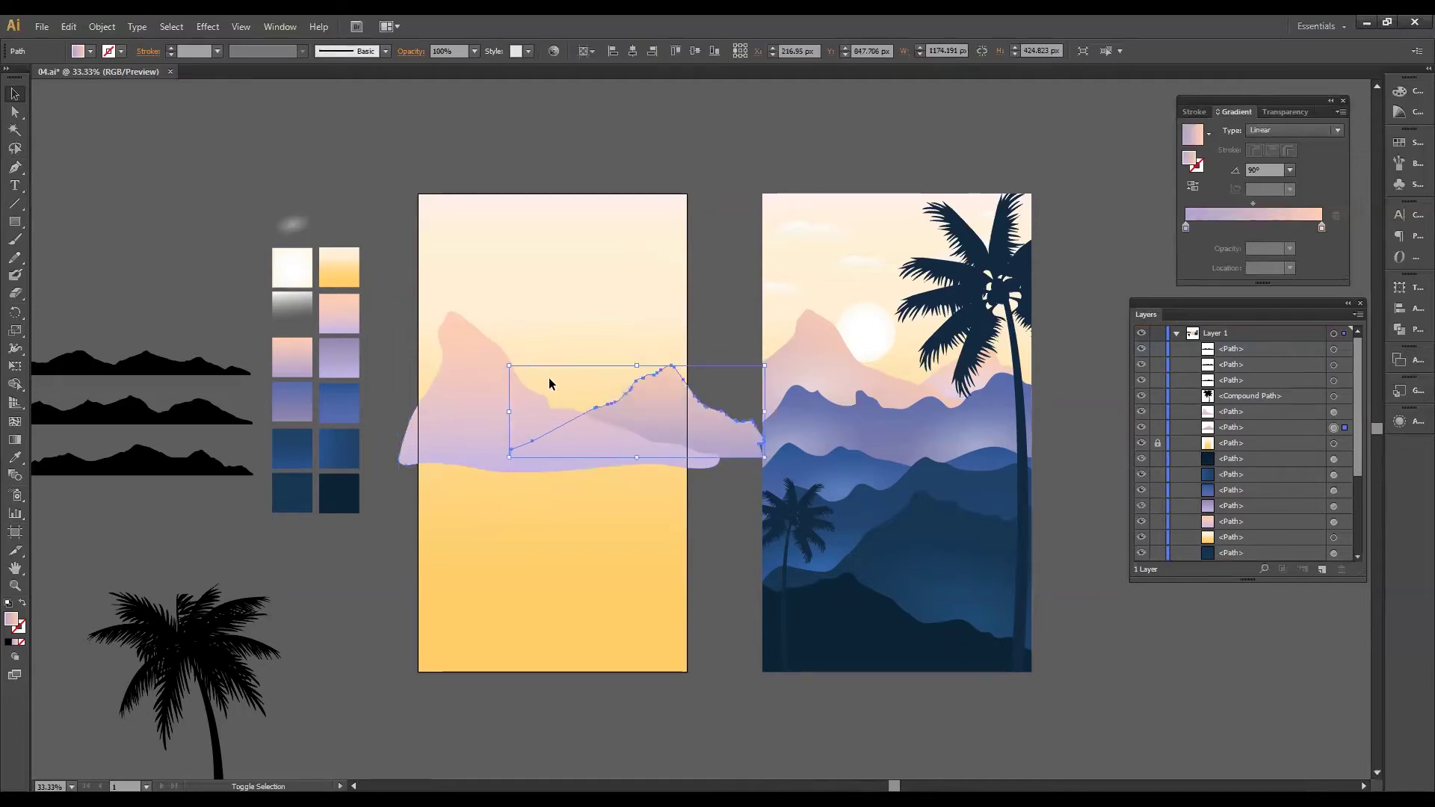
left_click_drag(628, 397, 600, 400)
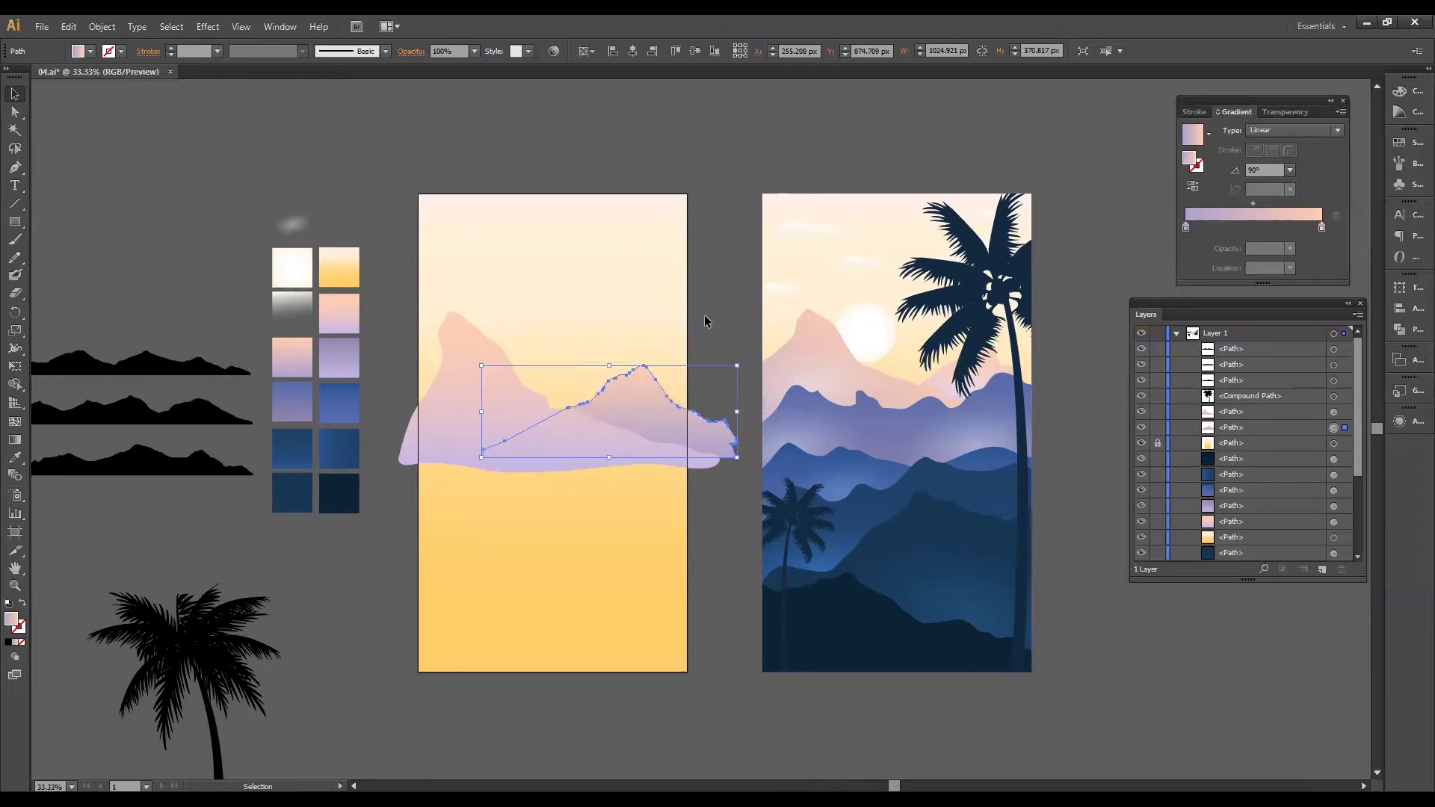
left_click(707, 312)
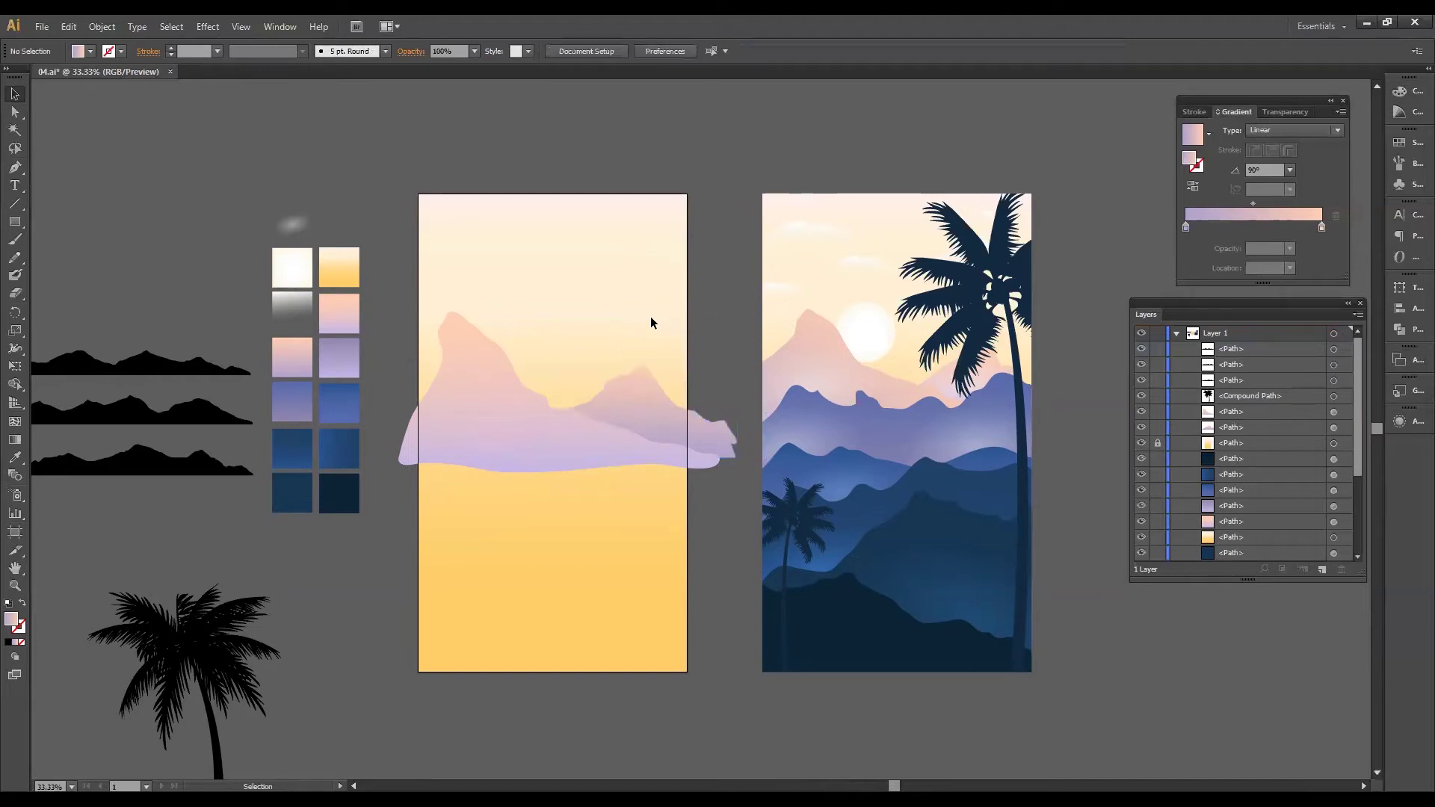
Step: Scale the uppermost black ridge silhouette to about 2505 px wide and place it across the base of both mountains
left_click_drag(617, 292, 671, 278)
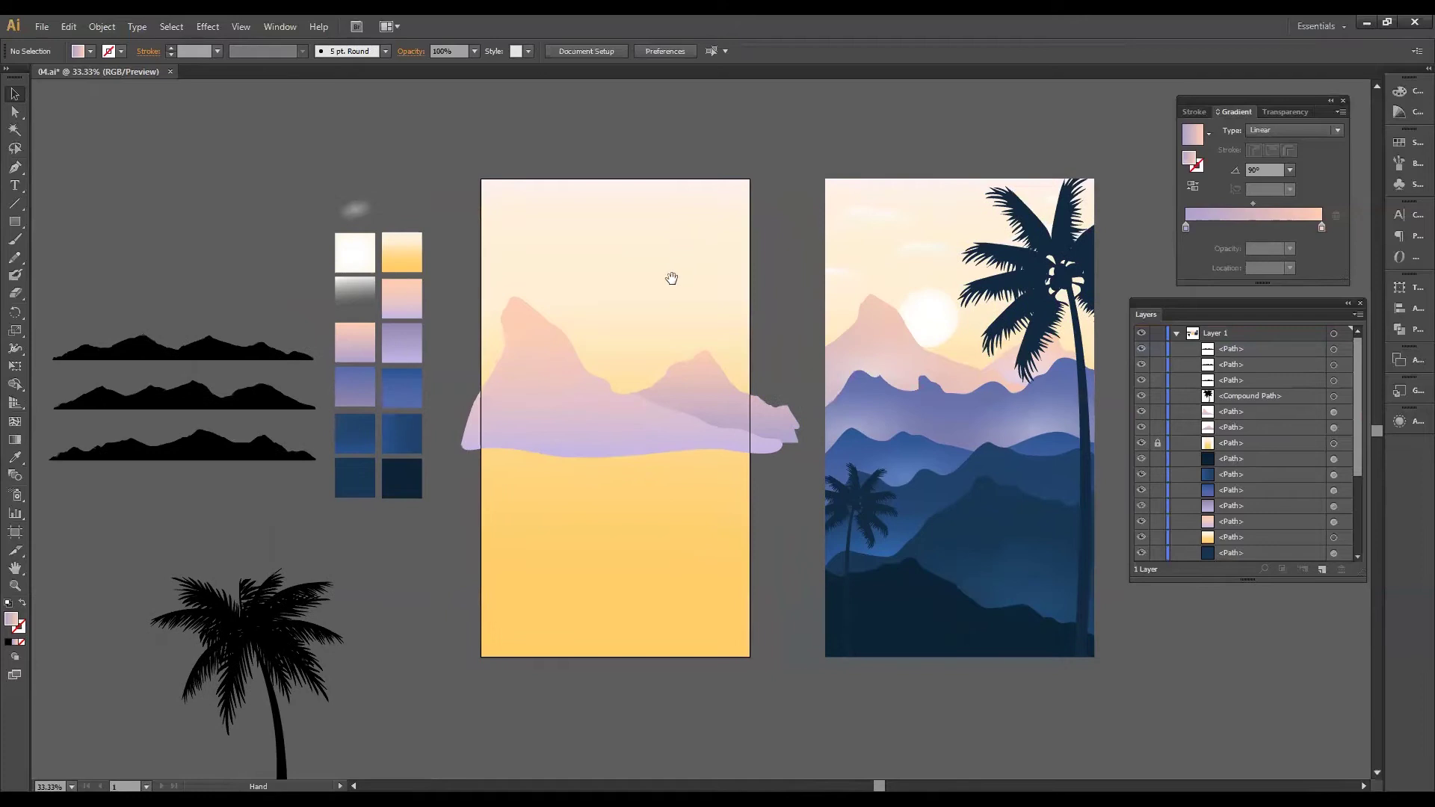
left_click(249, 355)
left_click_drag(251, 351, 1017, 576)
left_click_drag(818, 473, 689, 458)
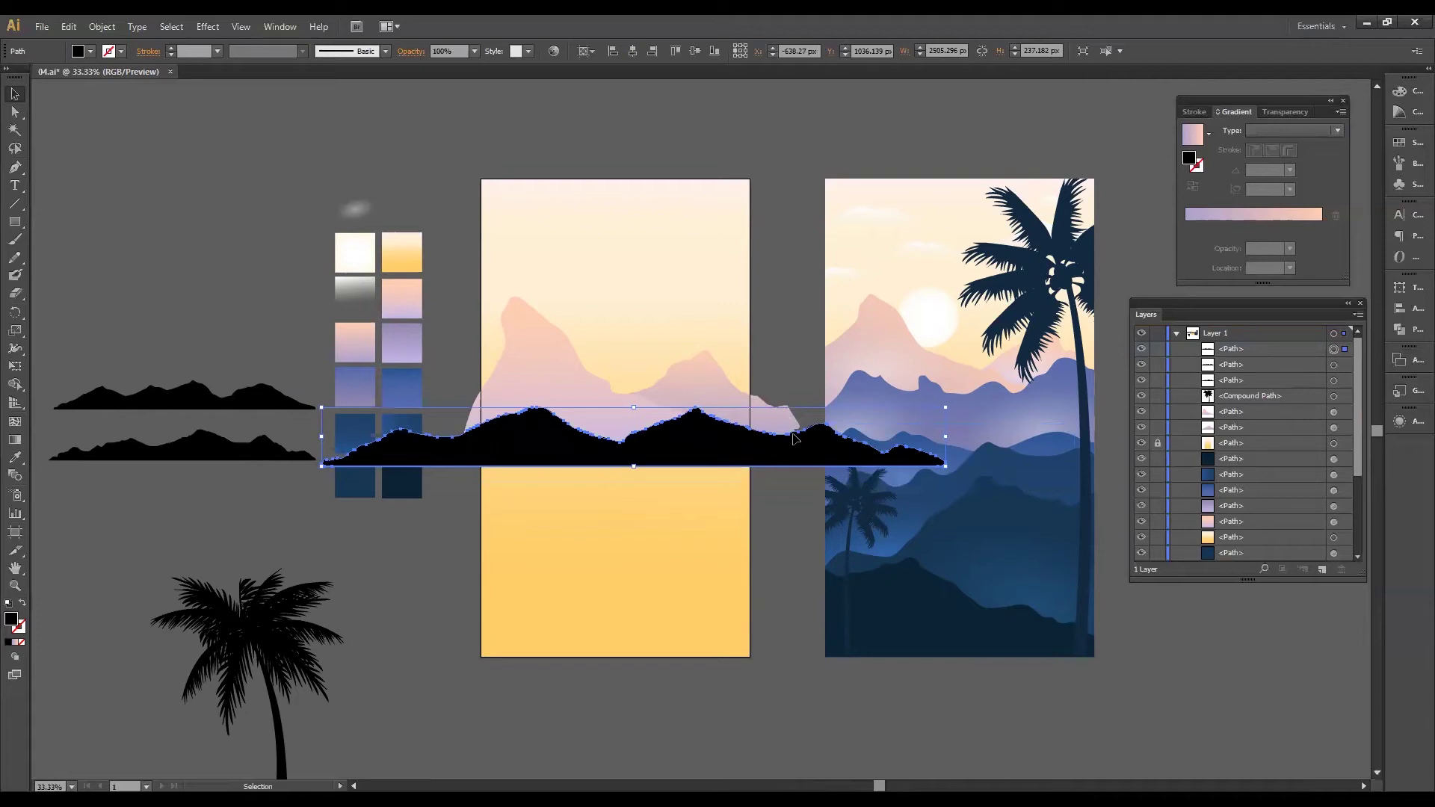
Step: Fill the wide black ridge with the purple-to-lavender swatch gradient and set its gradient angle to 90°
key("alt")
key("i")
left_click(404, 341)
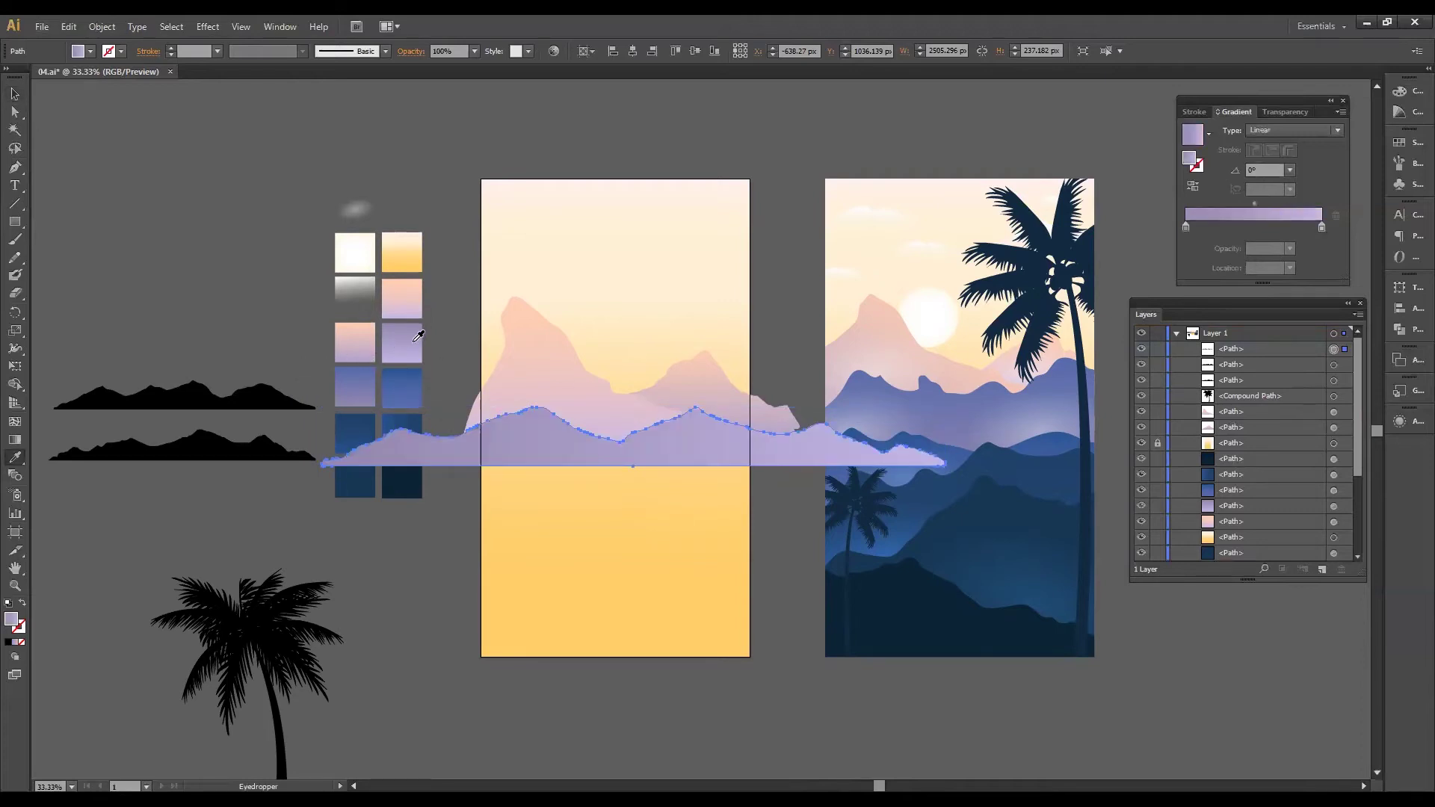
key("v")
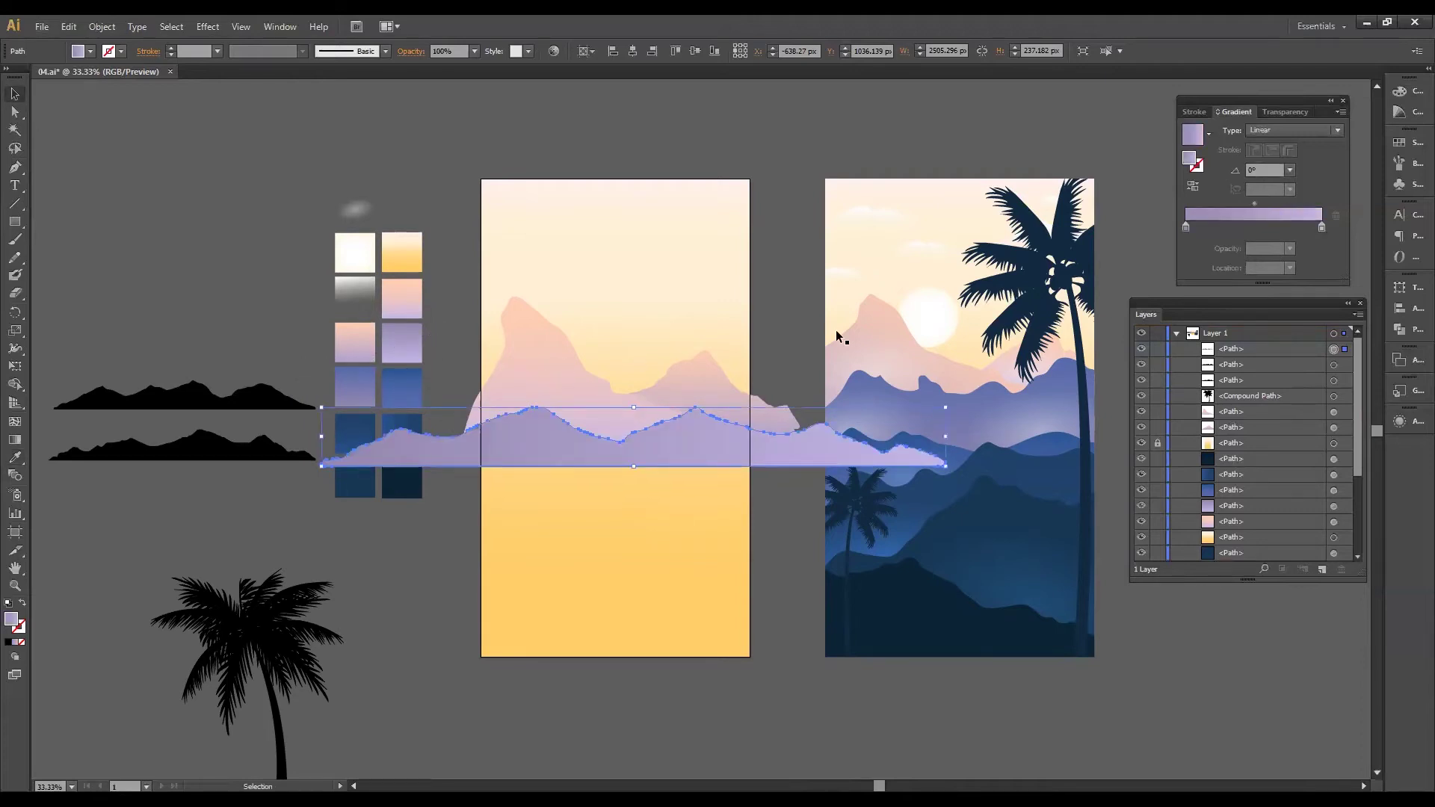
left_click(1289, 169)
left_click(1270, 224)
left_click(740, 167)
left_click(677, 430)
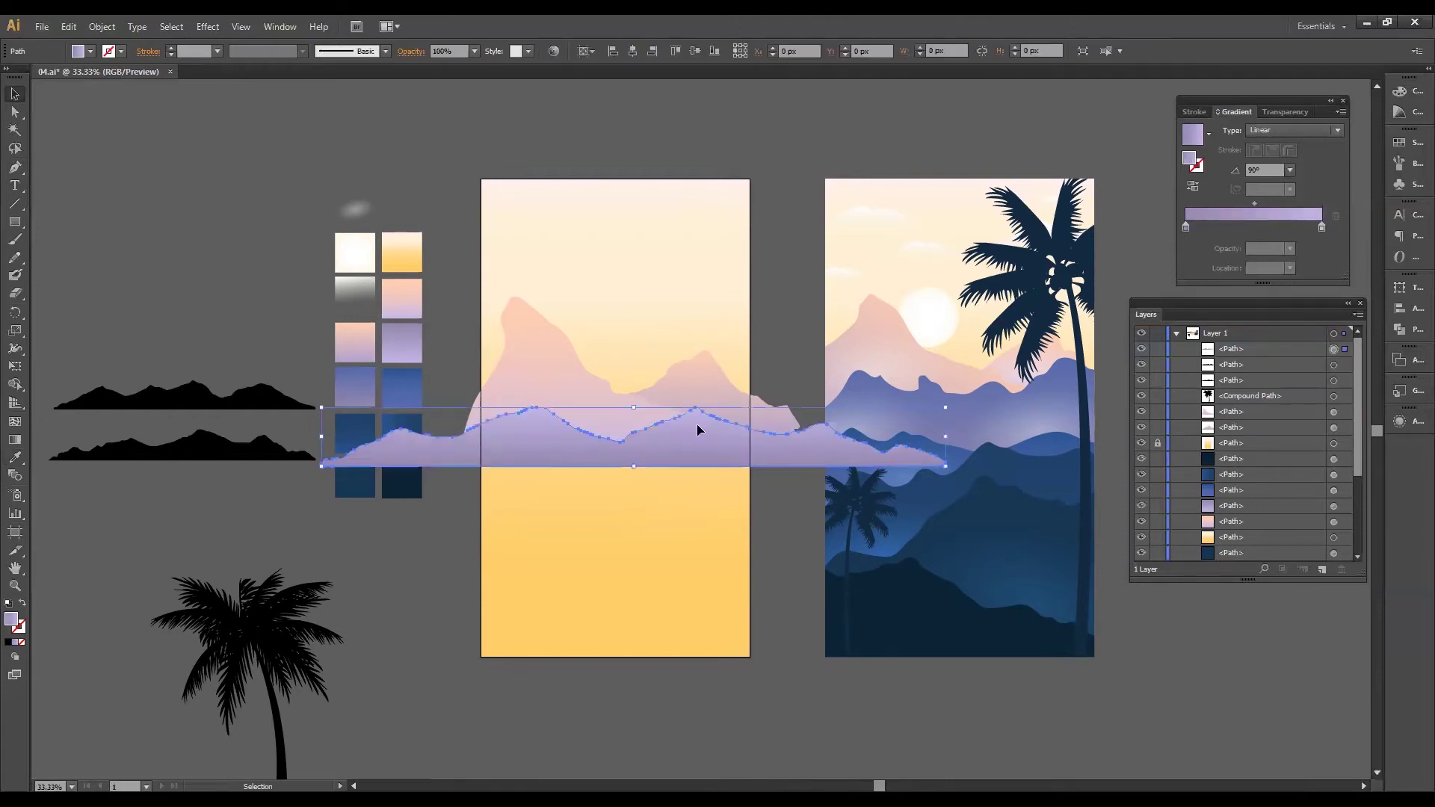
Step: Set the purple ridge's gradient angle to -90° and deselect it
left_click(1291, 170)
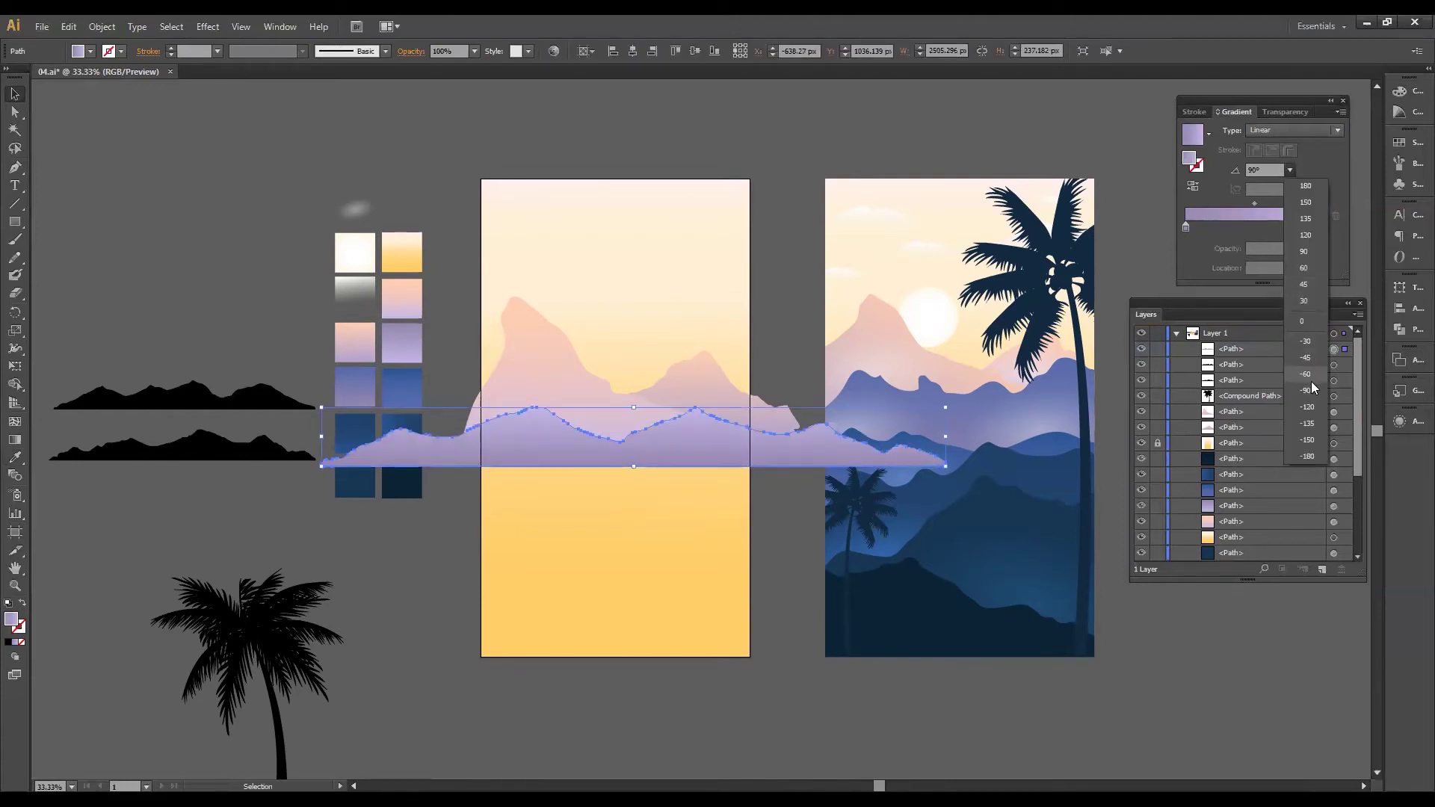
left_click(698, 180)
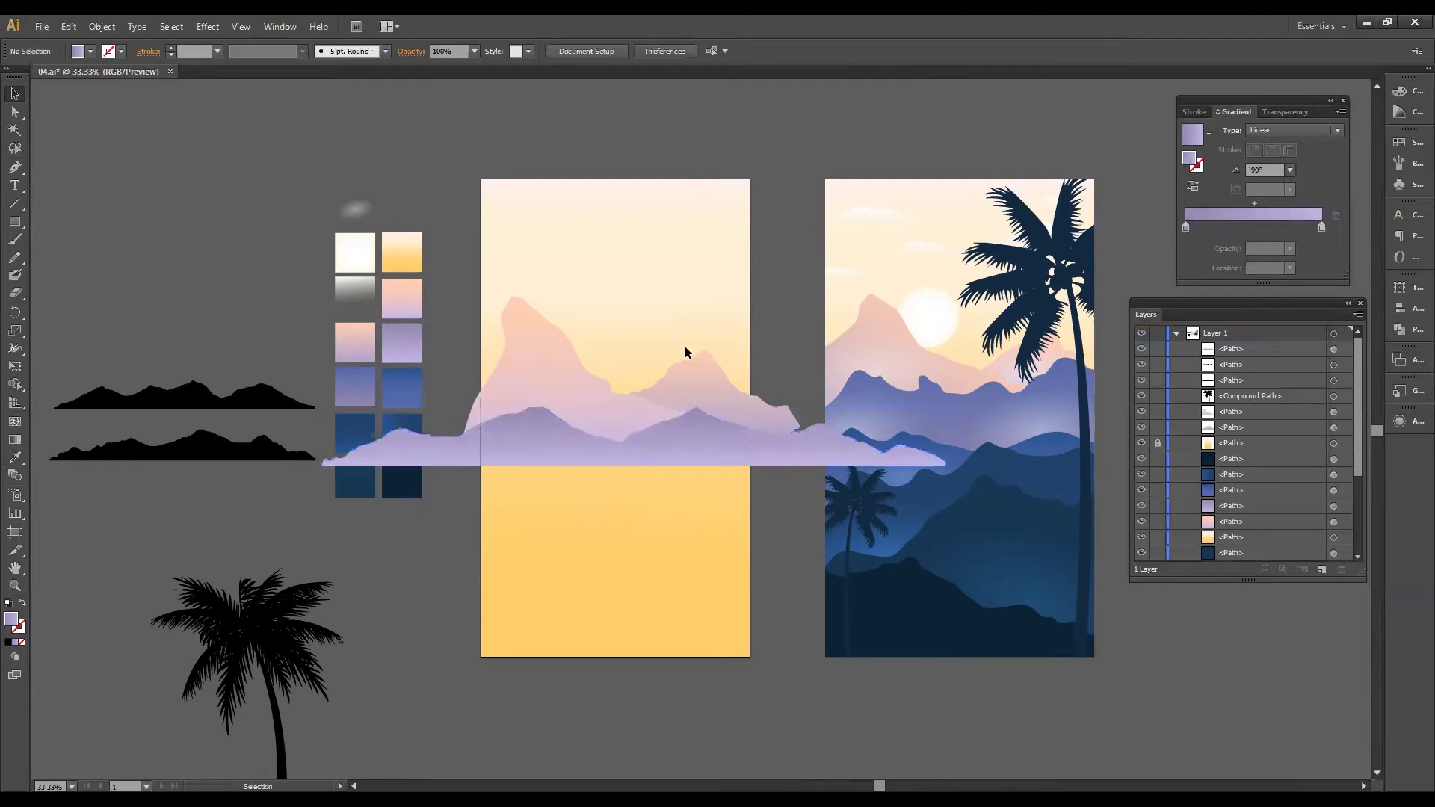
Step: Move the upper remaining black ridge silhouette onto the artboard, overlapping the purple ridge's base and stacked in front of it
left_click(263, 403)
left_click_drag(251, 402, 784, 419)
left_click_drag(1271, 364, 1247, 405)
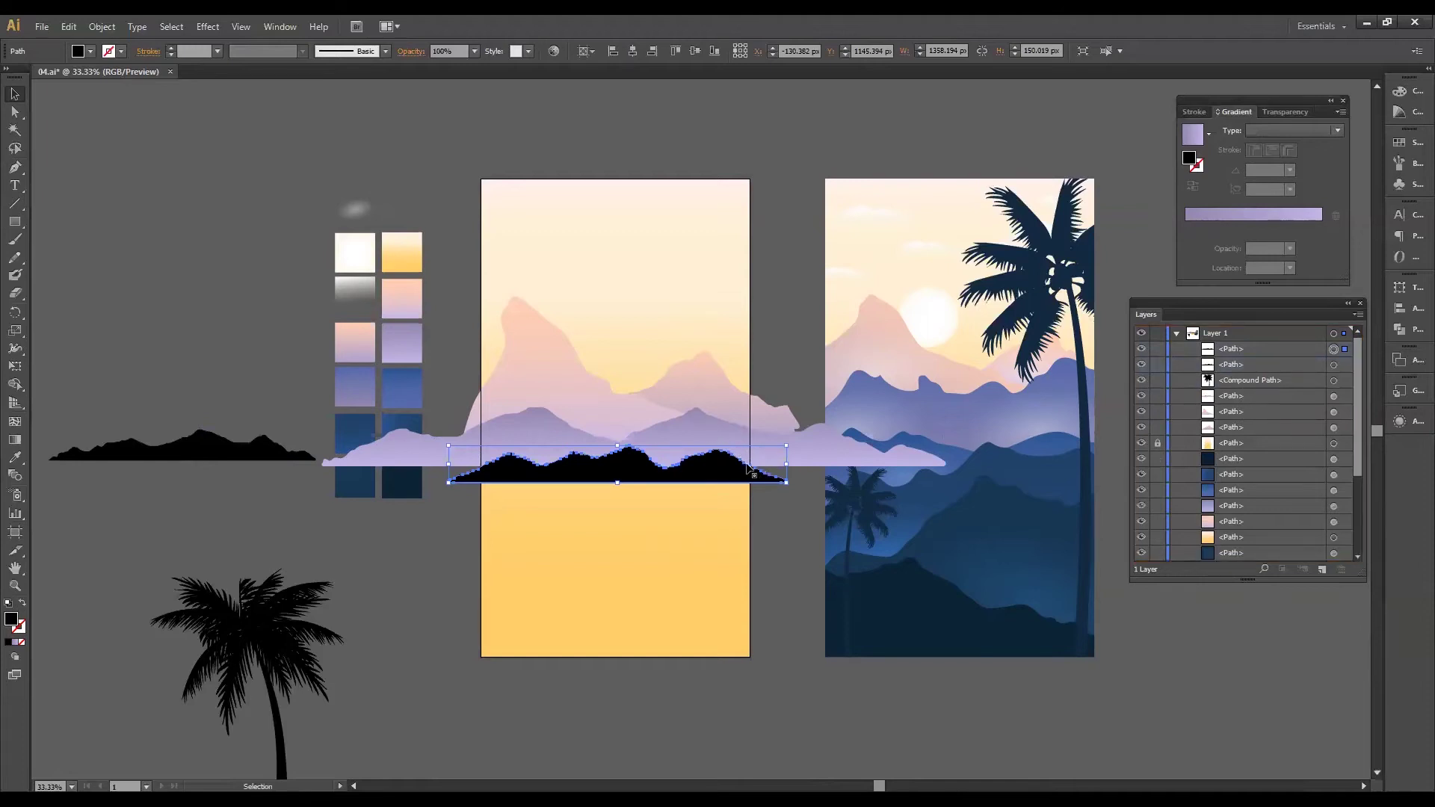
Step: Scale the black ridge on the artboard to about 2003 px wide and place a duplicate lower and further left
left_click_drag(786, 445, 789, 474)
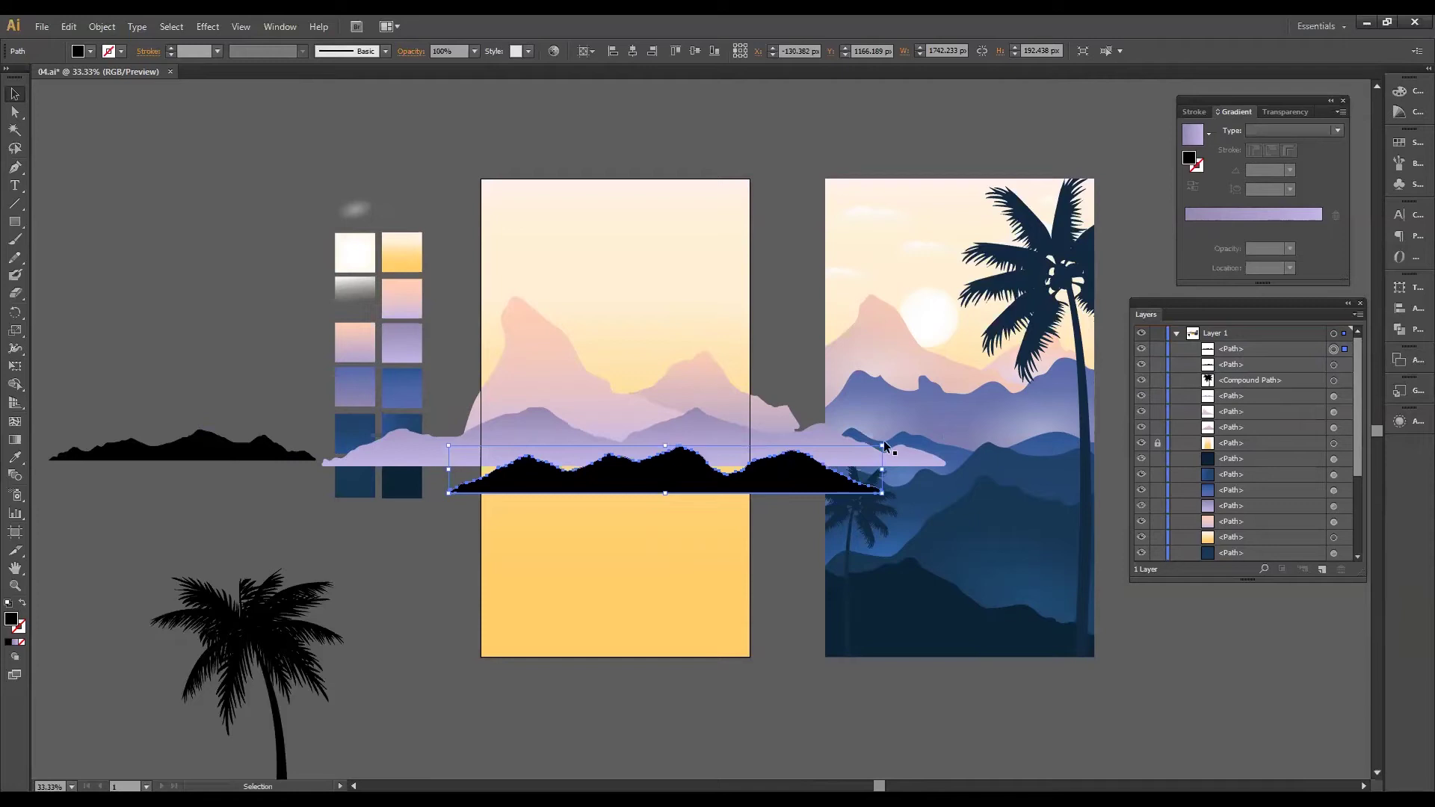
left_click_drag(884, 446, 947, 438)
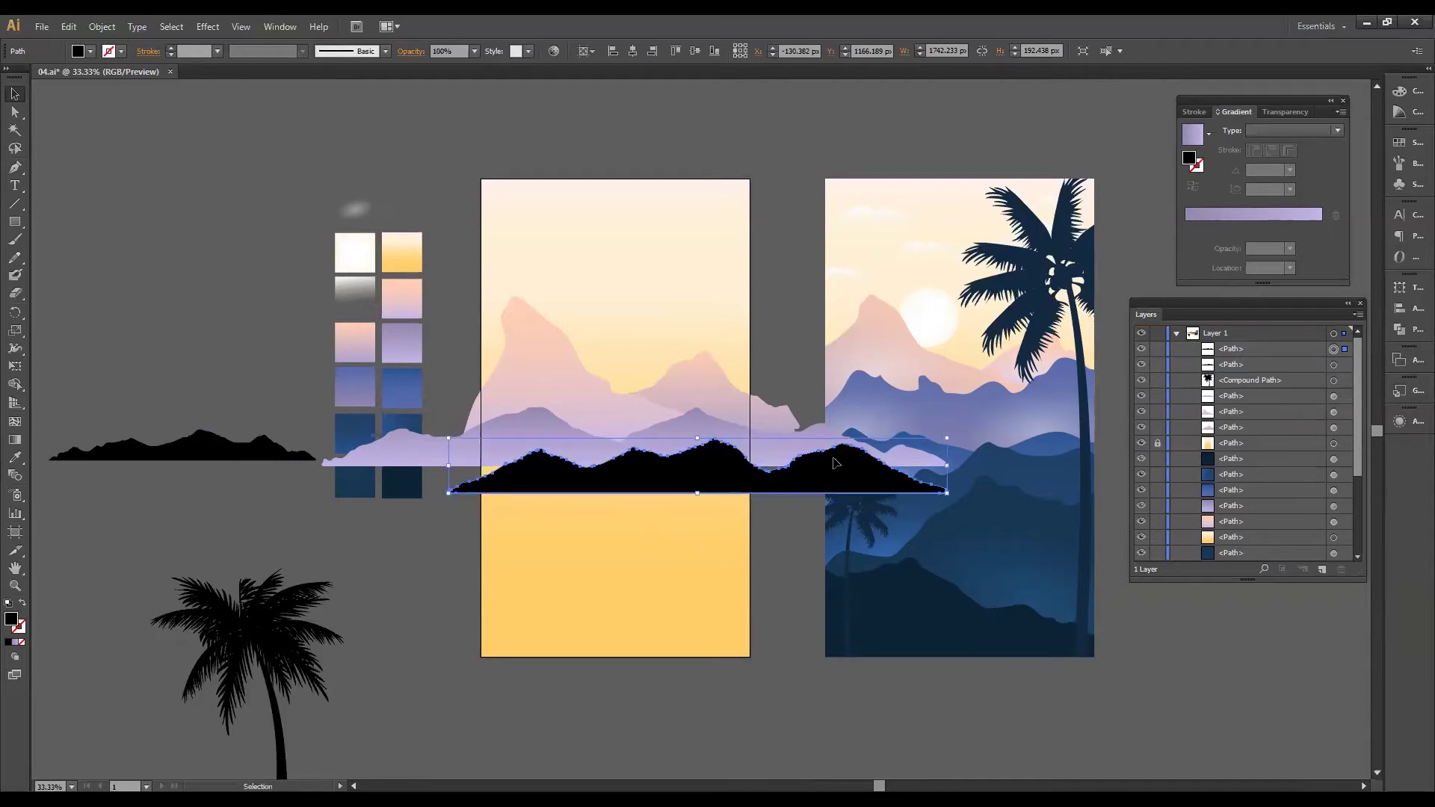
left_click_drag(811, 477, 647, 525)
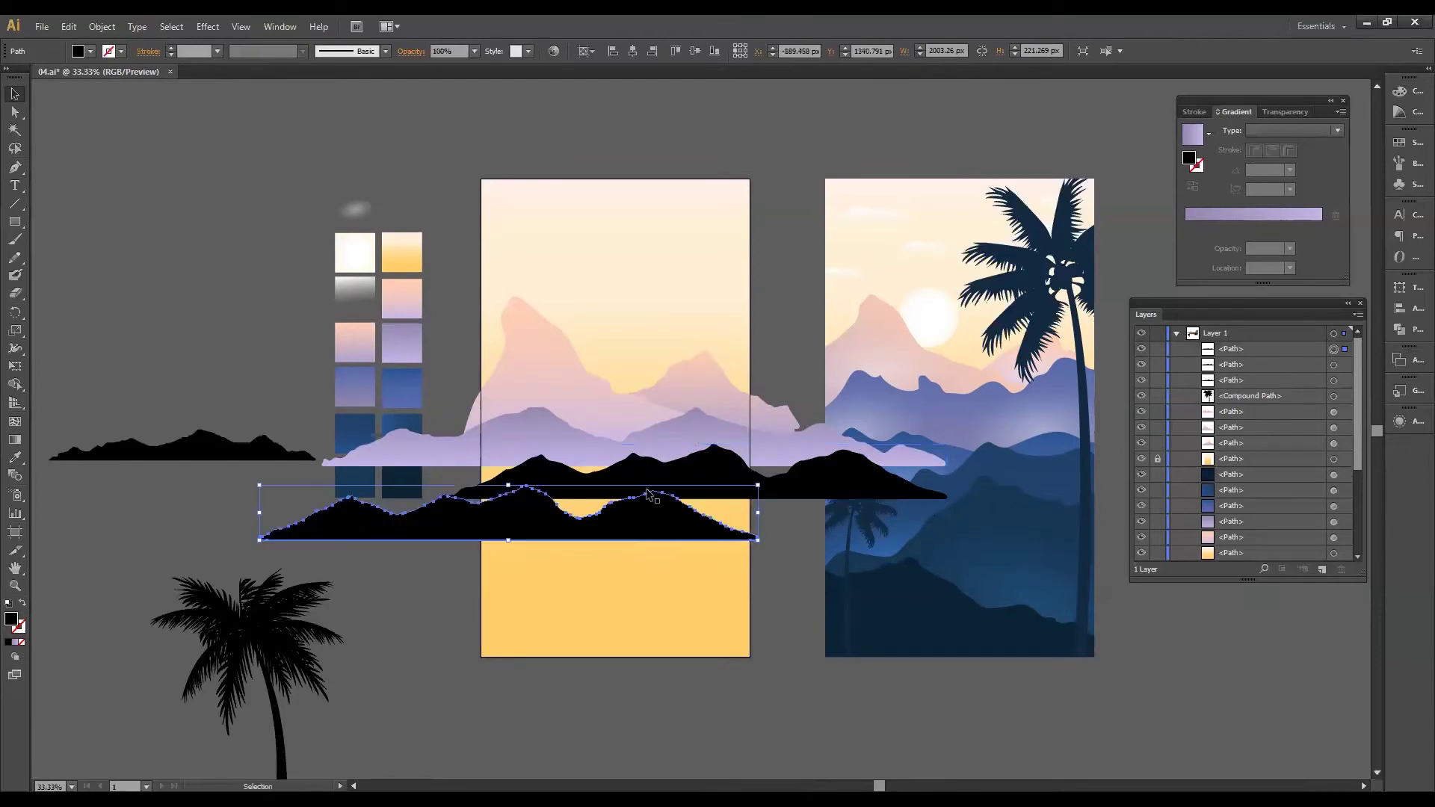
Step: Move the last black ridge silhouette below the other two and enlarge it to about 2361 px wide
left_click_drag(218, 450, 573, 565)
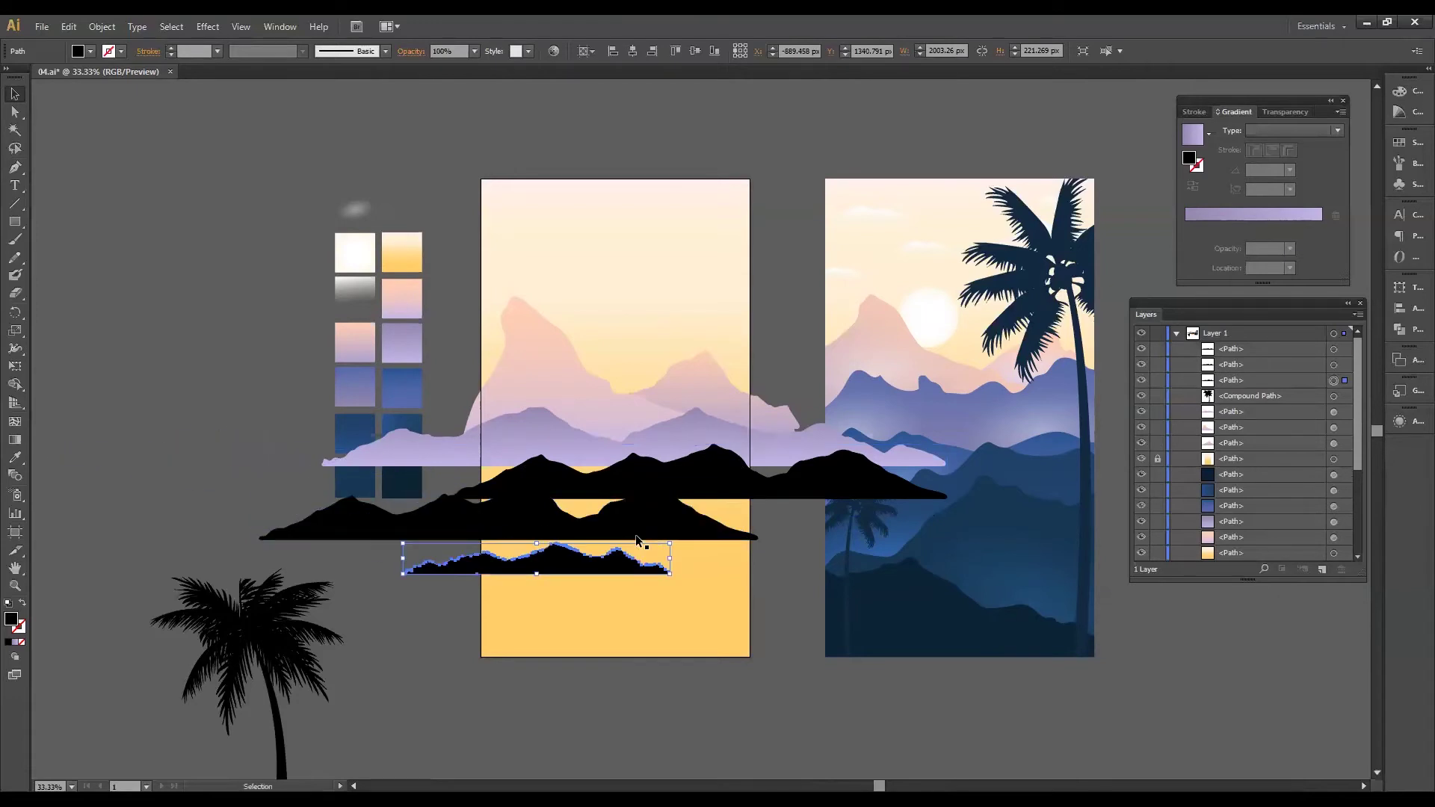
left_click_drag(666, 550, 992, 447)
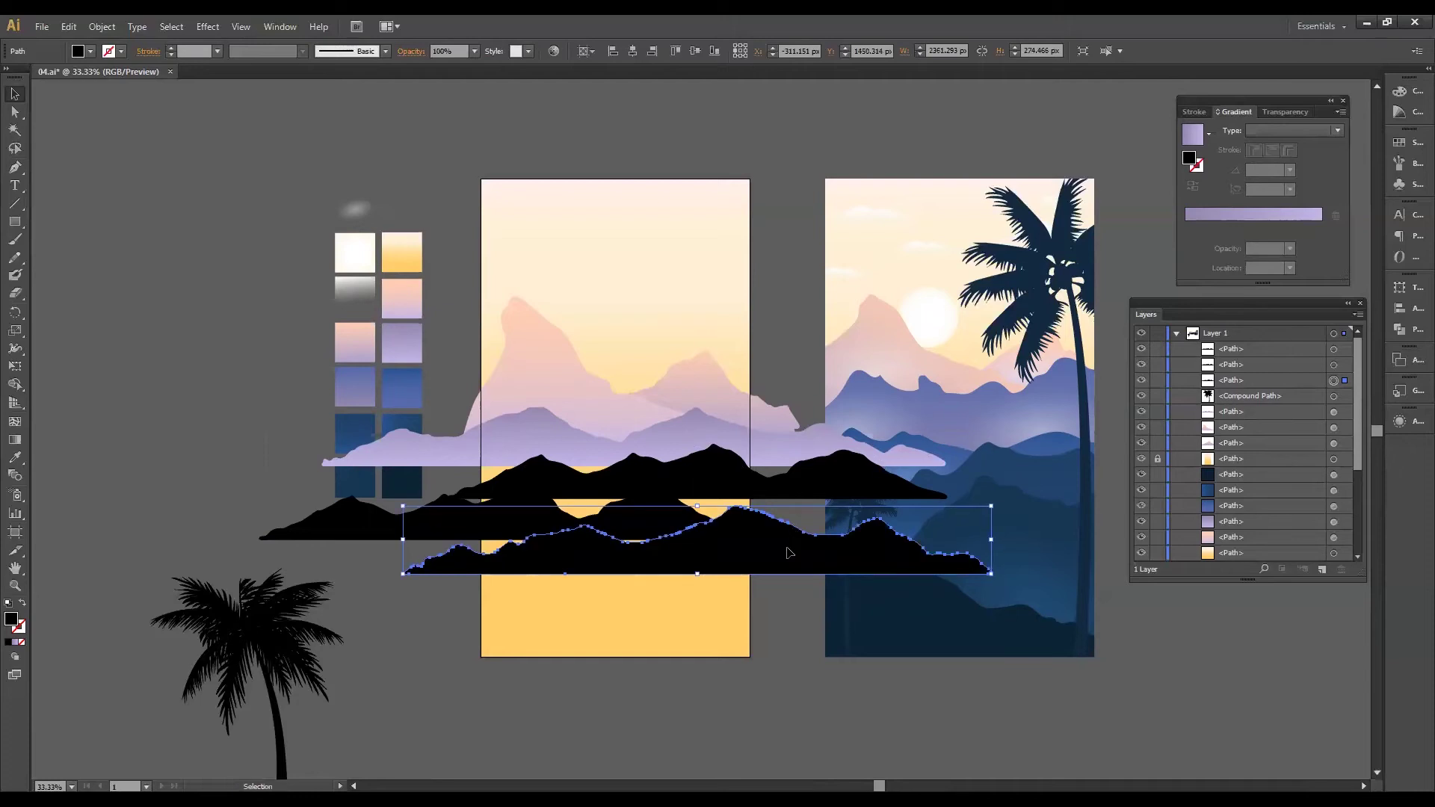
left_click_drag(798, 555, 807, 555)
Step: Fill the lowest ridge with the dark navy swatch from the bottom row of the palette
key("i")
left_click(366, 477)
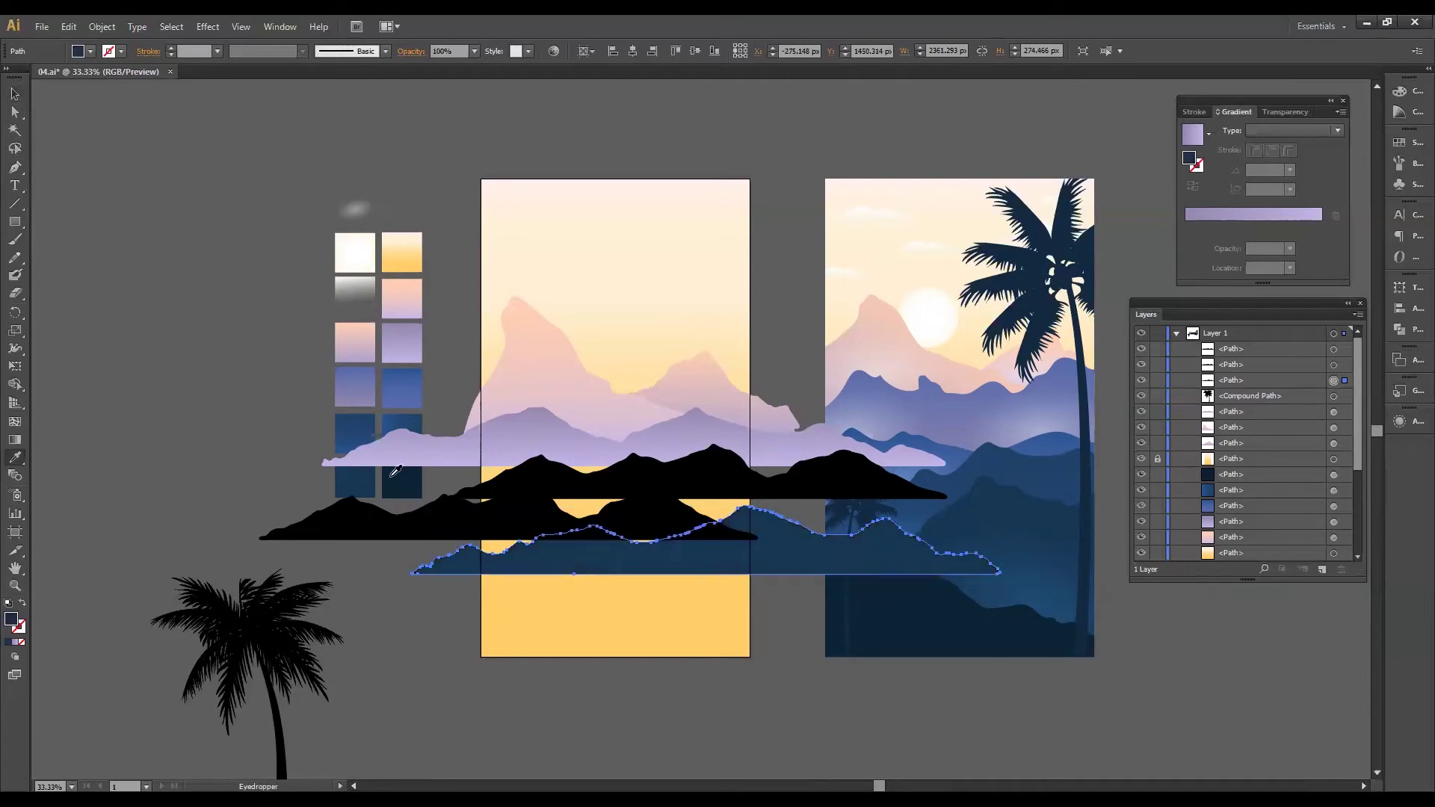
key("v")
Step: Fill the duplicated black ridge with the medium-blue swatch gradient and set its gradient angle to 90°
left_click(514, 525)
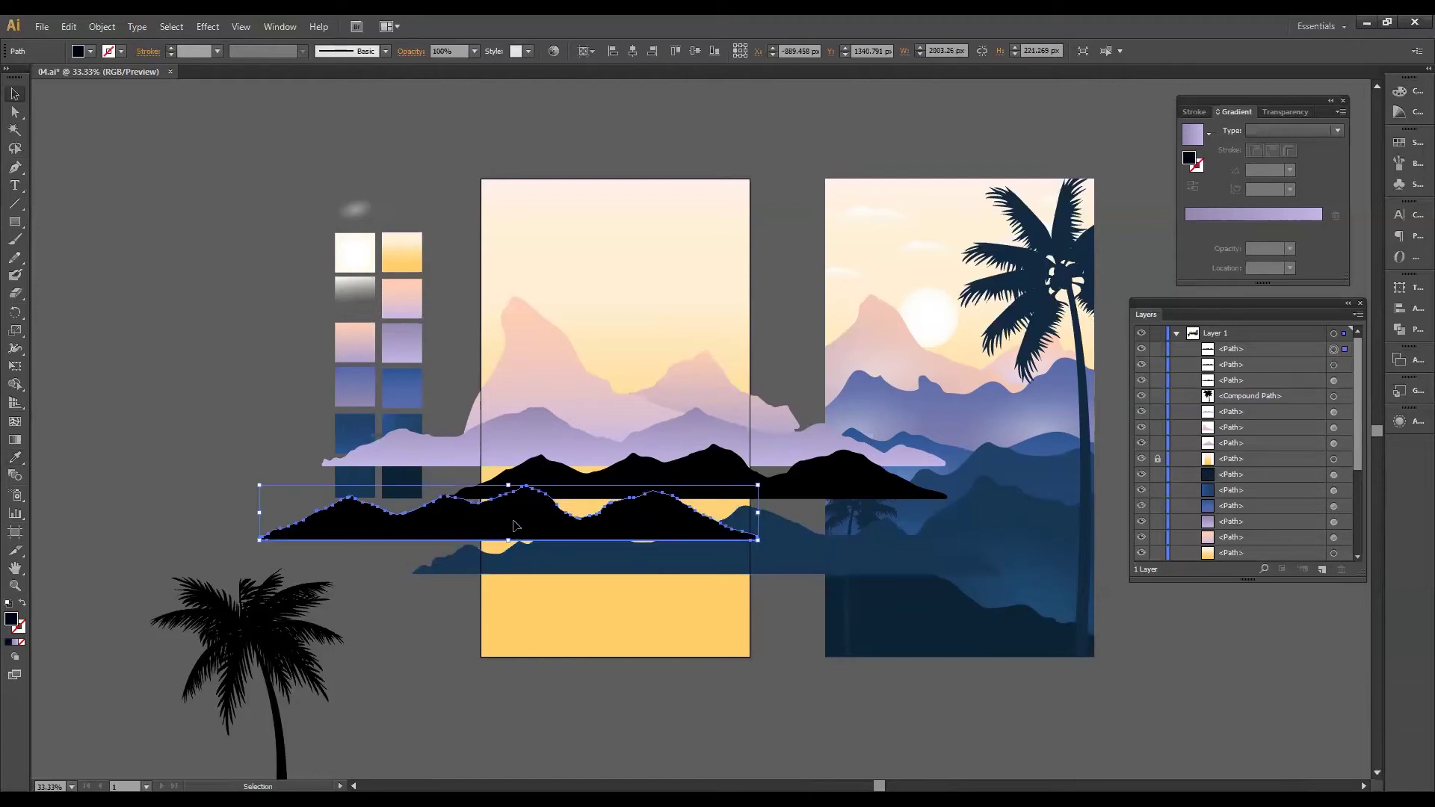
key("i")
left_click(426, 417)
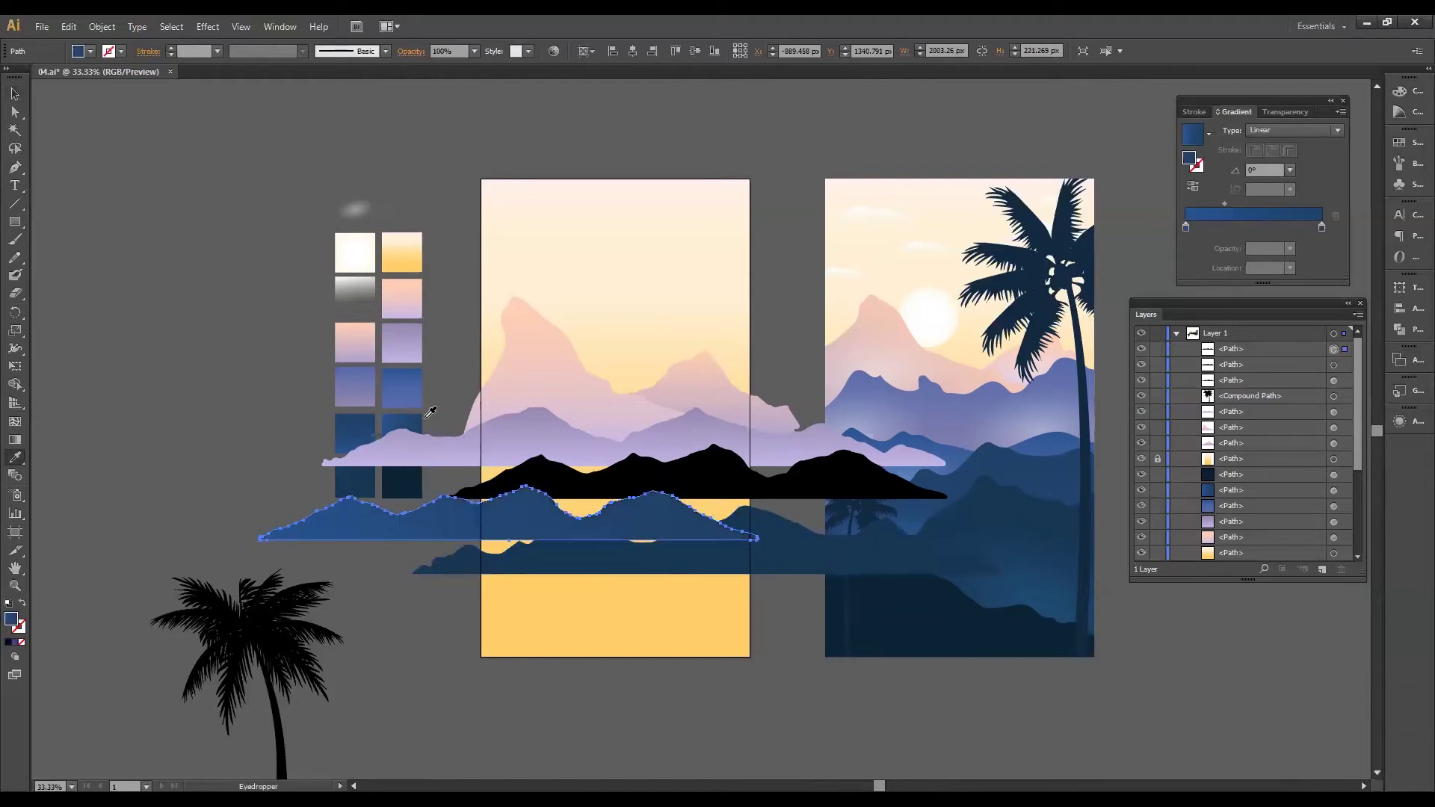
left_click(1290, 171)
left_click(1305, 244)
key("v")
Step: Fill the remaining black ridge with the blue-violet swatch gradient and set its gradient angle to 90°
left_click(702, 468)
key("i")
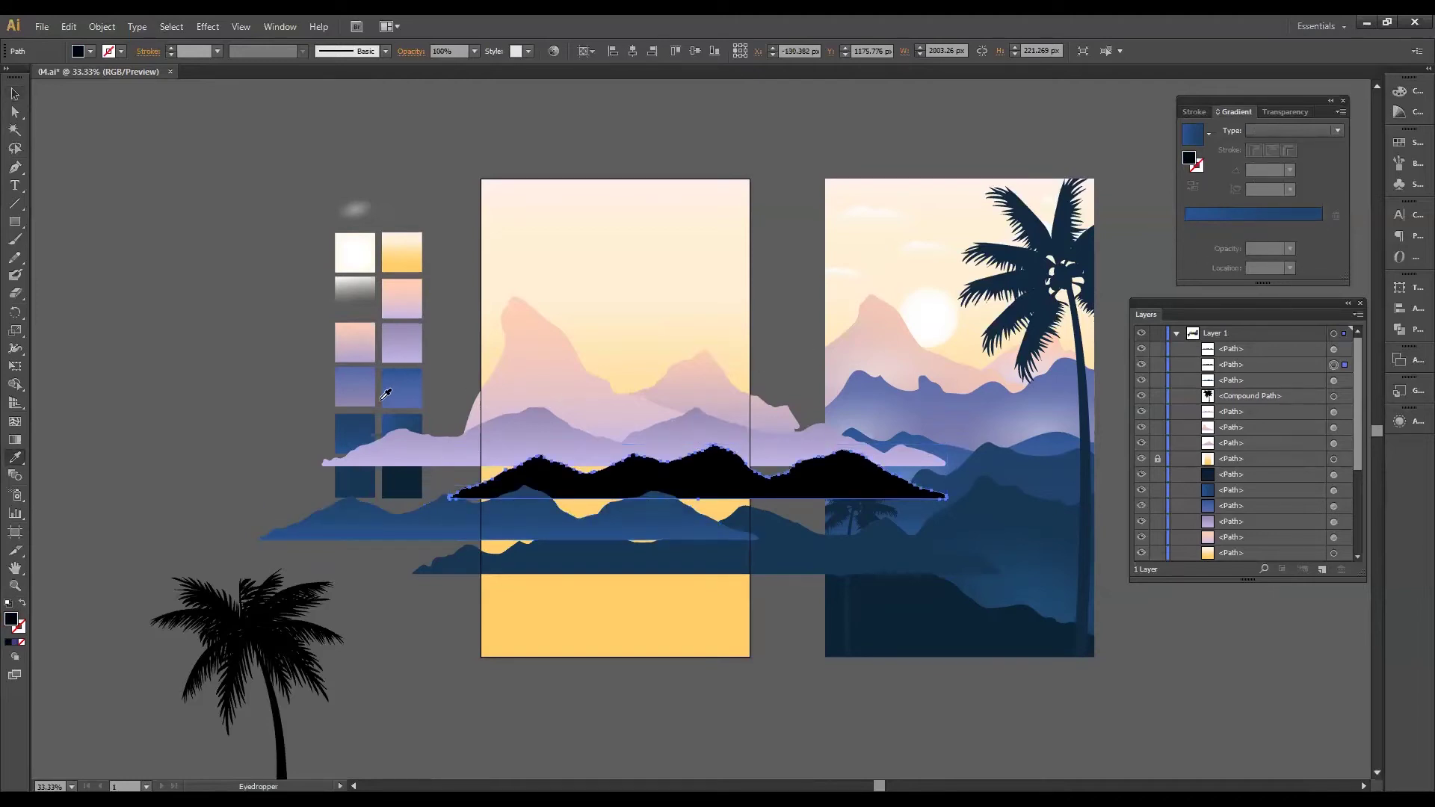
left_click(398, 384)
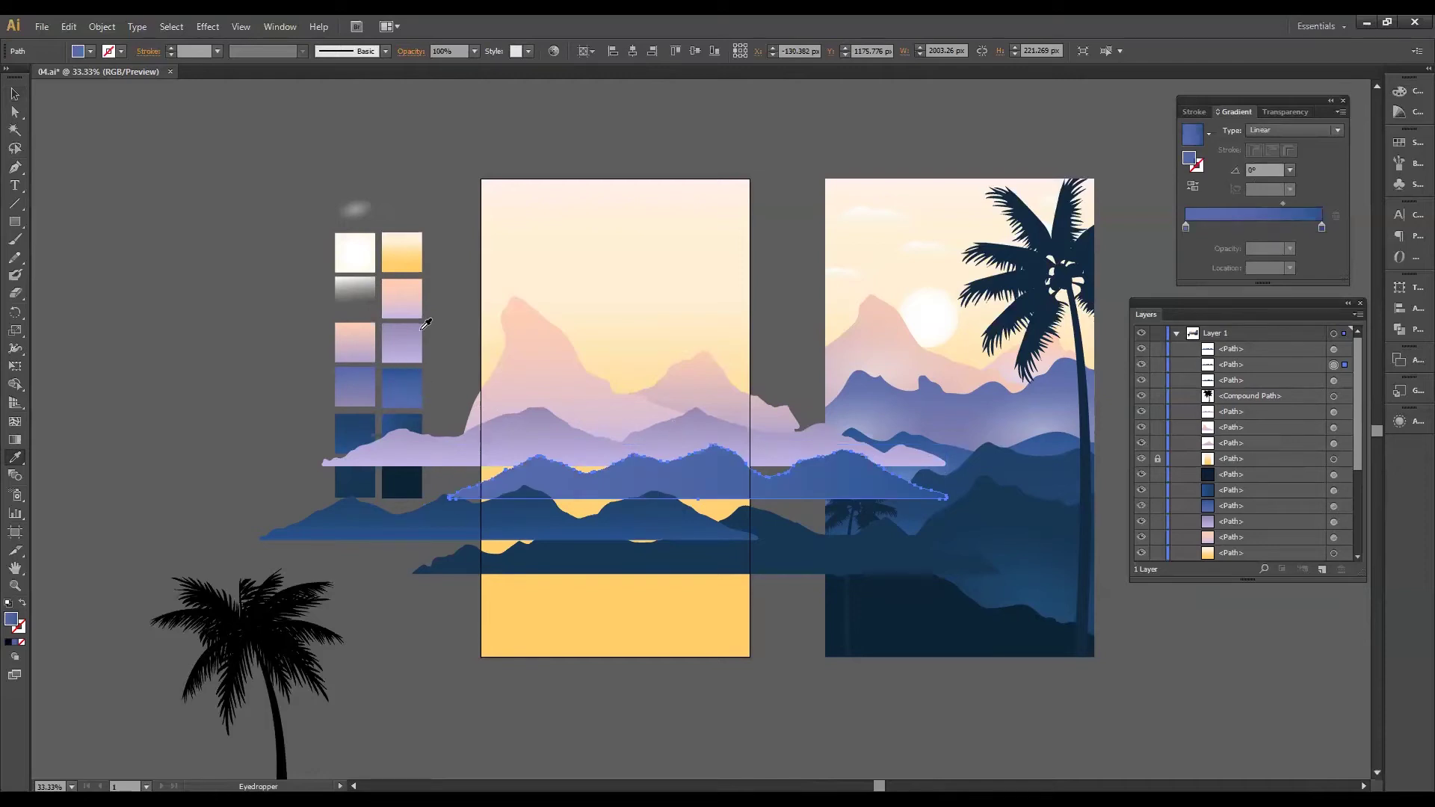
left_click(1289, 171)
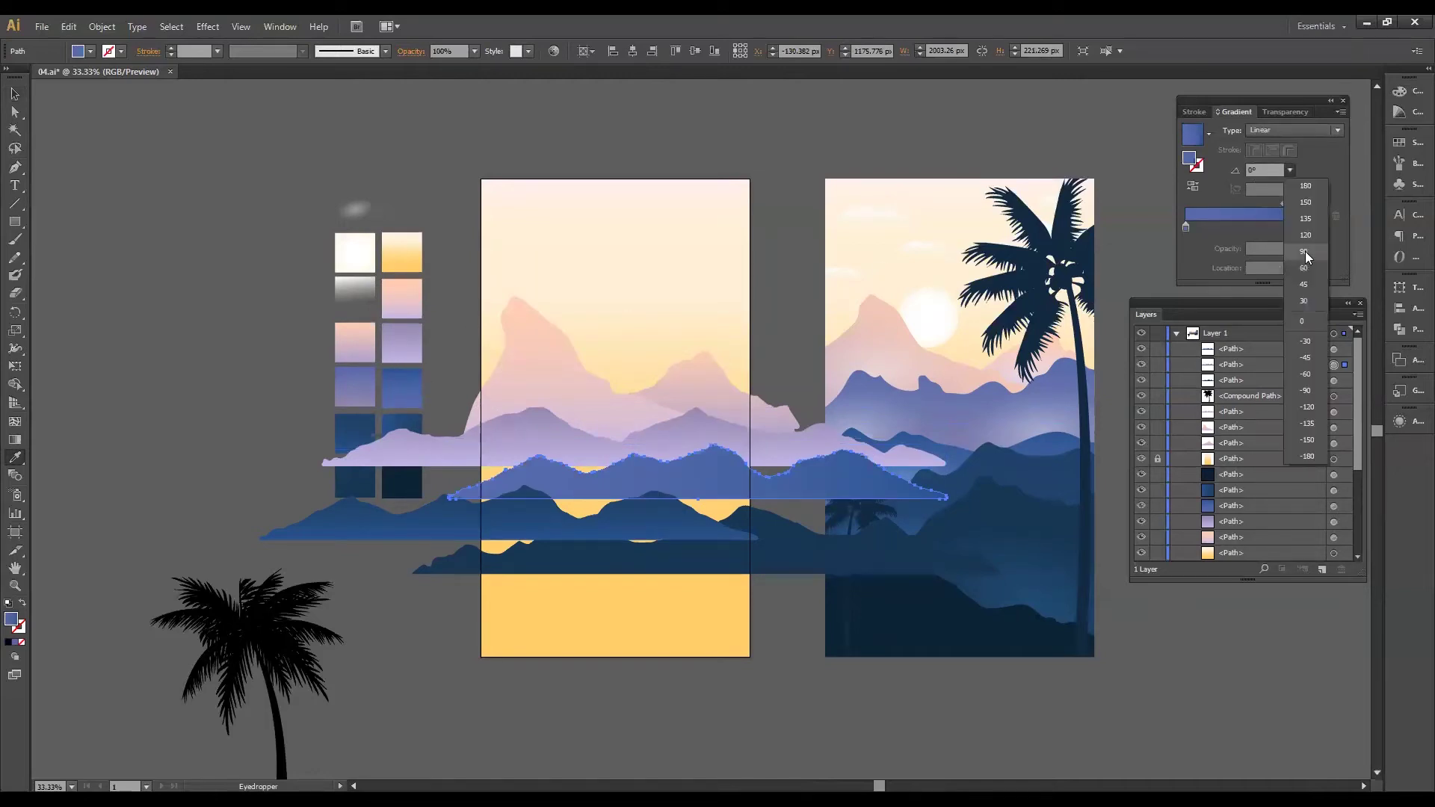
left_click(1304, 252)
left_click(15, 94)
left_click(454, 392)
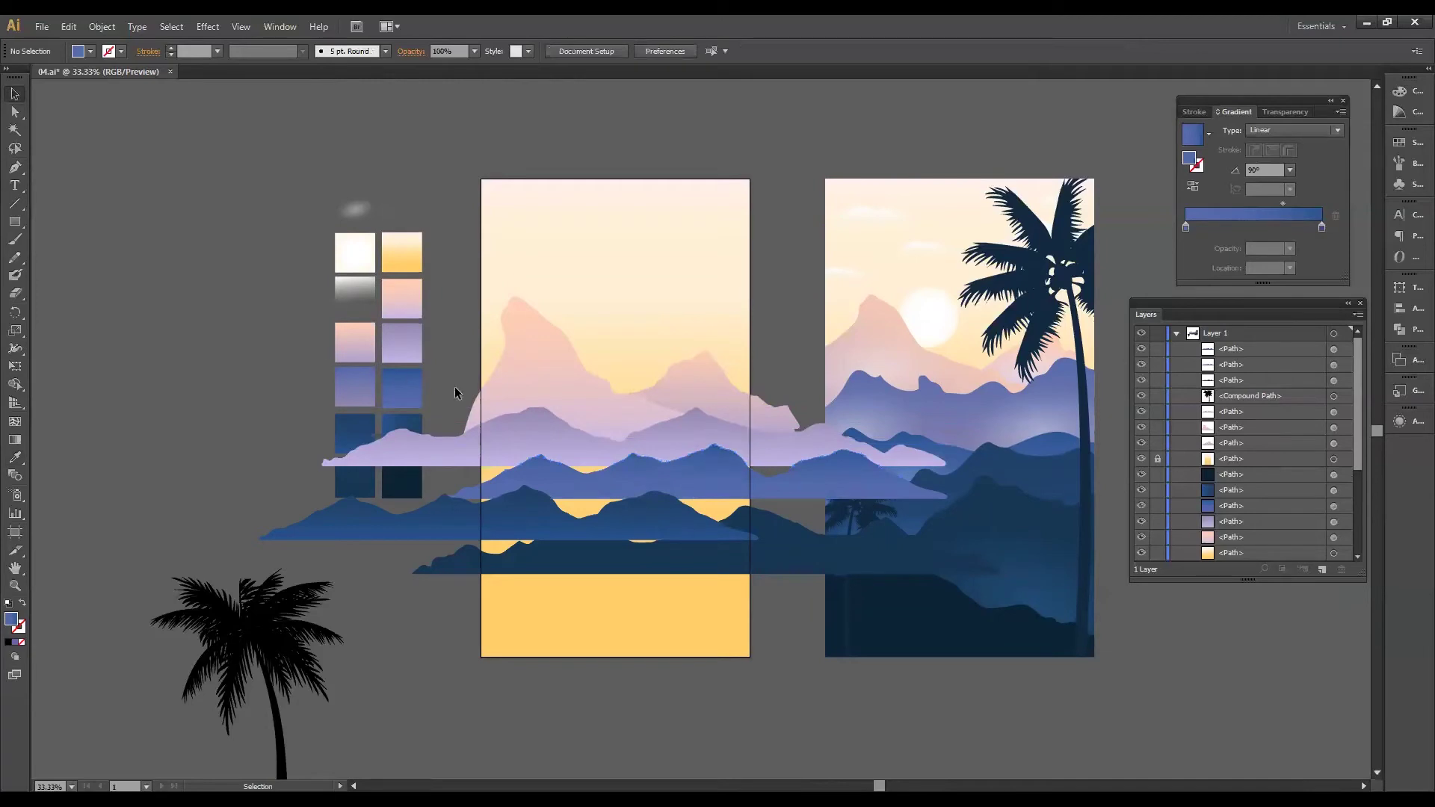
Step: Bring the dark navy ridge to the top of the layer's stacking order
left_click(649, 560)
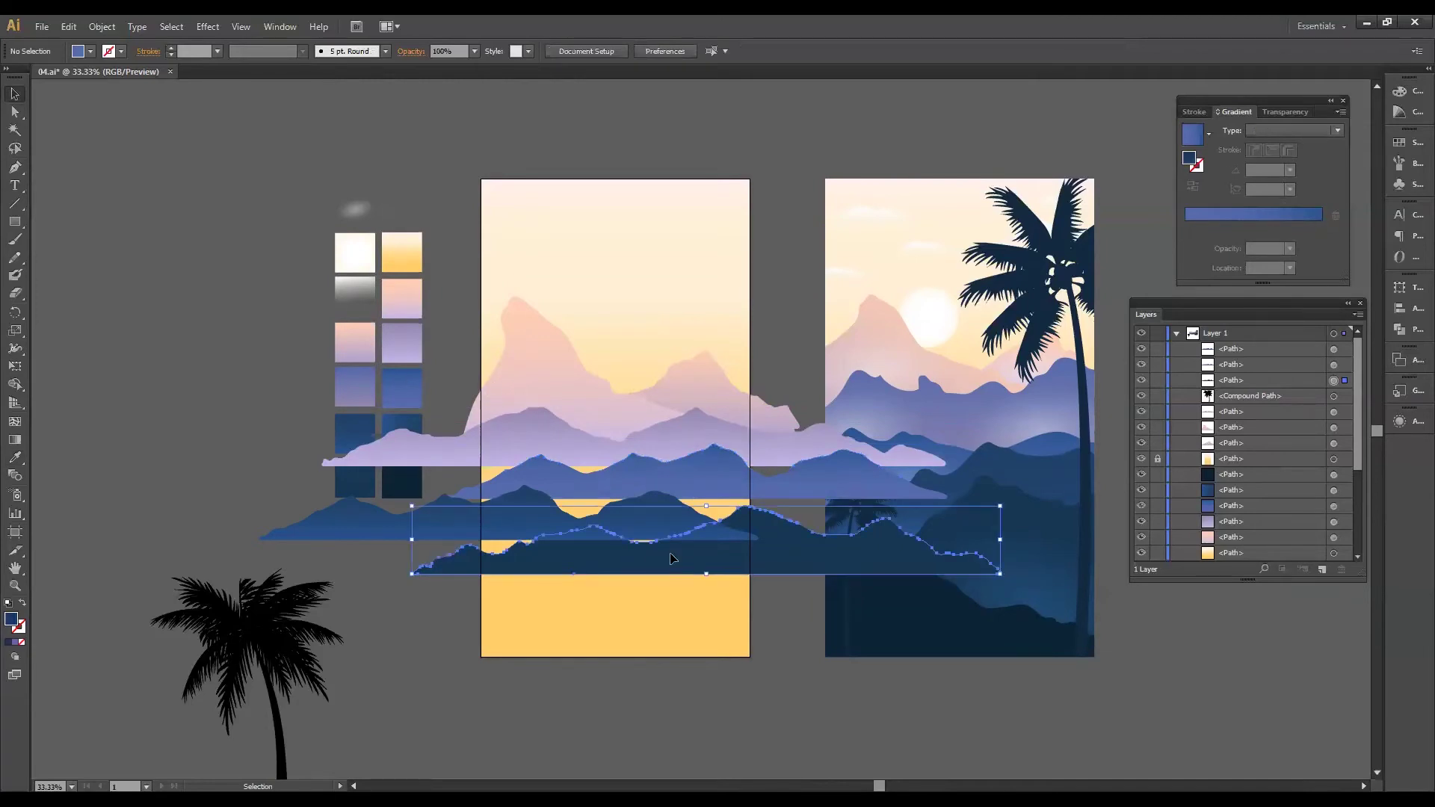
left_click_drag(1268, 382, 1156, 350)
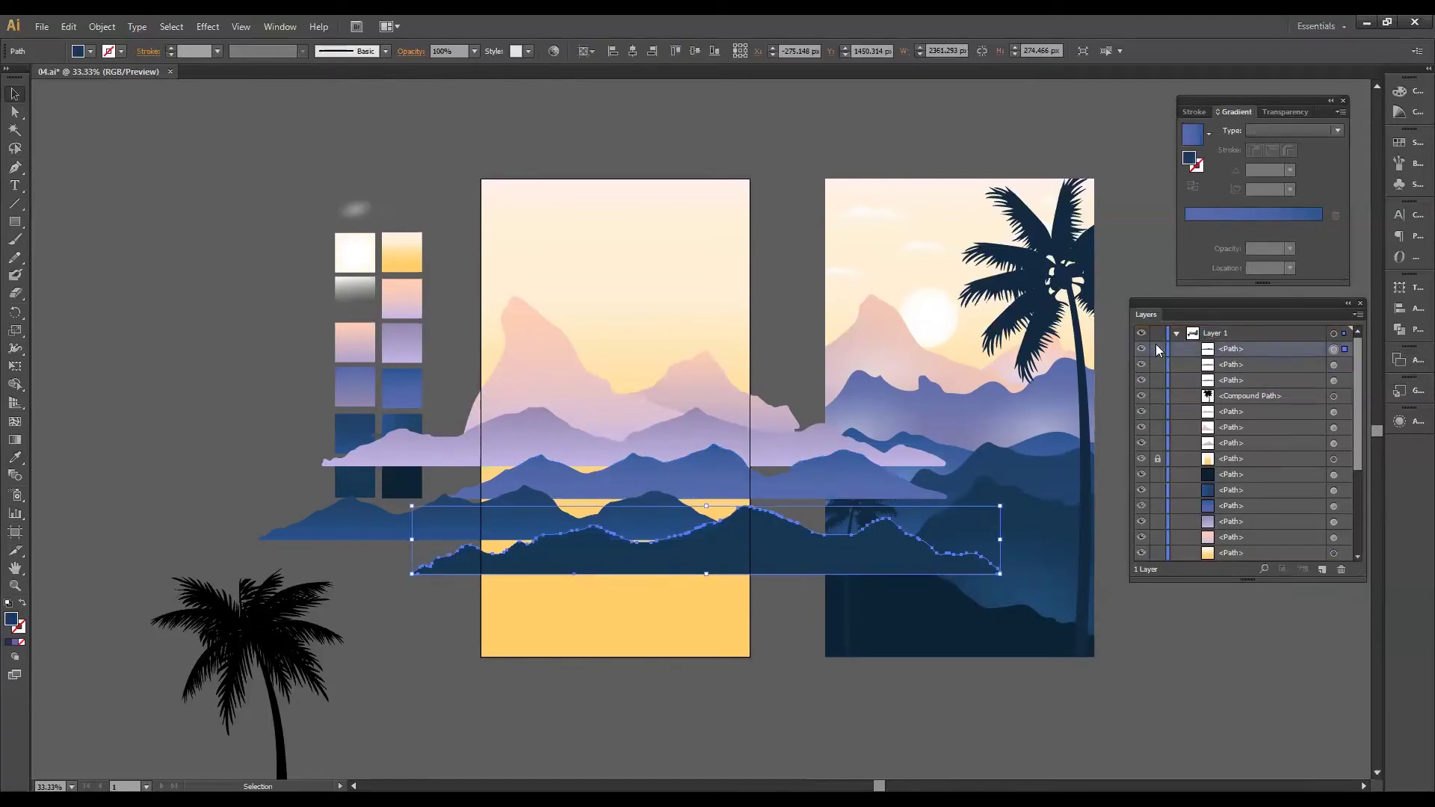
left_click(246, 488)
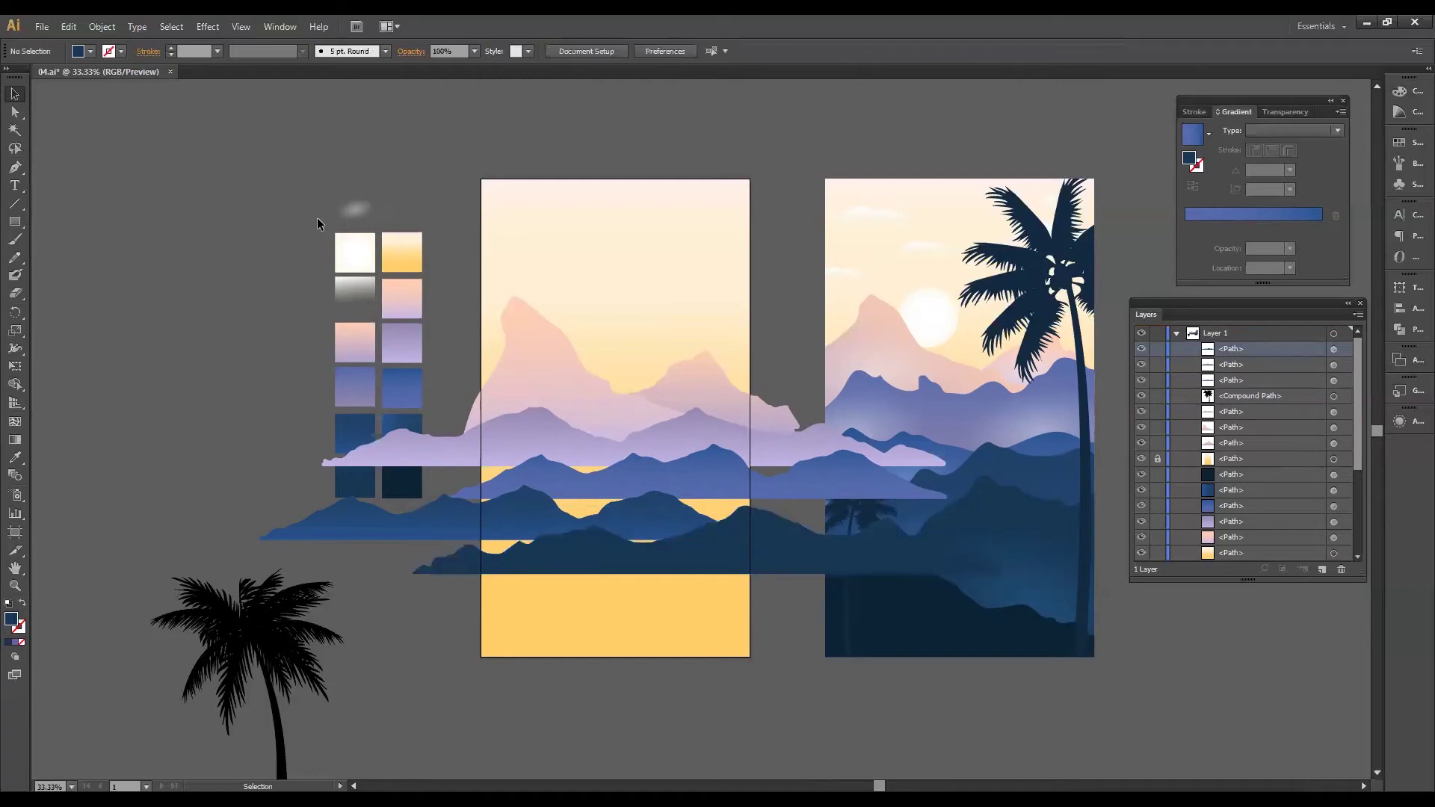
Step: Select all the gradient swatches and move them further left, clear of the ridges
left_click_drag(432, 515, 435, 514)
left_click(453, 459, "shift")
left_click(444, 505, "shift")
left_click_drag(398, 346, 212, 347)
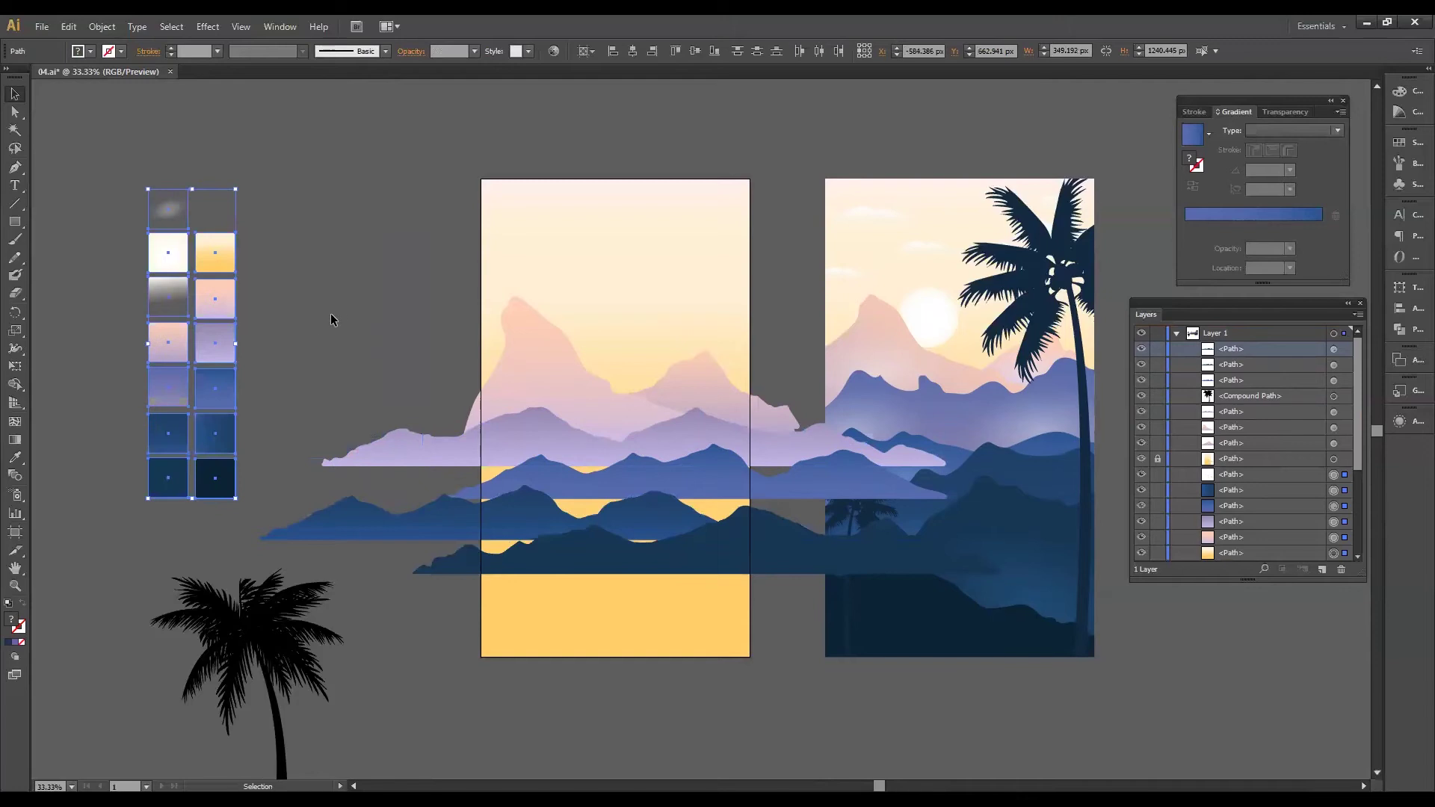
left_click(423, 318)
Step: Select the purple ridge's base anchor points and move them down until the shape is about 427 px tall
left_click(583, 469)
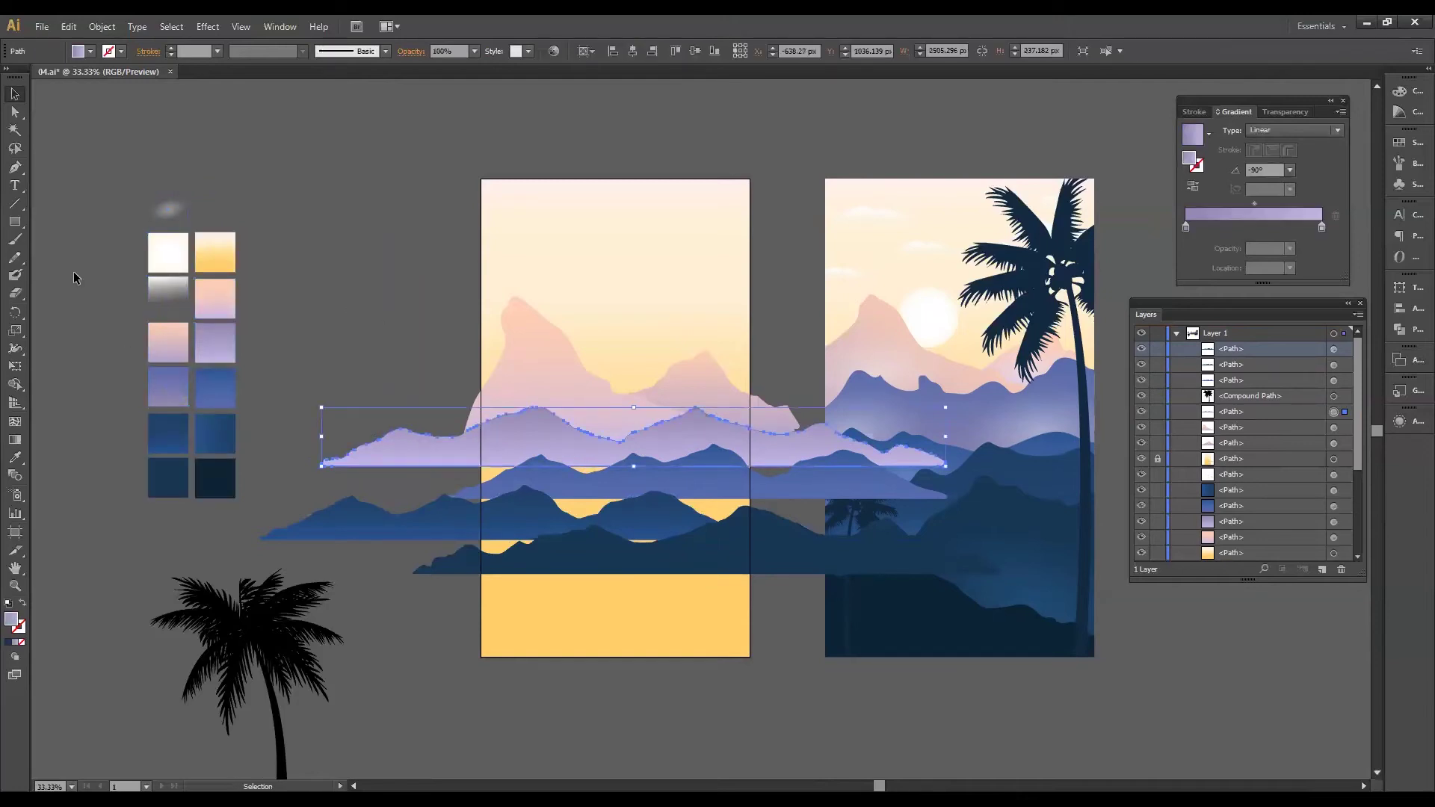
left_click(15, 114)
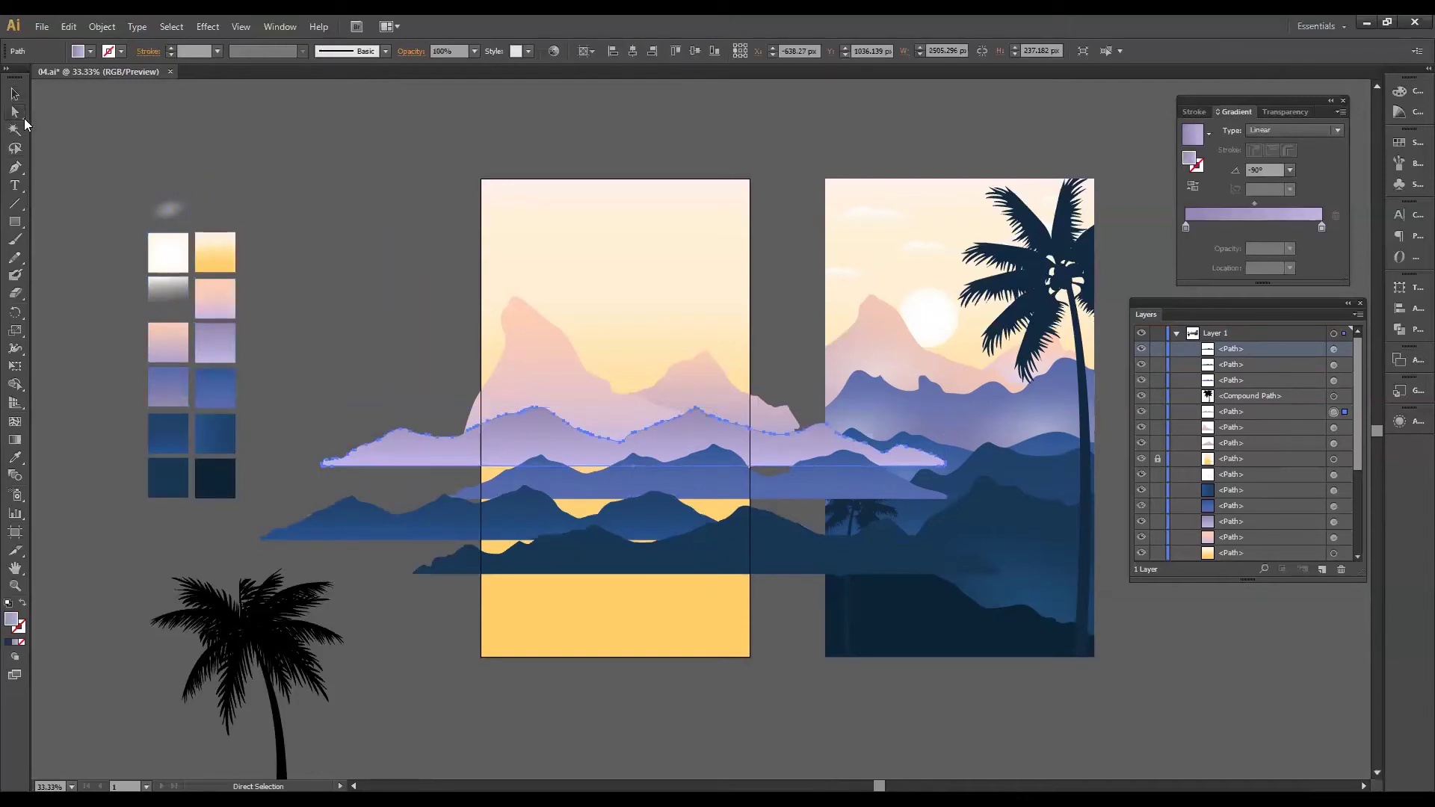
left_click(332, 466)
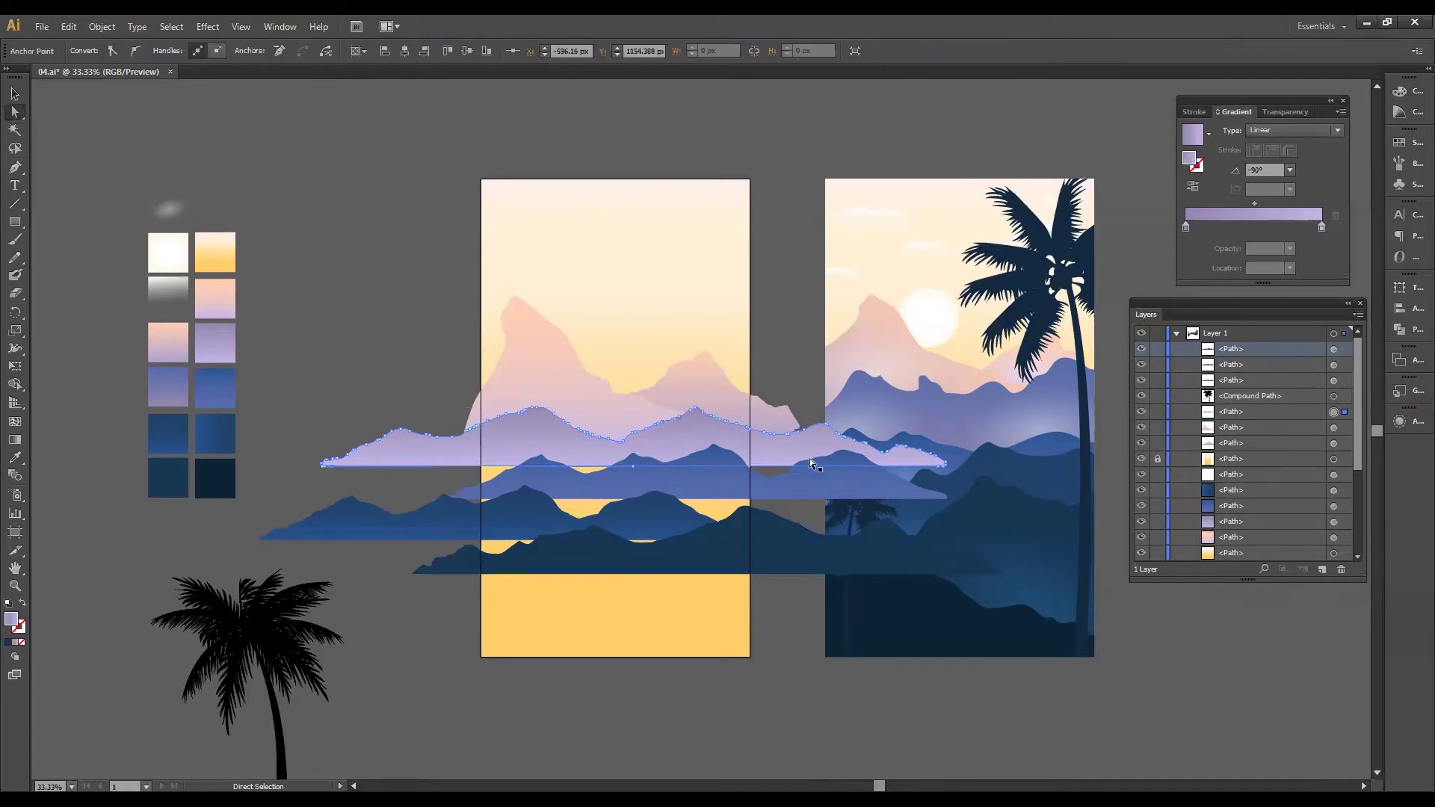
left_click(632, 464)
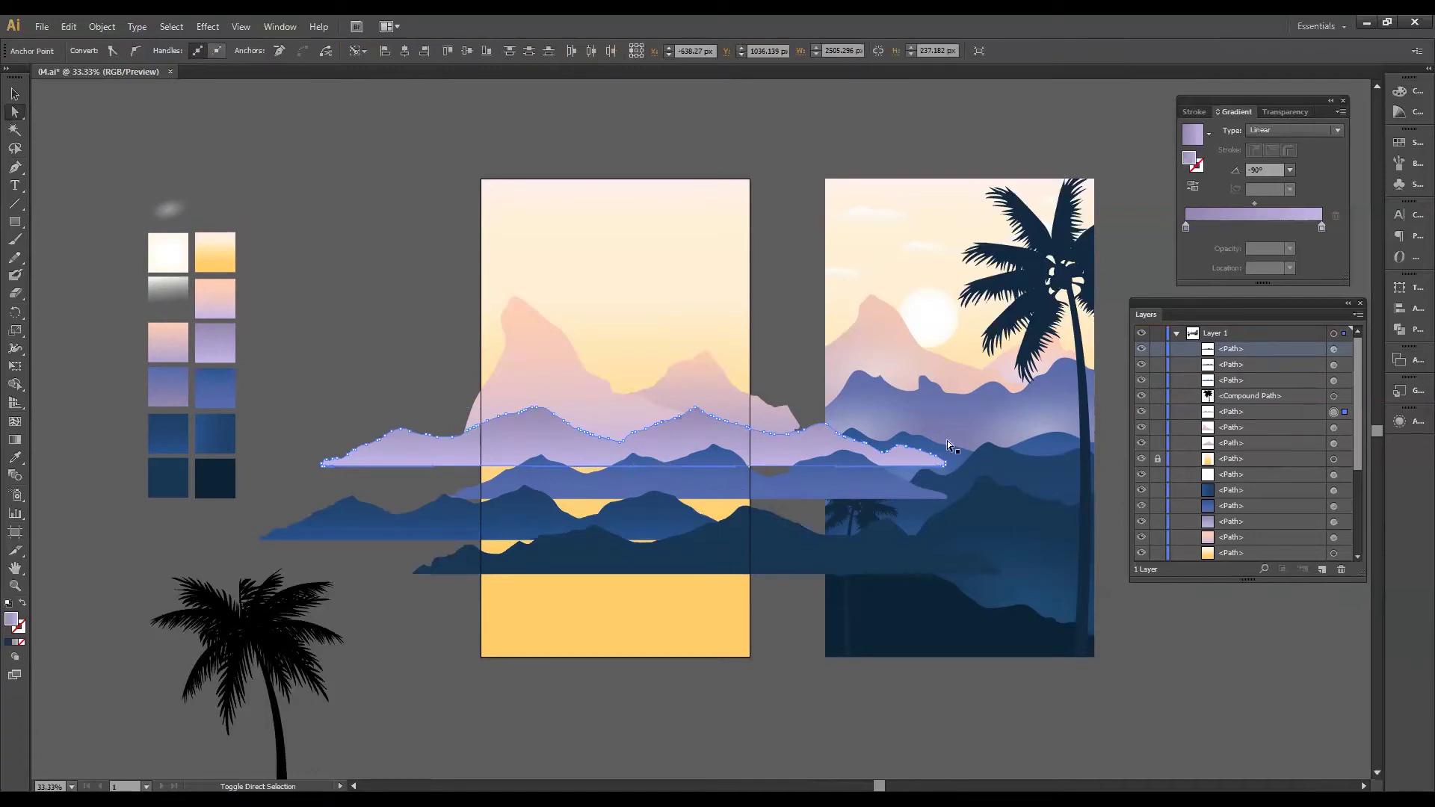
key("shift+Down")
key("shift+Down")
key("shift+Down")
key("shift+Down")
key("shift+Down")
key("shift+Down")
key("shift+Down")
key("shift+Down")
key("shift+Down")
key("shift+Down")
key("shift+Down")
key("shift+Down")
key("shift+Down")
key("shift+Down")
key("shift+Down")
key("shift+Down")
key("shift+Down")
key("shift+Down")
key("shift+Down")
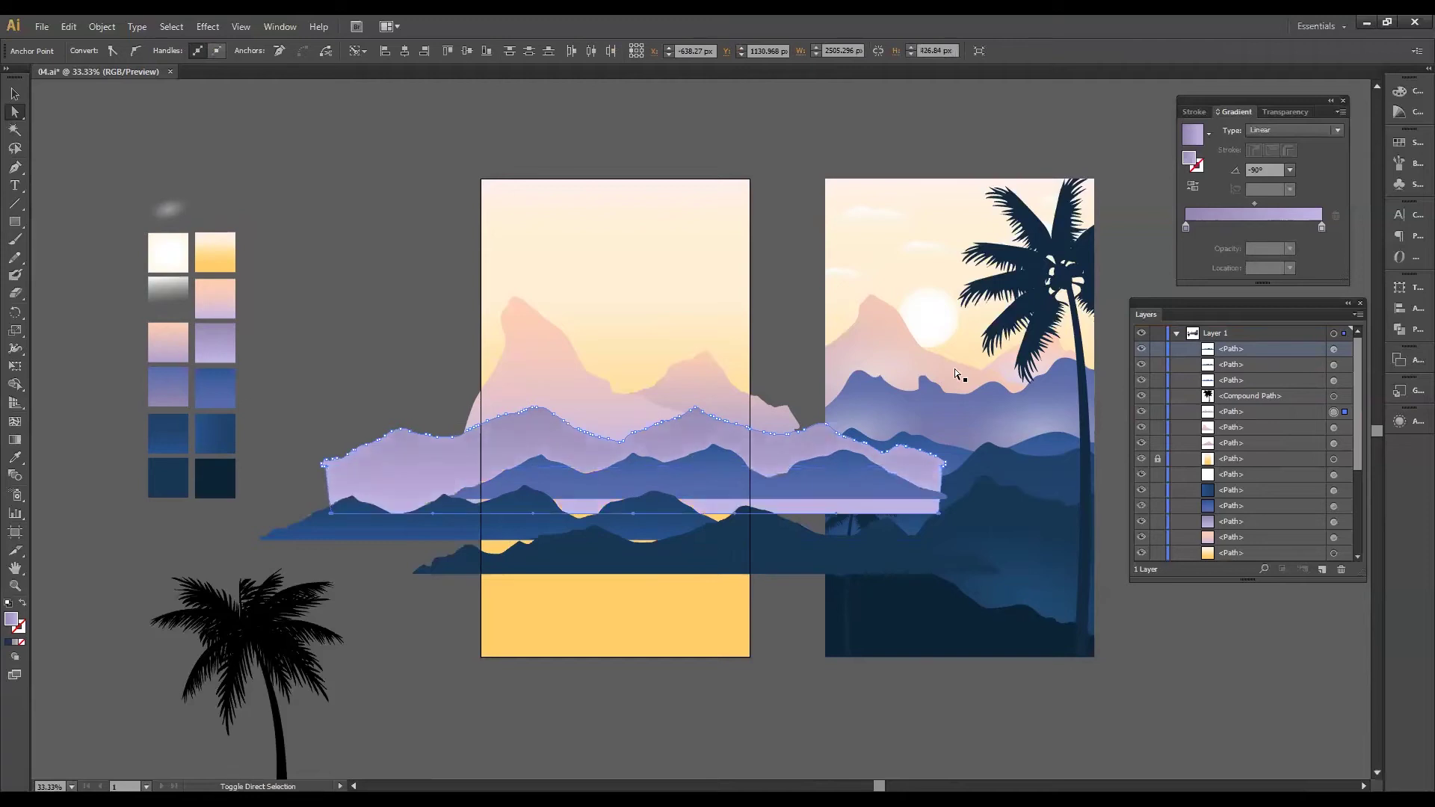
Step: Select the blue-violet ridge's base anchor points and move them down until the shape is about 341 px tall
left_click(441, 502)
left_click(457, 500)
left_click(699, 500)
left_click_drag(939, 499, 948, 492)
key("shift+Down")
key("shift+Down")
key("shift+Down")
key("shift+Down")
key("shift+Down")
key("shift+Down")
key("shift+Down")
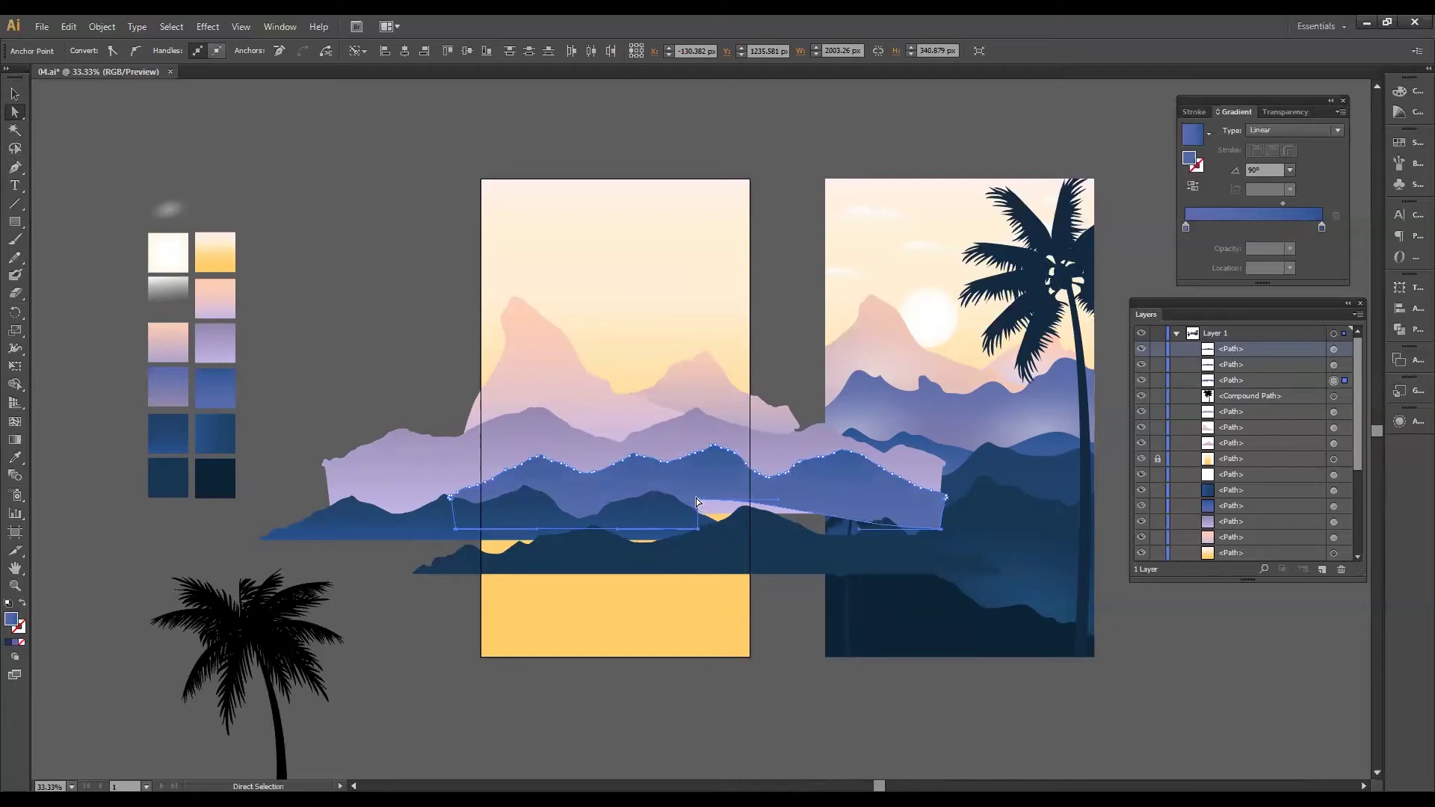
Step: Pull the leftover base anchor of the blue-violet ridge down to its lower edge and adjust its handle to close the gap
left_click_drag(698, 500, 776, 526)
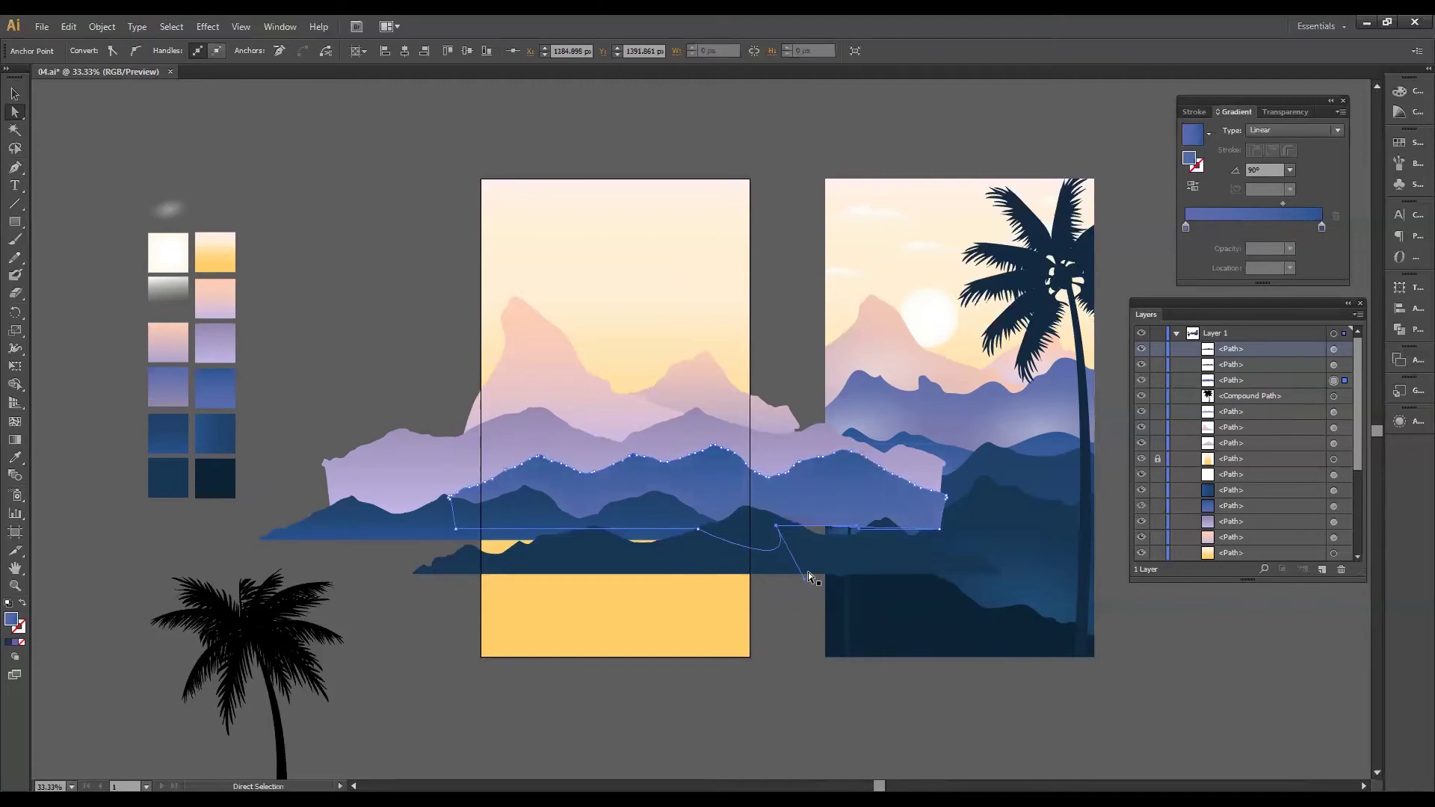
left_click_drag(805, 581, 739, 529)
left_click(718, 553)
Step: Extend the medium-blue ridge's base down to about 375 px tall, including its leftover middle anchor
left_click(331, 531)
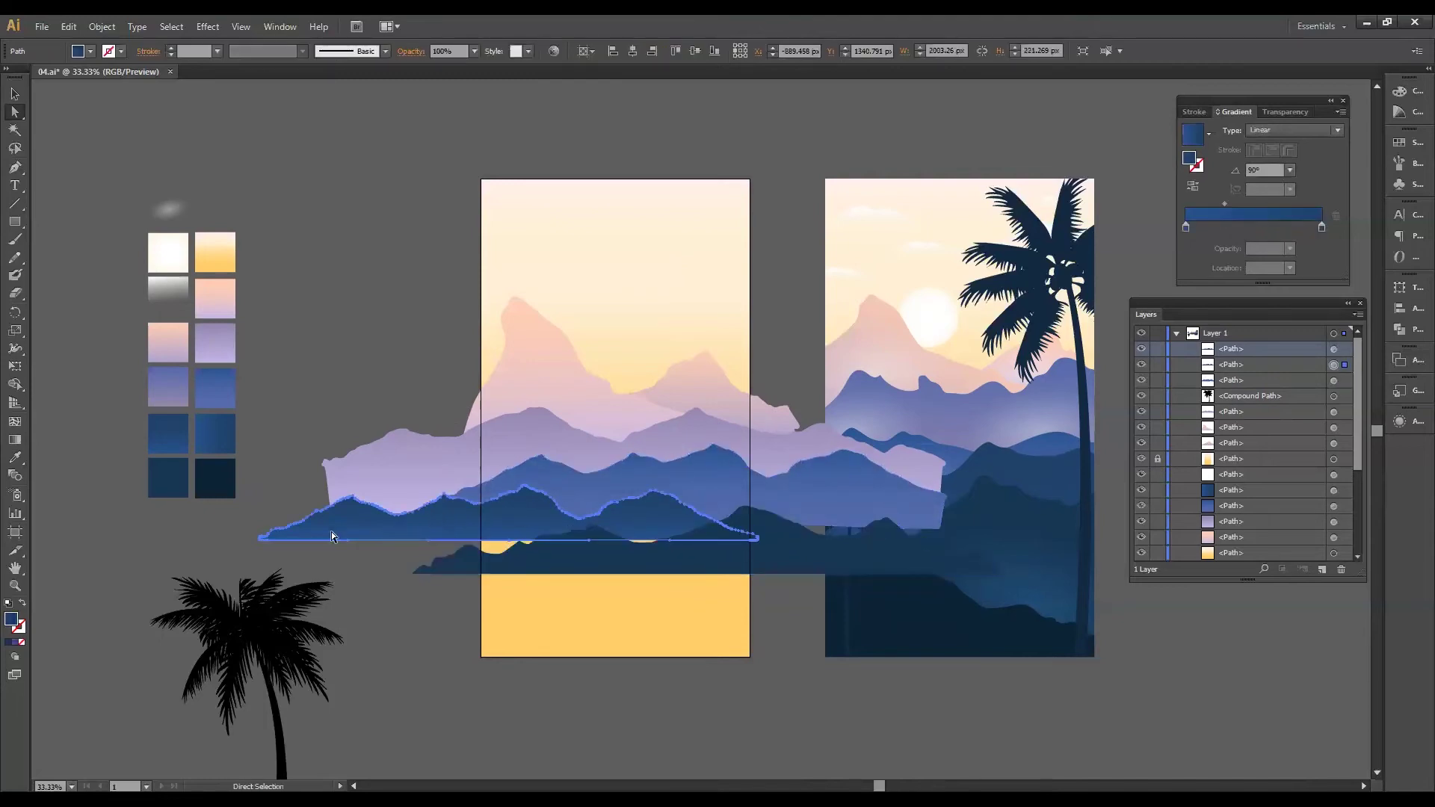
left_click(267, 541)
left_click(508, 540, "shift")
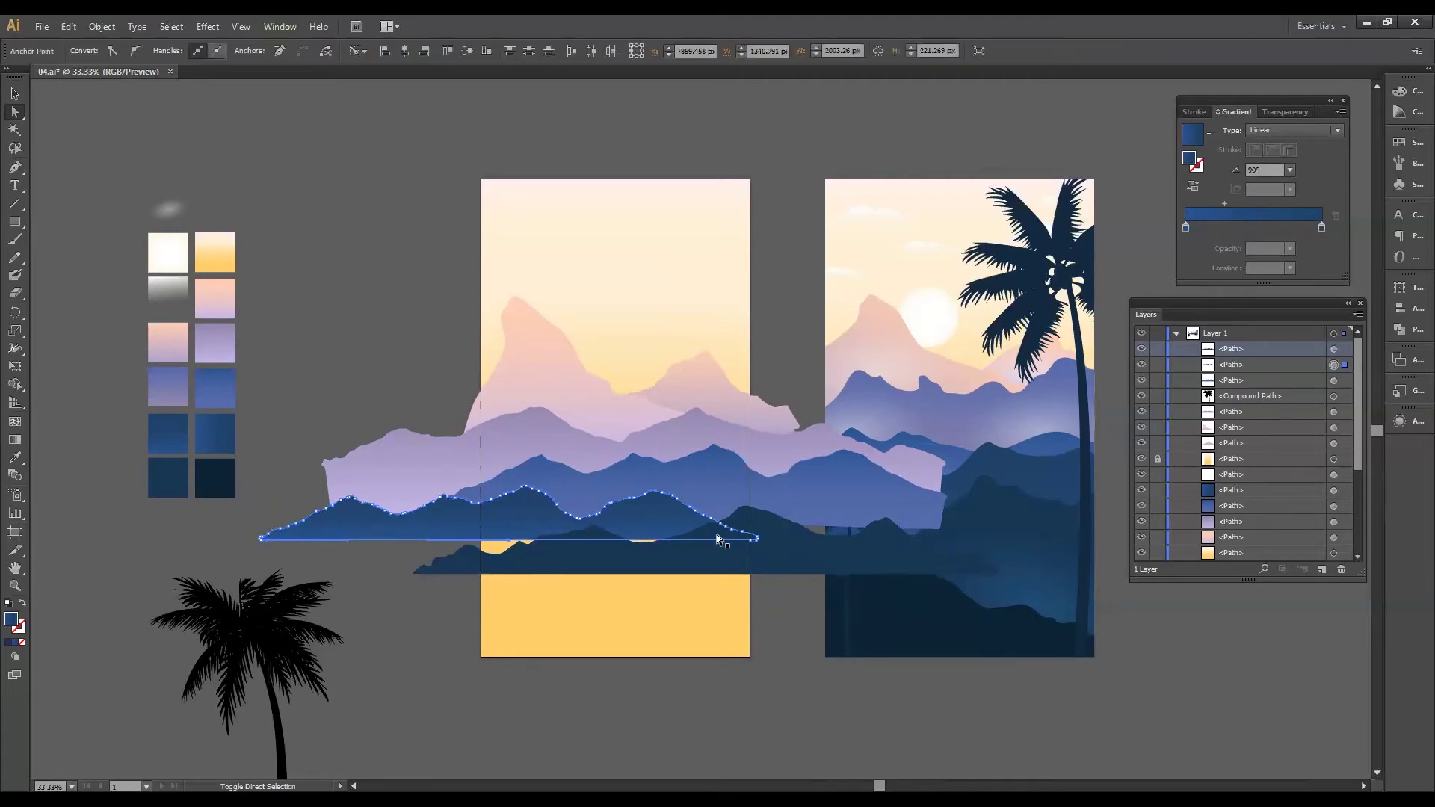
left_click_drag(751, 545, 751, 568)
left_click(509, 540)
left_click_drag(509, 540, 570, 572)
Step: Move the dark navy ridge's base anchor points down until the shape reaches just past the artboard's lower edge
left_click(797, 558)
left_click(752, 572)
key("shift+Down")
key("shift+Down")
key("shift+Down")
key("shift+Down")
key("shift+Down")
key("shift+Down")
key("shift+Down")
key("shift+Down")
key("shift+Down")
key("shift+Down")
key("shift+Down")
key("shift+Down")
key("shift+Down")
key("shift+Down")
key("shift+Down")
key("shift+Down")
key("shift+Down")
key("shift+Down")
key("shift+Down")
key("shift+Down")
key("shift+Down")
key("shift+Down")
key("shift+Down")
key("shift+Down")
key("shift+Down")
key("shift+Down")
key("shift+Down")
key("shift+Down")
key("shift+Down")
key("shift+Down")
key("shift+Down")
key("shift+Down")
key("shift+Down")
key("shift+Down")
key("shift+Down")
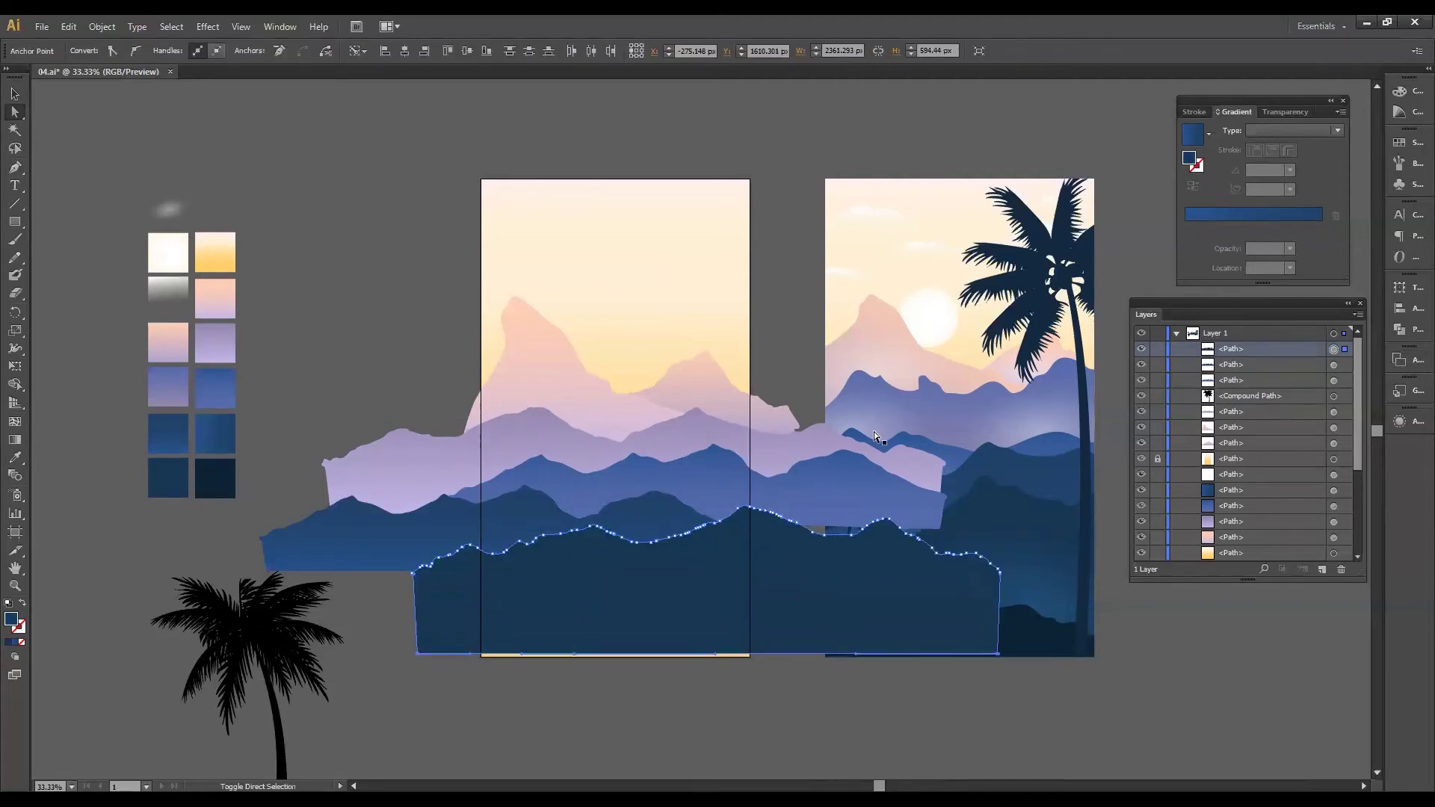
left_click(15, 92)
left_click(211, 157)
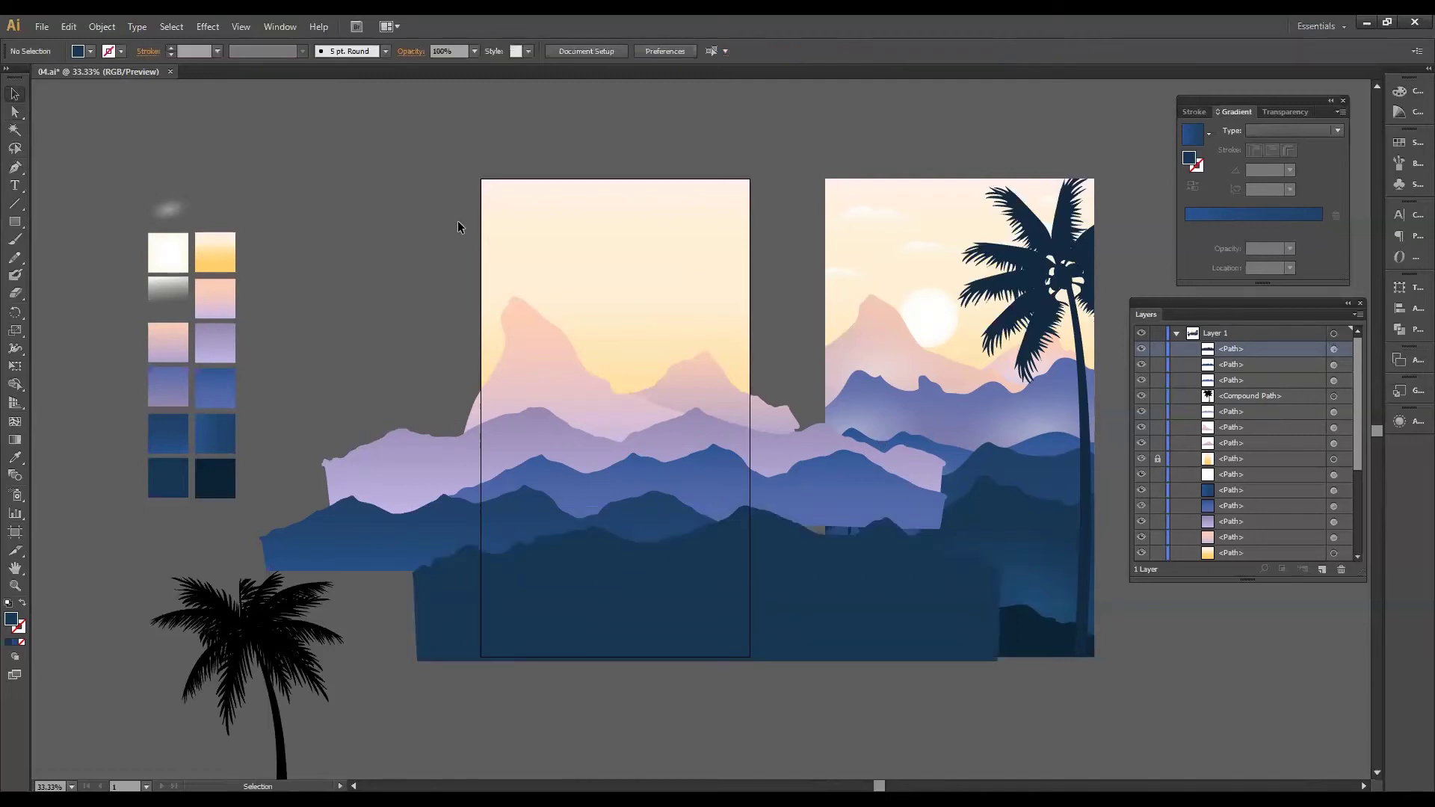
Step: Shift the blue-violet and medium-blue ridges slightly upward on the artboard
left_click(685, 468)
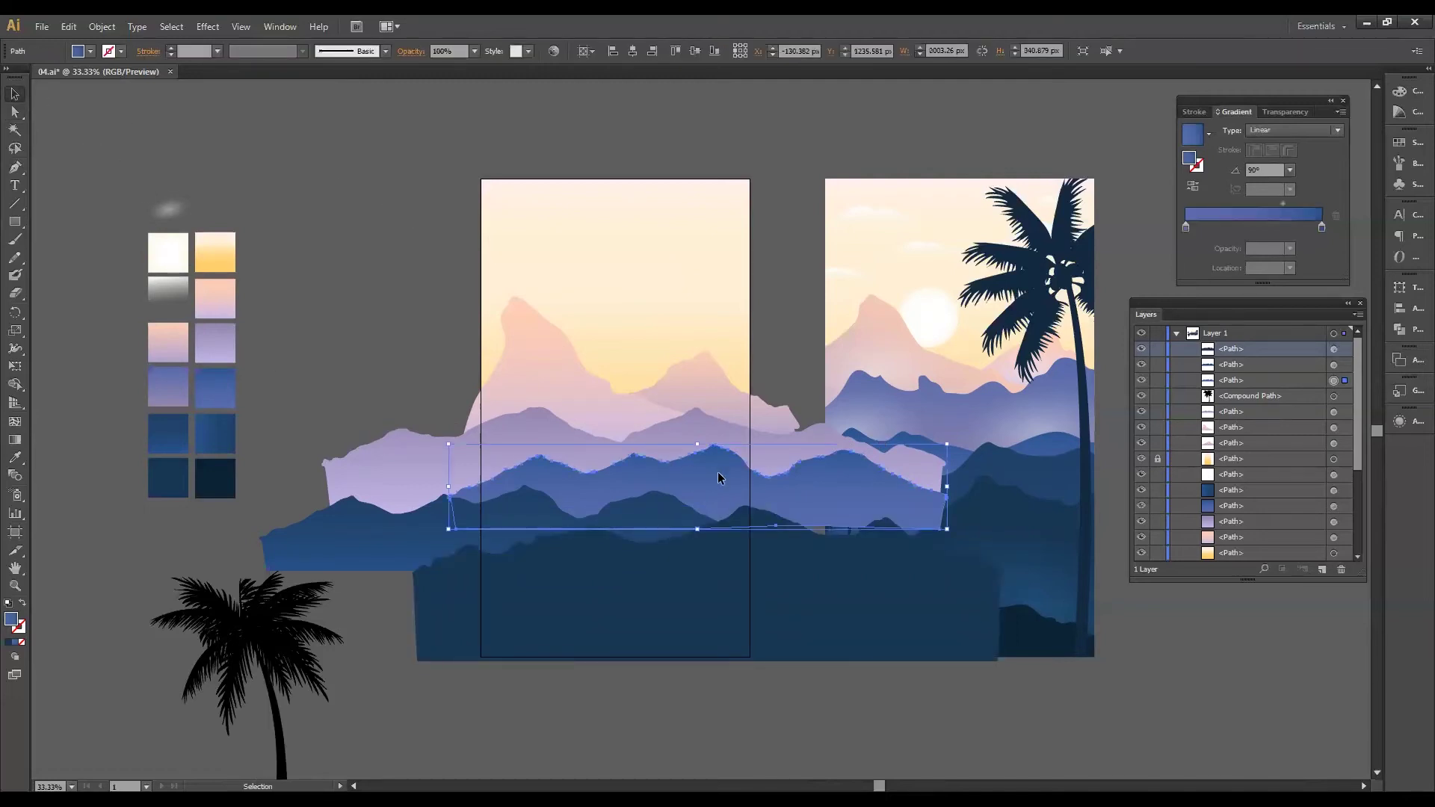
left_click_drag(717, 472, 717, 468)
left_click_drag(654, 511, 659, 489)
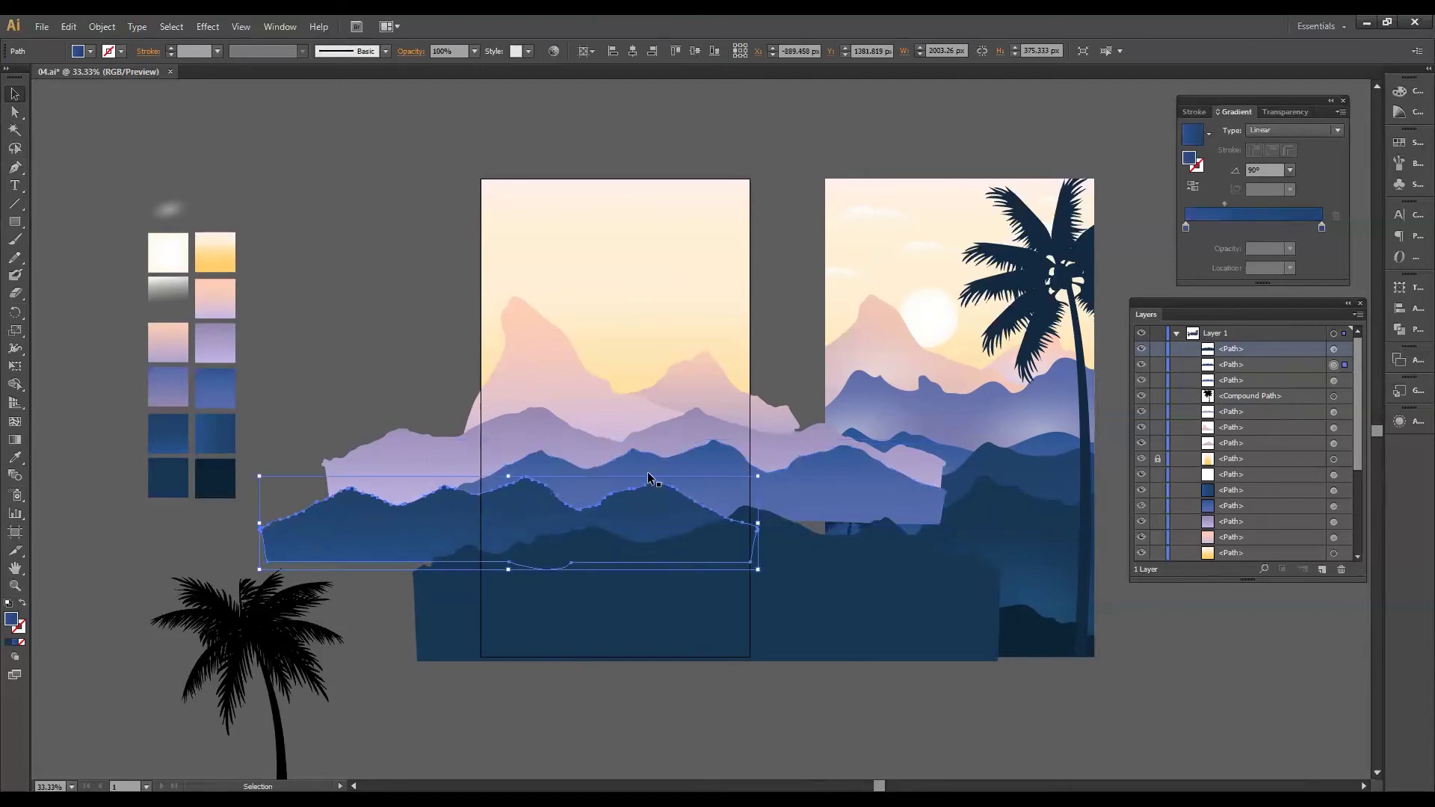
left_click(305, 295)
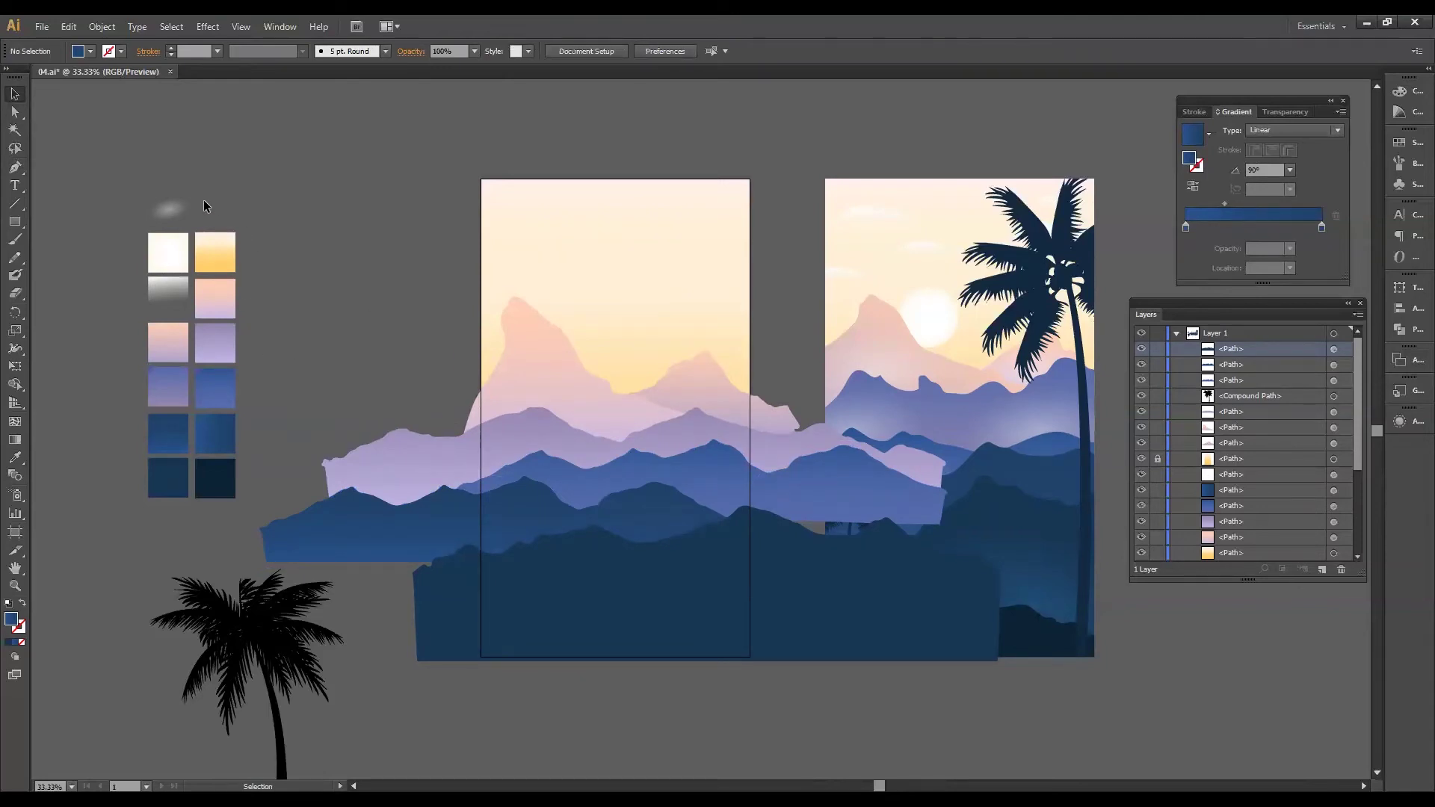
Step: Draw an ellipse about 507 px wide and 246 px tall with the faint white radial glow fill over the left mountains
left_click(164, 206)
key("alt")
left_click(15, 222)
left_click_drag(16, 227, 86, 256)
left_click_drag(334, 264, 524, 426)
left_click(15, 95)
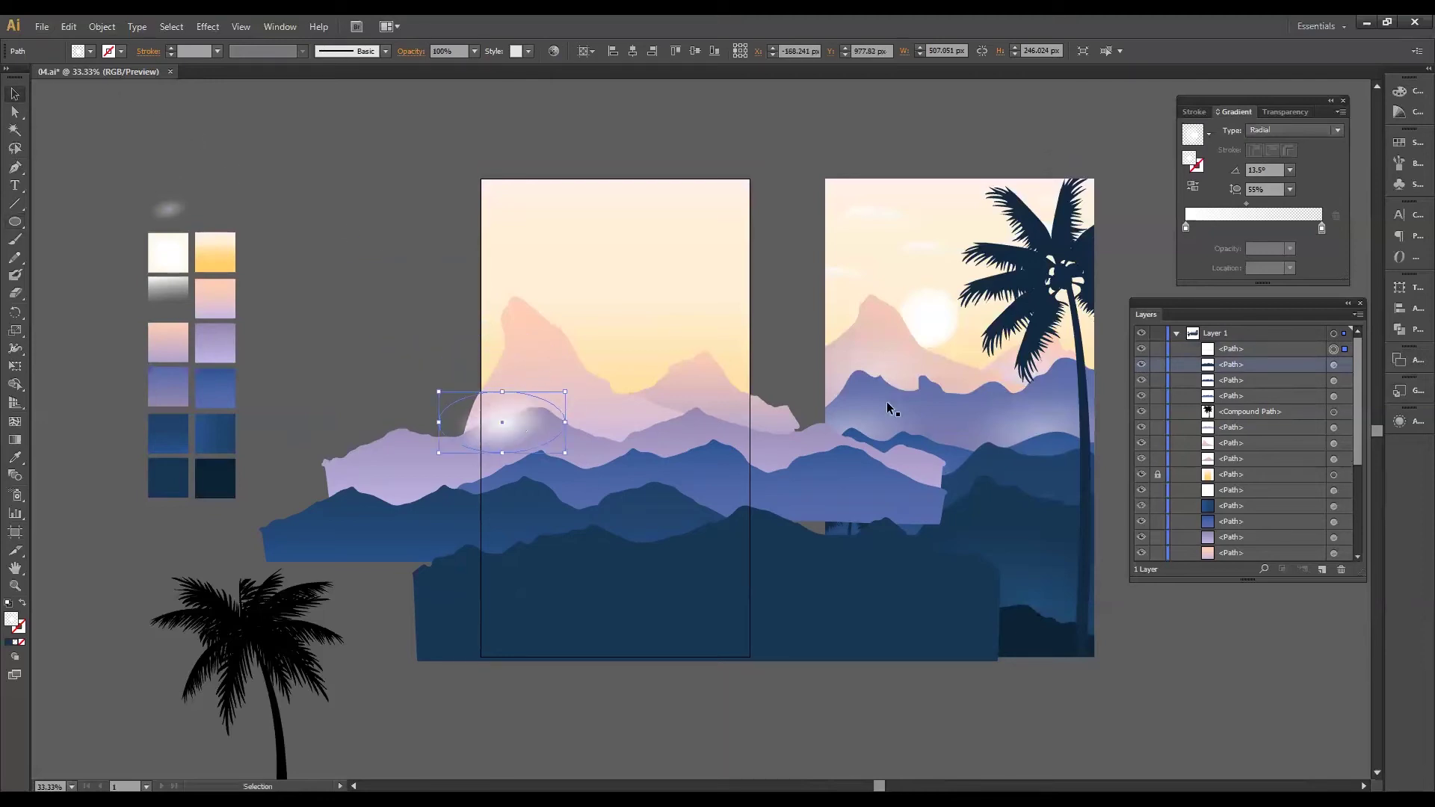
Step: Stack the glow ellipse between the two peach mountains and enlarge it to about 909 px wide and 441 px tall
left_click_drag(1286, 348, 1264, 450)
left_click_drag(564, 391, 665, 343)
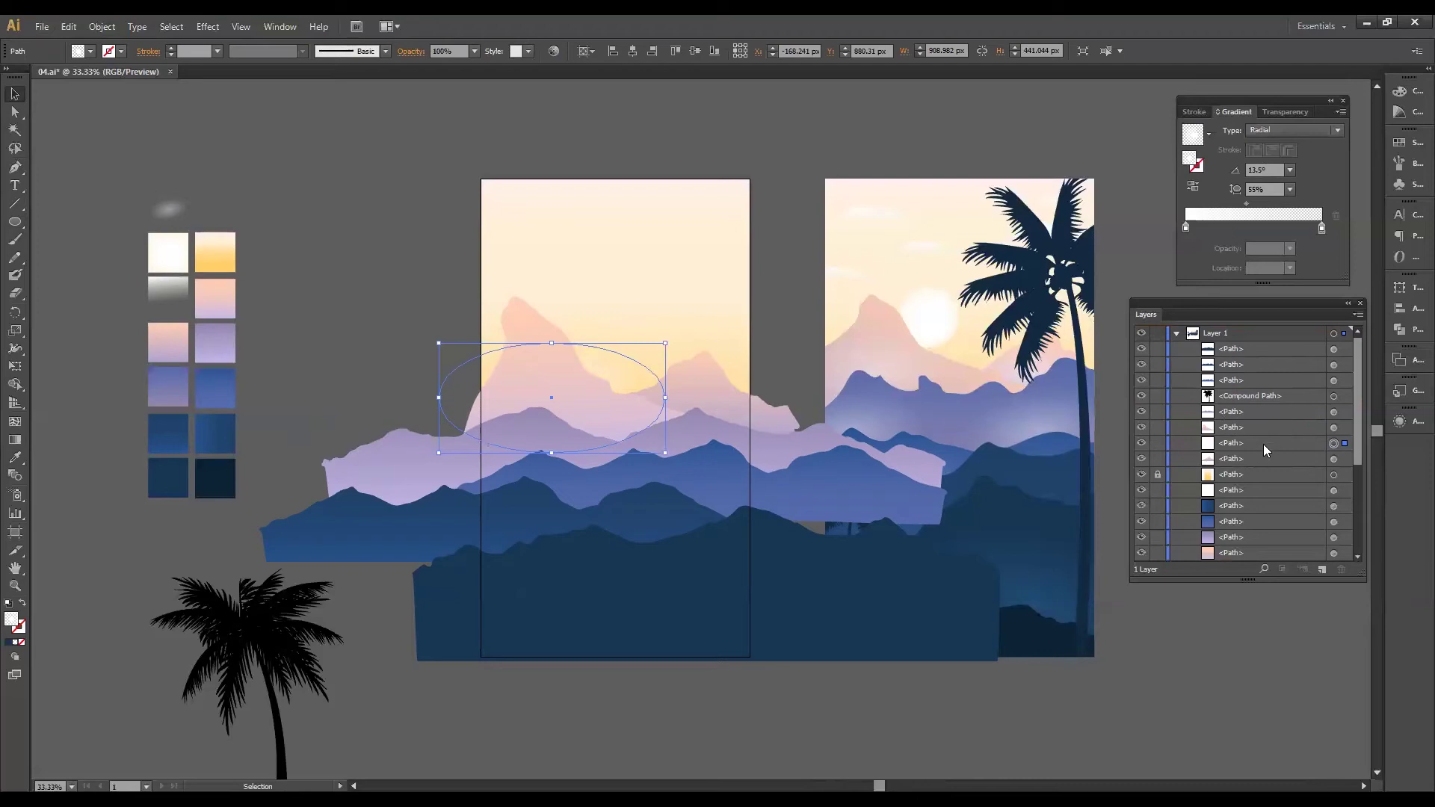
Step: Bring the large glow in front of the peach mountains, lower it, and place a copy about 662 x 321 px between the lavender and blue-violet ridges
left_click_drag(1249, 442, 1243, 420)
left_click_drag(552, 396, 545, 423)
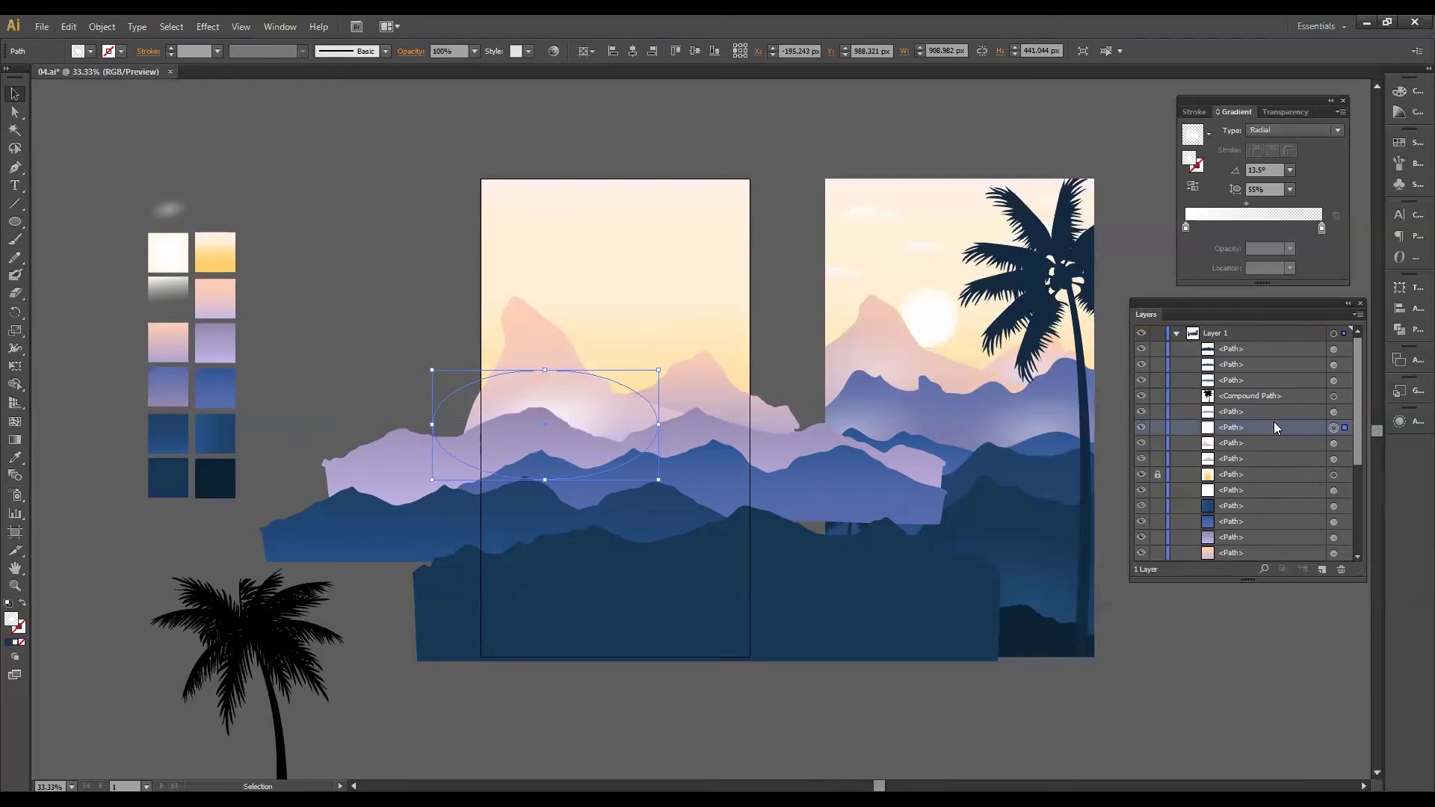
left_click_drag(1260, 426, 1257, 409)
left_click_drag(546, 428, 685, 452)
left_click_drag(770, 401, 709, 431)
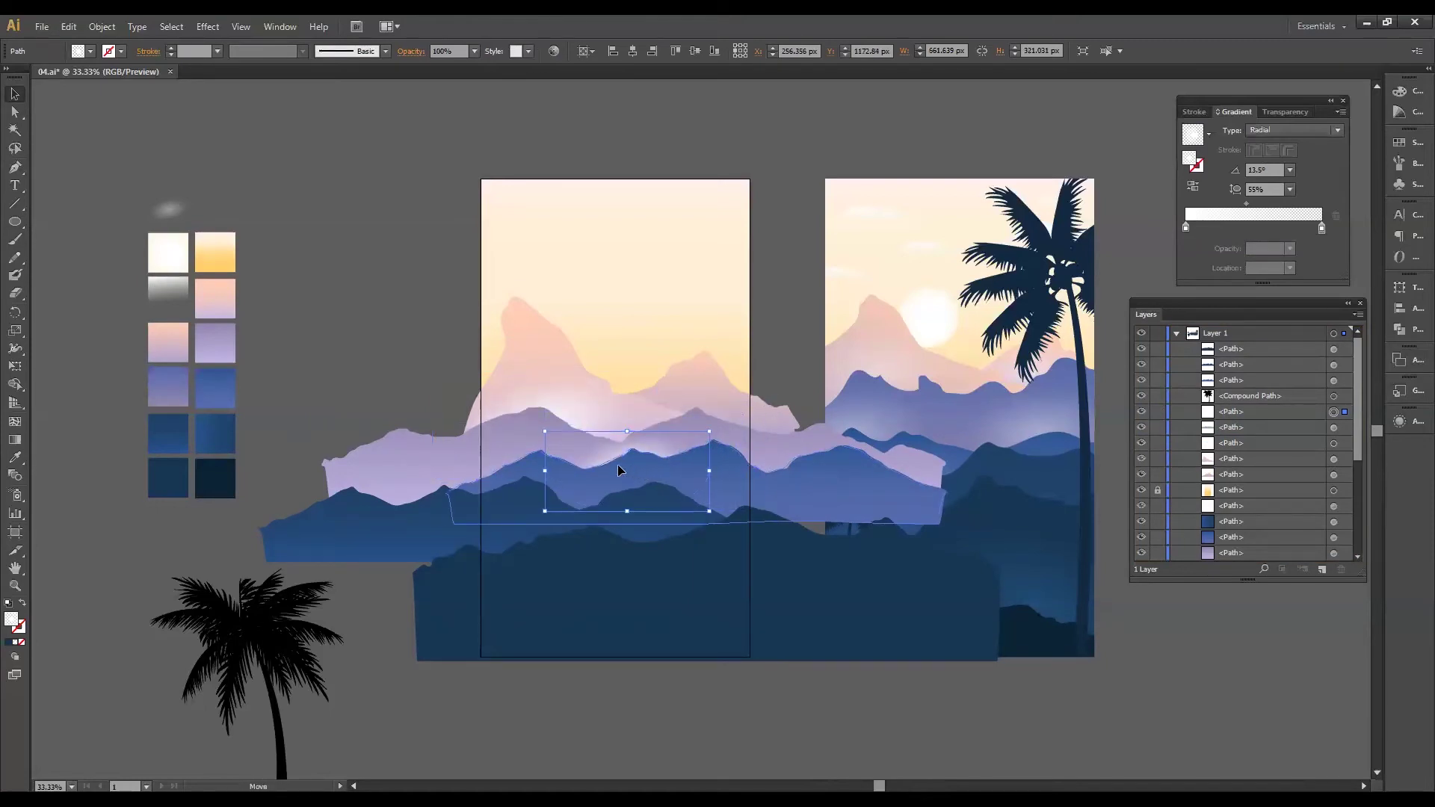
Step: Move the smaller glow over the lavender ridge to the left, so it straddles the artboard's left edge
left_click(621, 462, "ctrl")
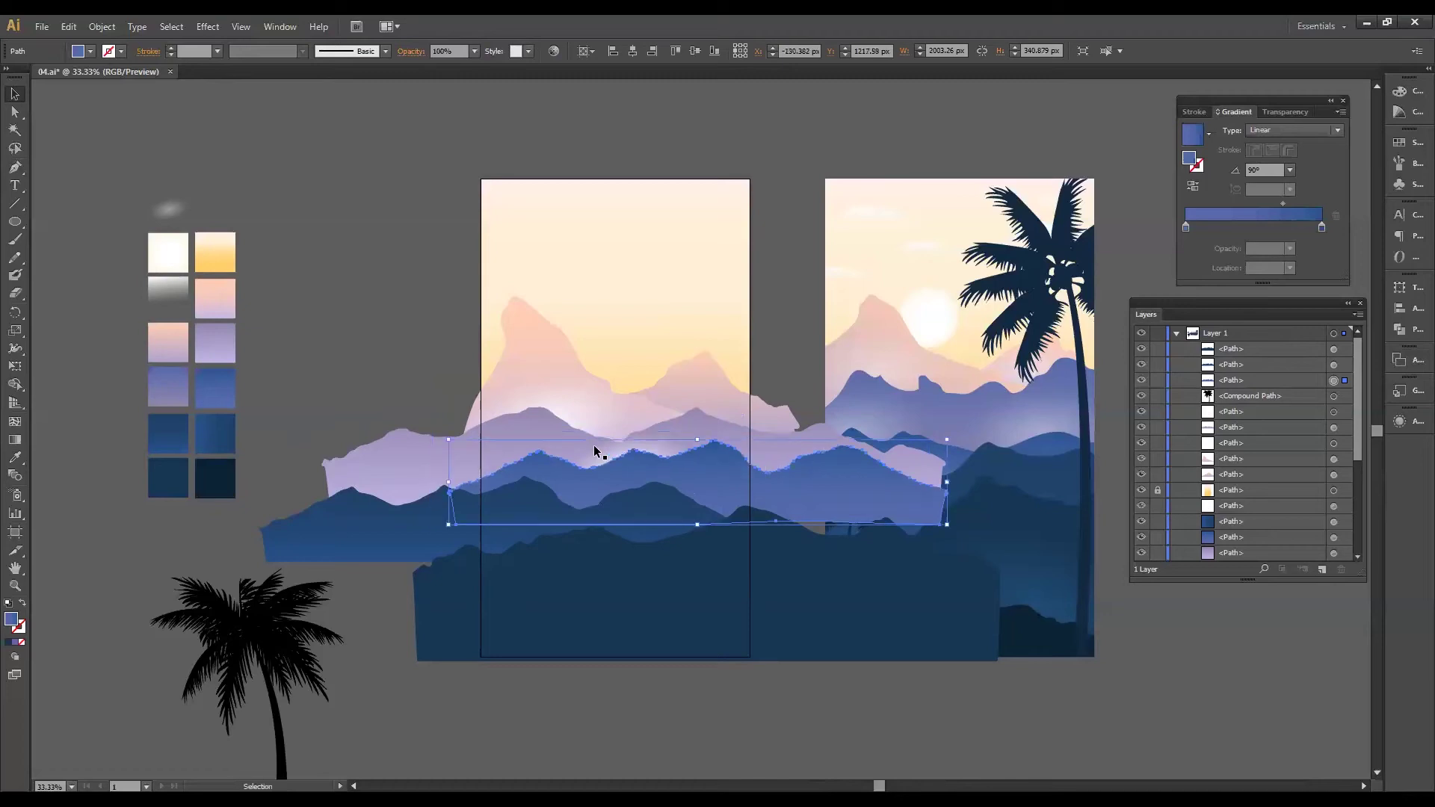
left_click(594, 449)
left_click_drag(569, 458, 514, 451)
Step: Shift the large glow behind the lavender ridge to the right, reduce it to about 783 x 380 px and tilt it clockwise
left_click_drag(585, 404, 644, 411)
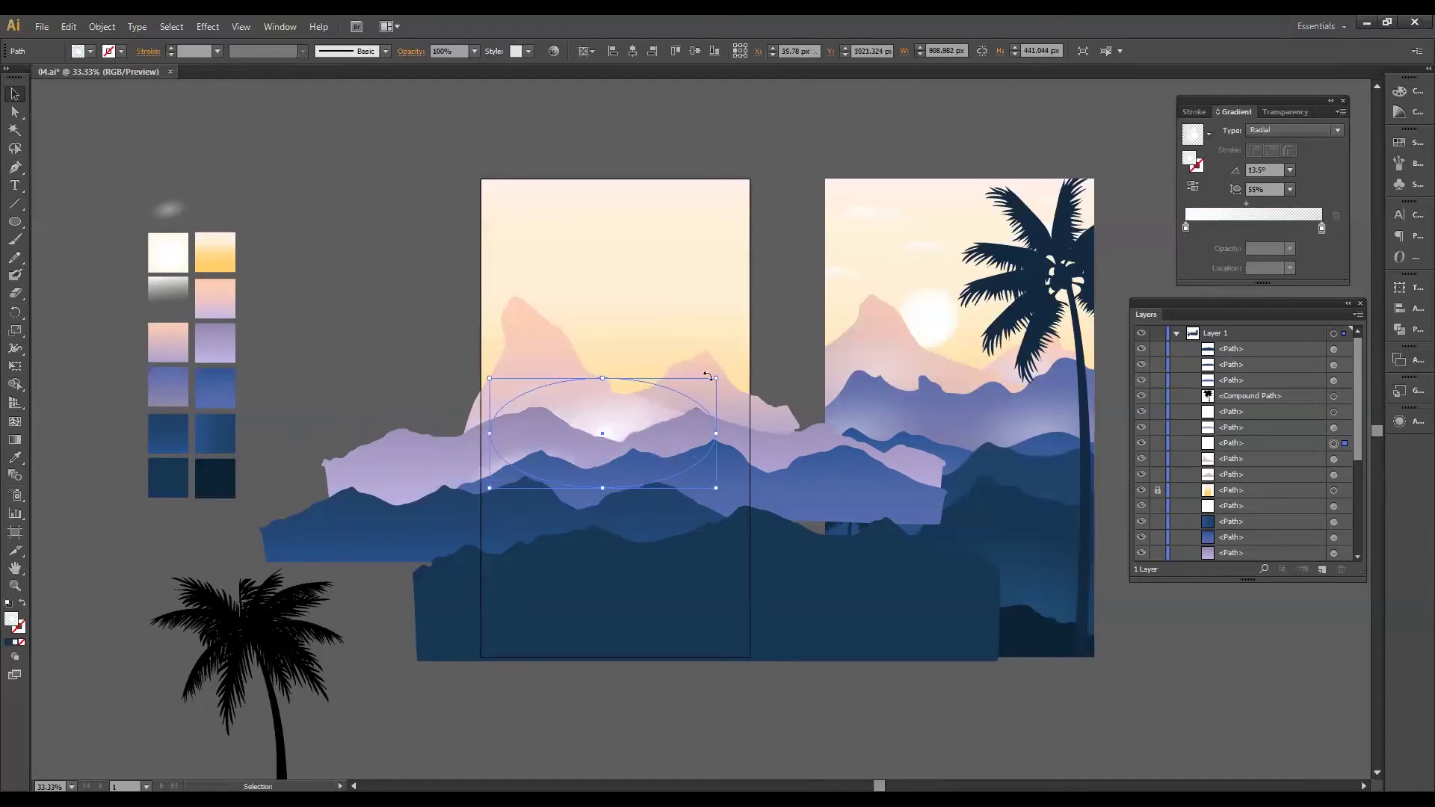
left_click_drag(707, 375, 605, 403)
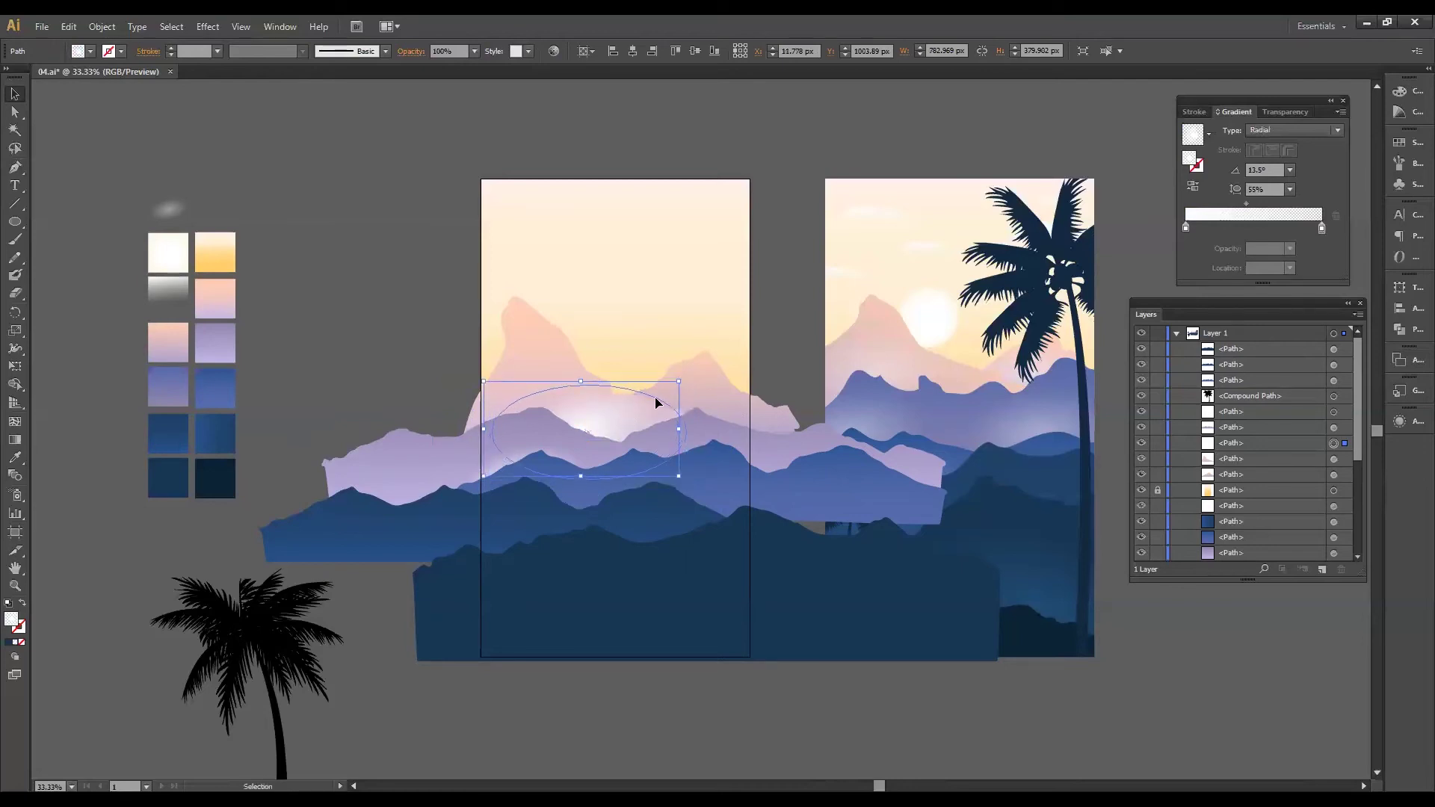
left_click_drag(689, 377, 716, 409)
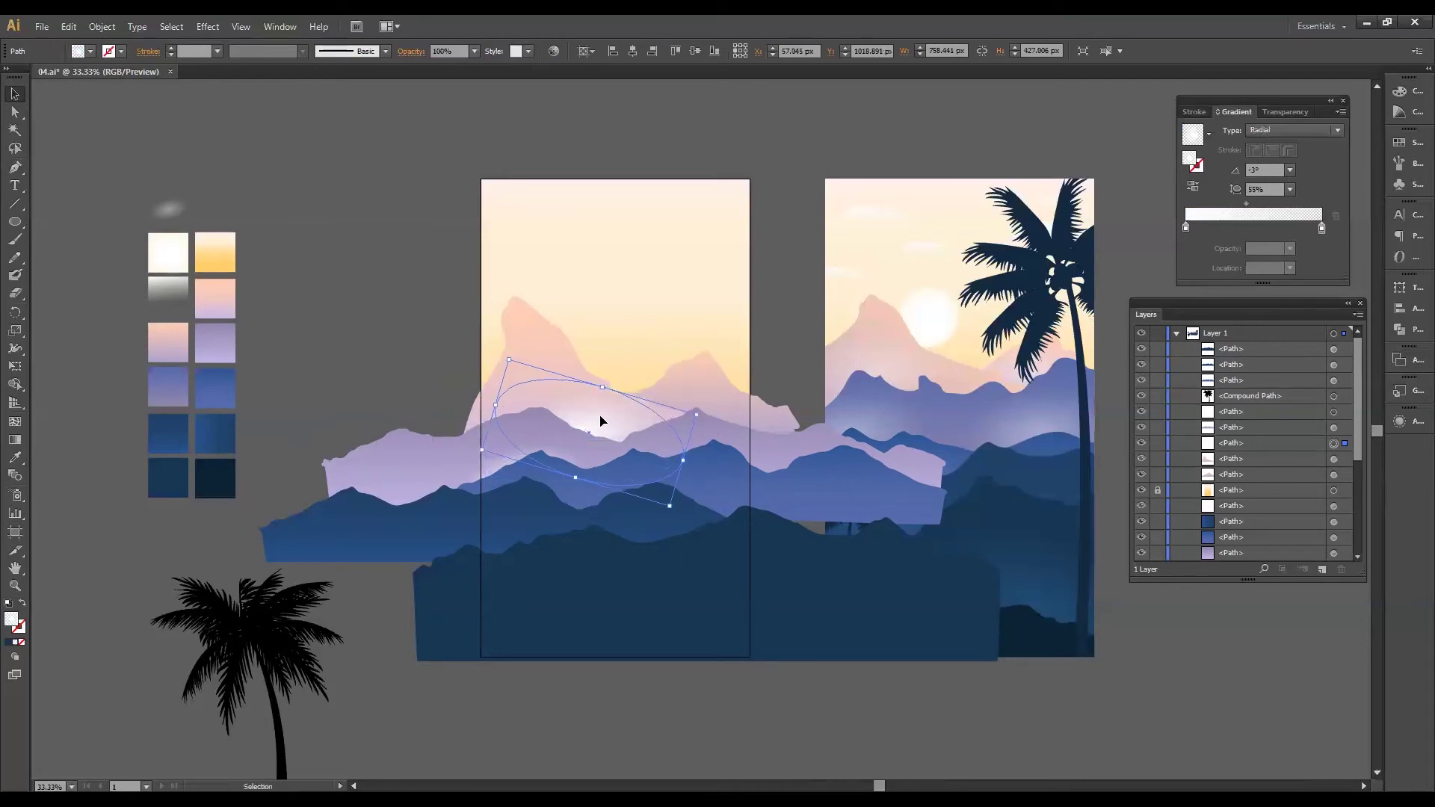
Step: Duplicate the small glow down and to the right, and stack the copy between the blue-violet and medium-blue ridges
left_click(494, 469)
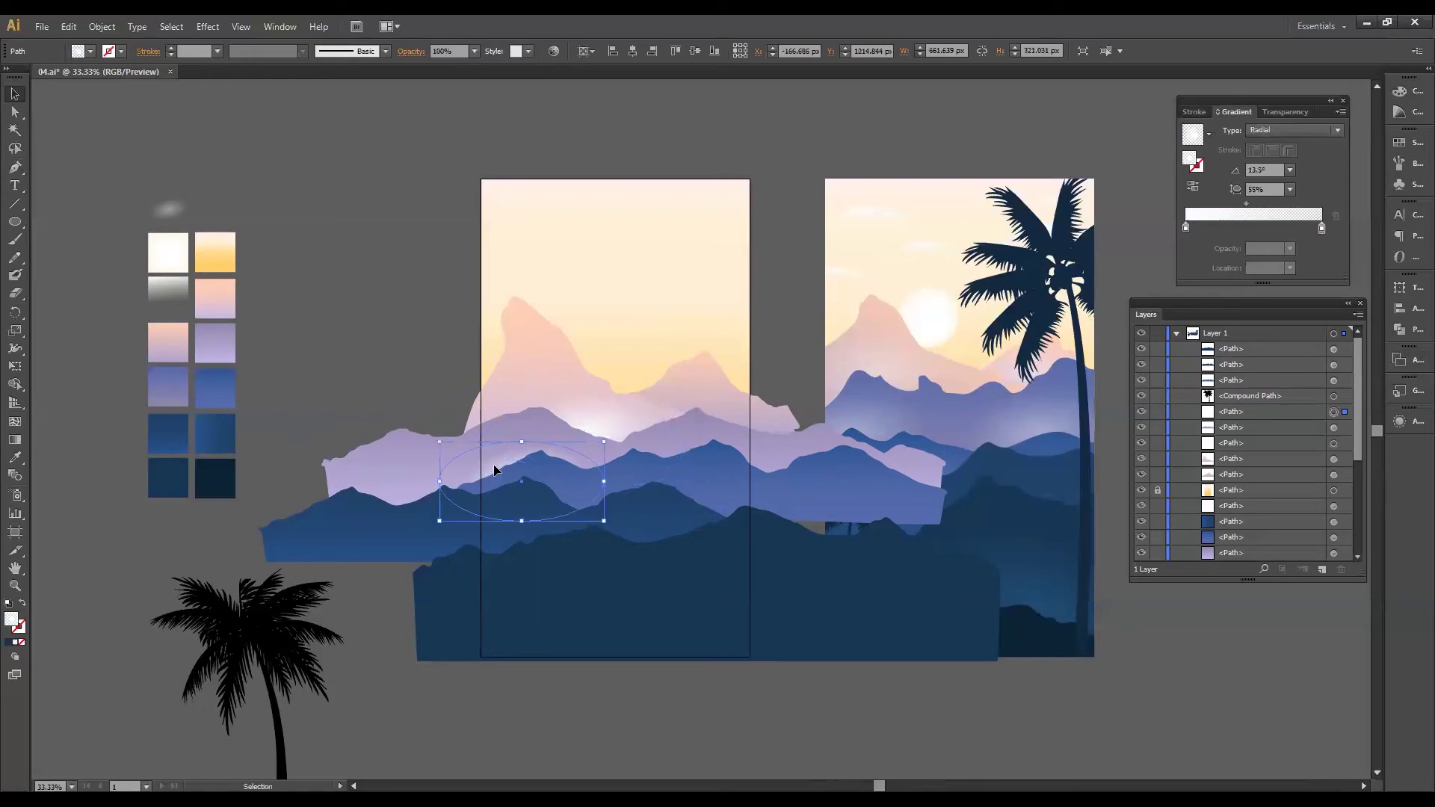
left_click_drag(494, 463, 552, 493)
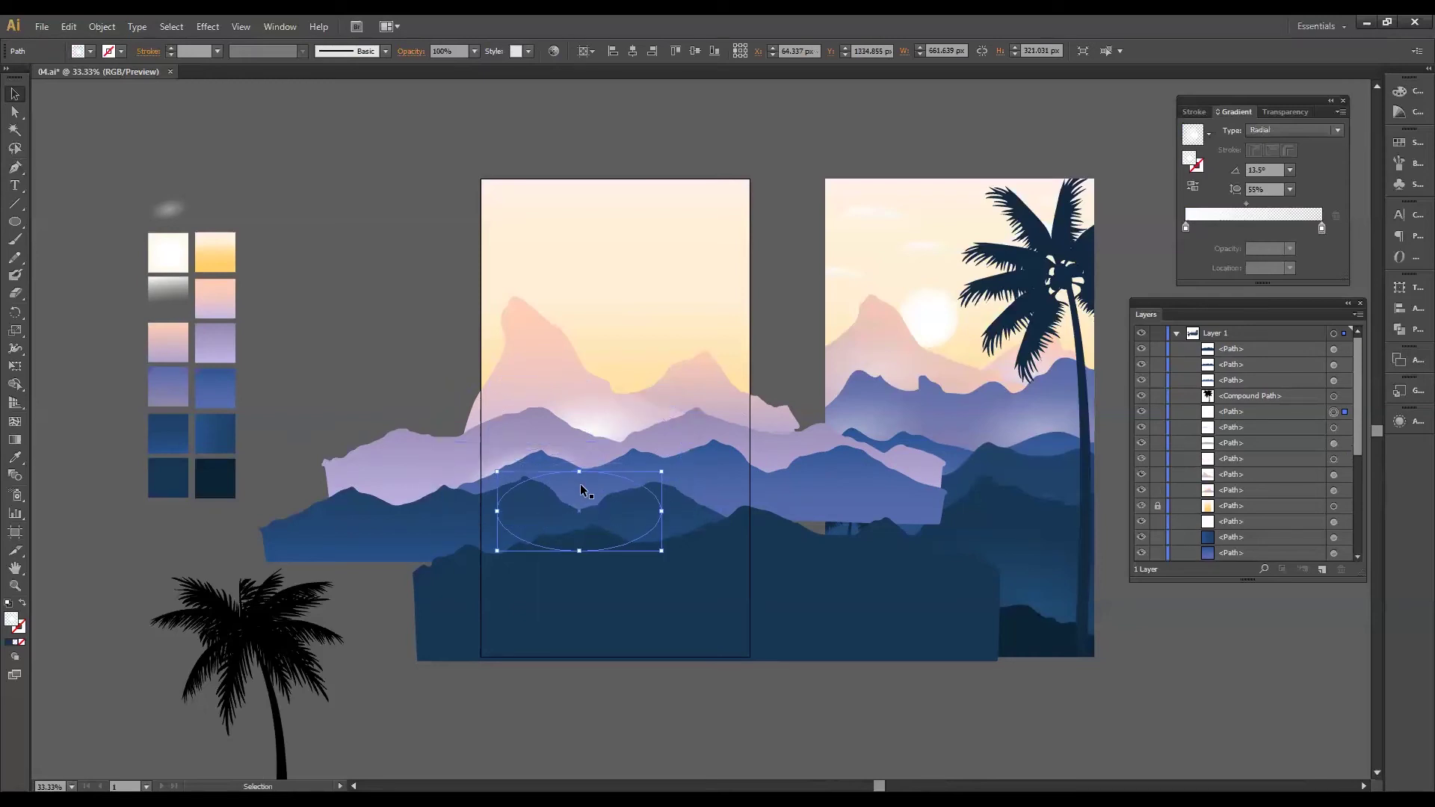
key("ctrl+]")
key("ctrl+]")
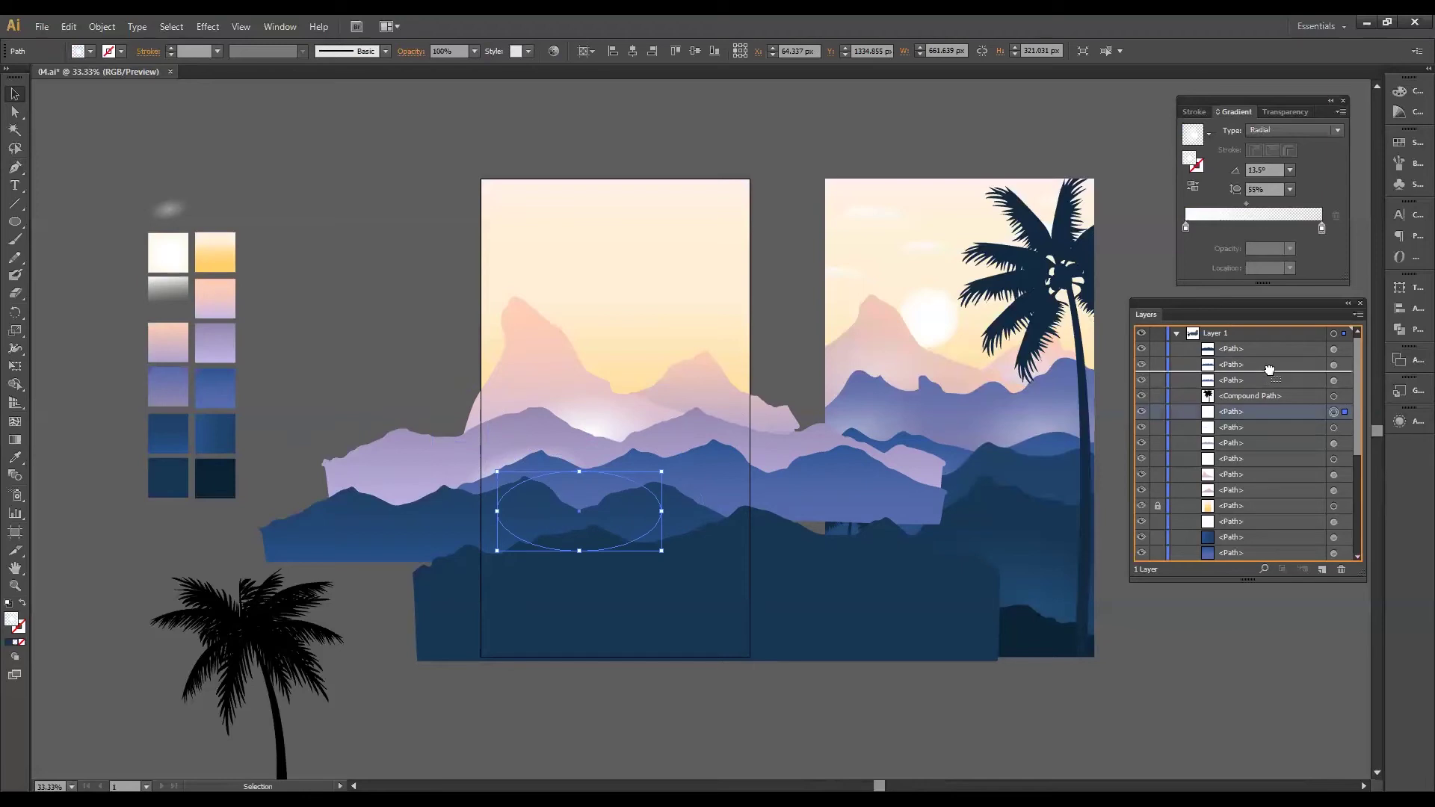
Step: Set the glow over the blue-violet ridge to 40% opacity and stretch it to about 1114 x 352 px with a slight clockwise tilt
left_click(473, 51)
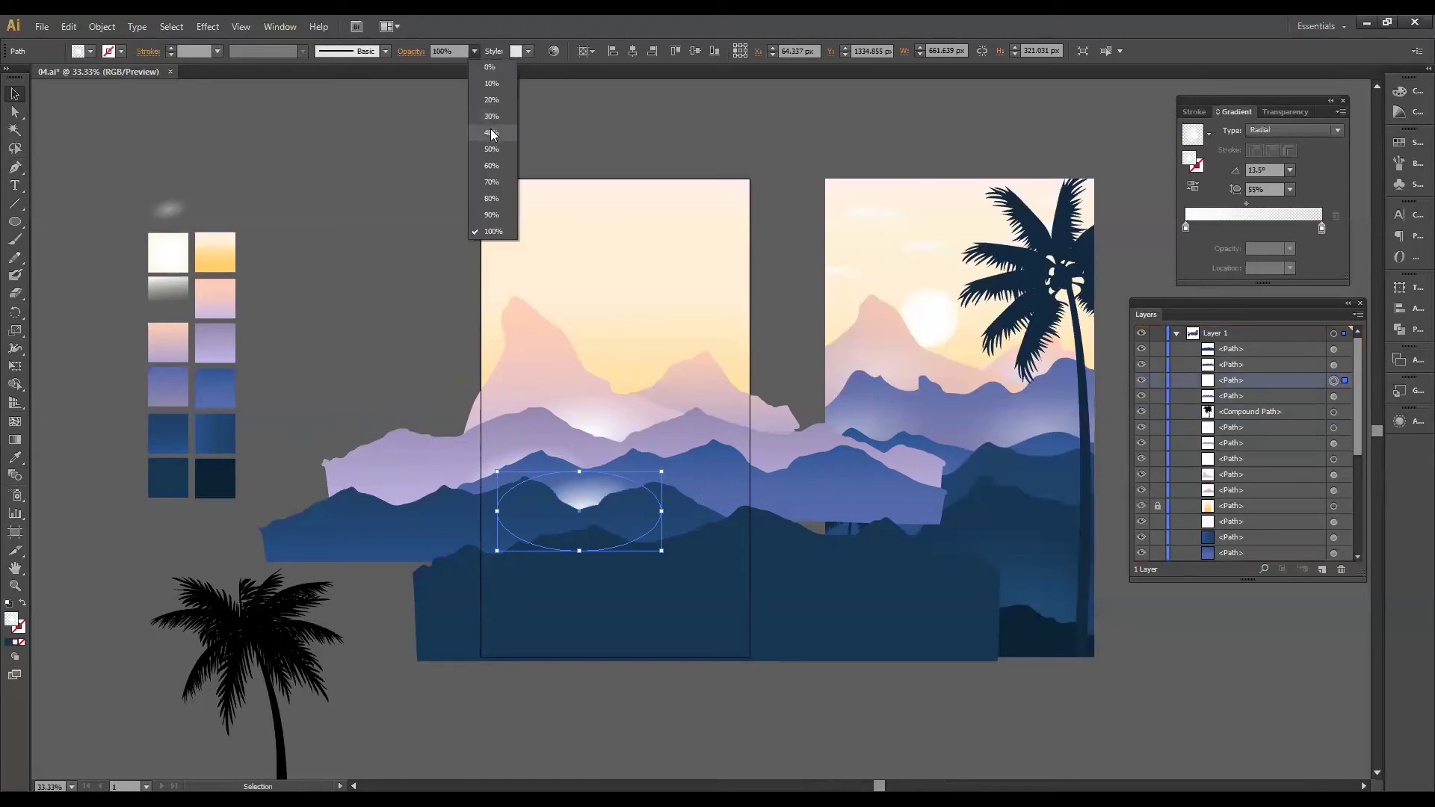
left_click(491, 133)
left_click_drag(664, 472, 710, 447)
left_click_drag(603, 447, 603, 488)
left_click(692, 499)
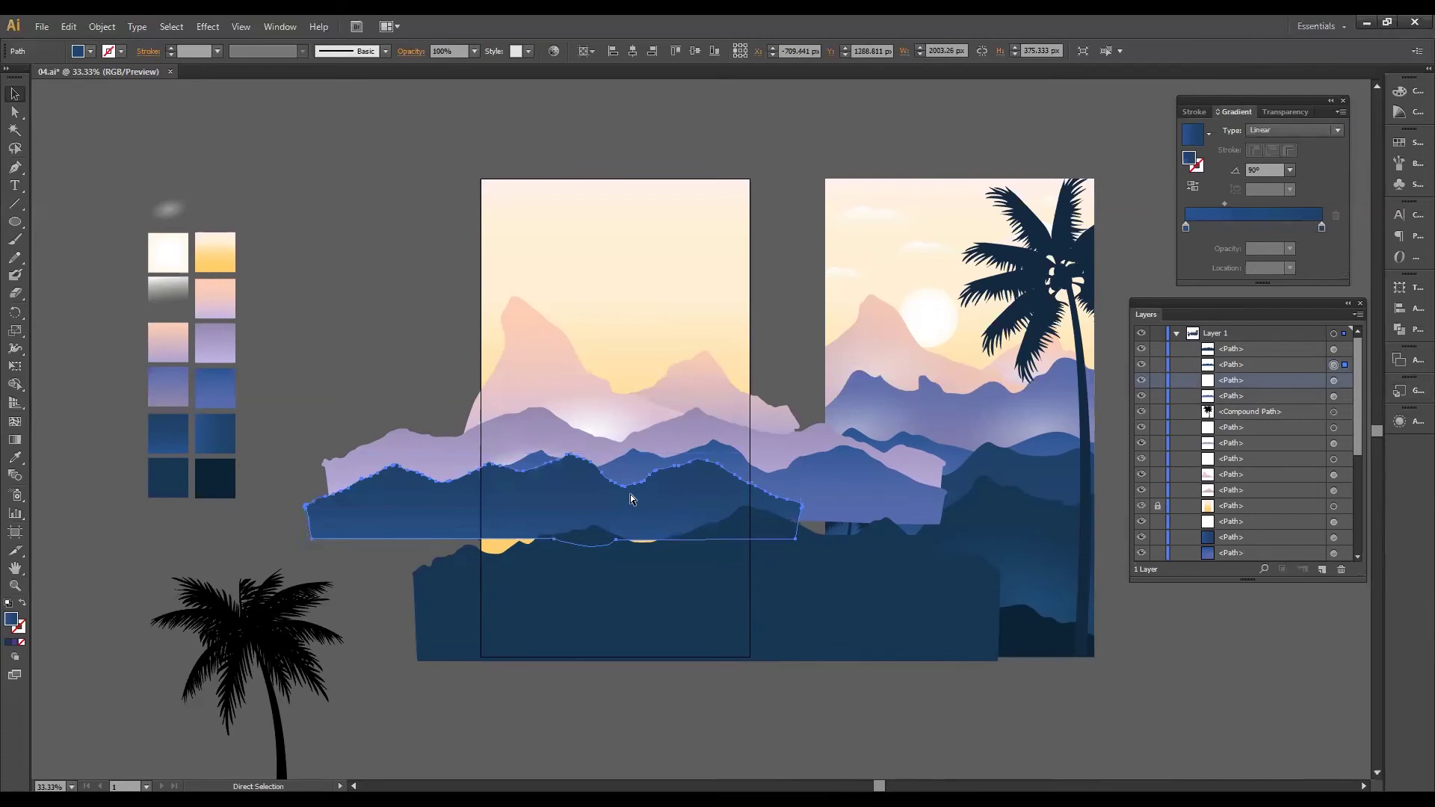
left_click(593, 488)
left_click_drag(593, 491, 658, 473)
left_click_drag(773, 466, 803, 476)
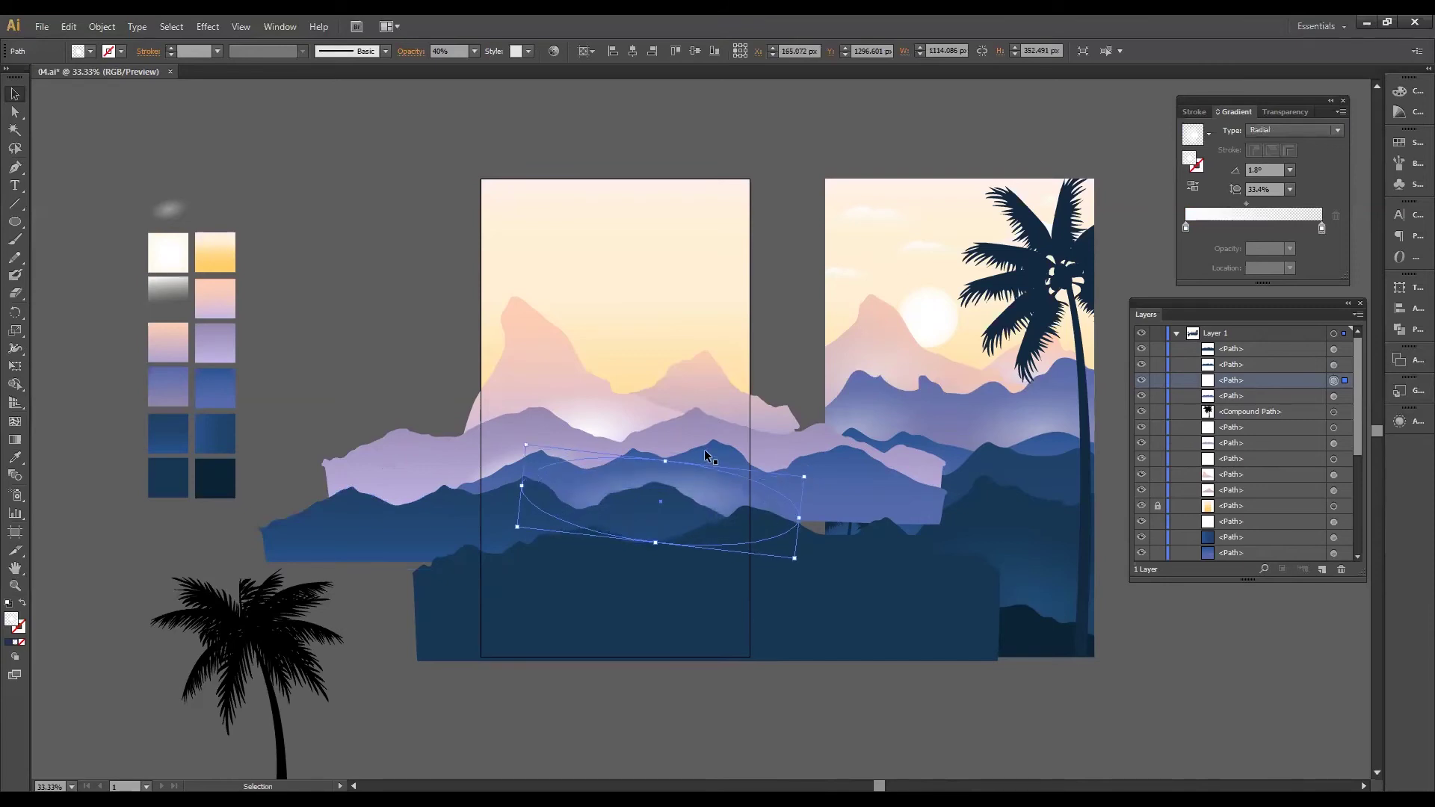
Step: Set the lavender ridge's glow to 40% opacity and enlarge it to about 989 px wide and 480 px tall
left_click(507, 457)
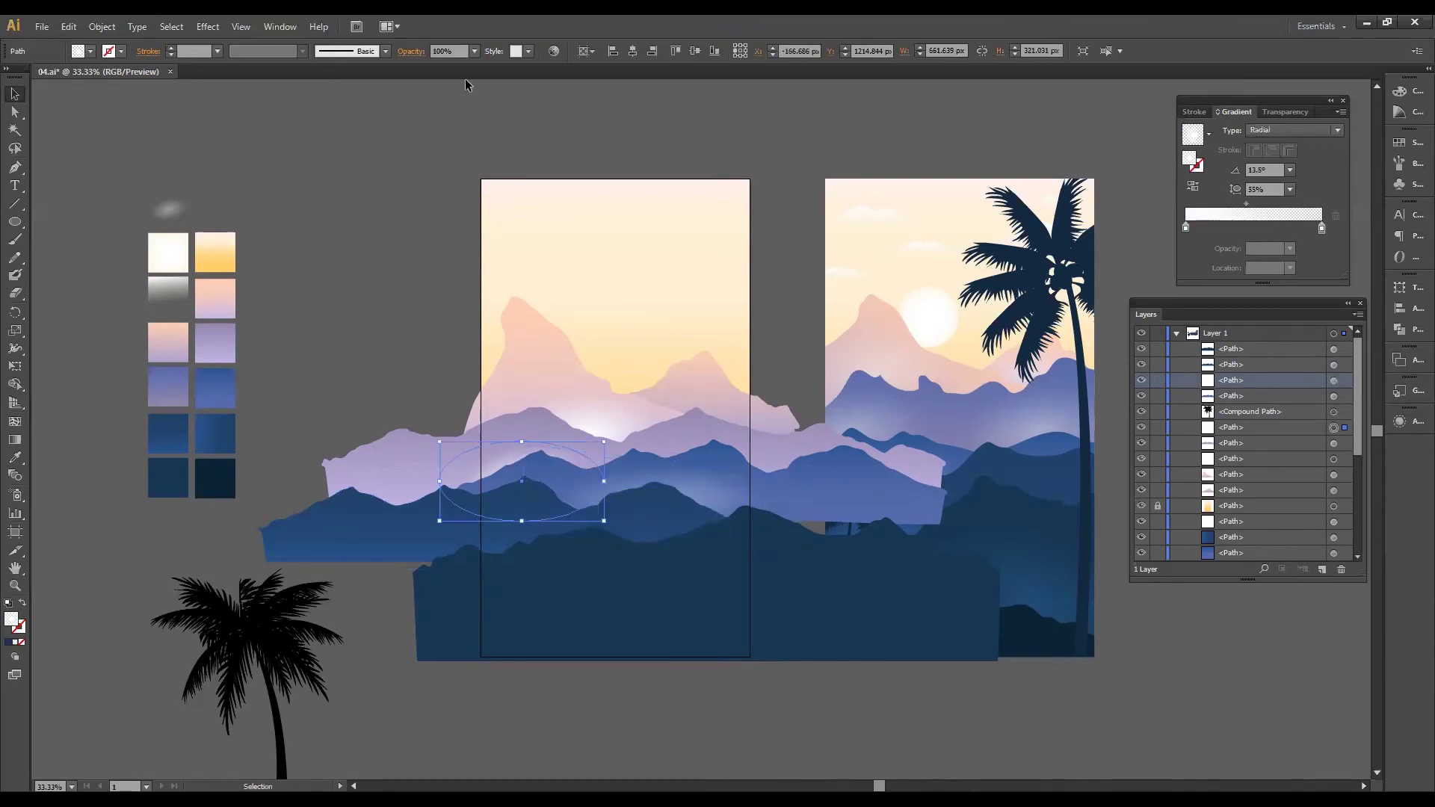
left_click(474, 51)
left_click(490, 138)
left_click_drag(606, 441, 641, 405)
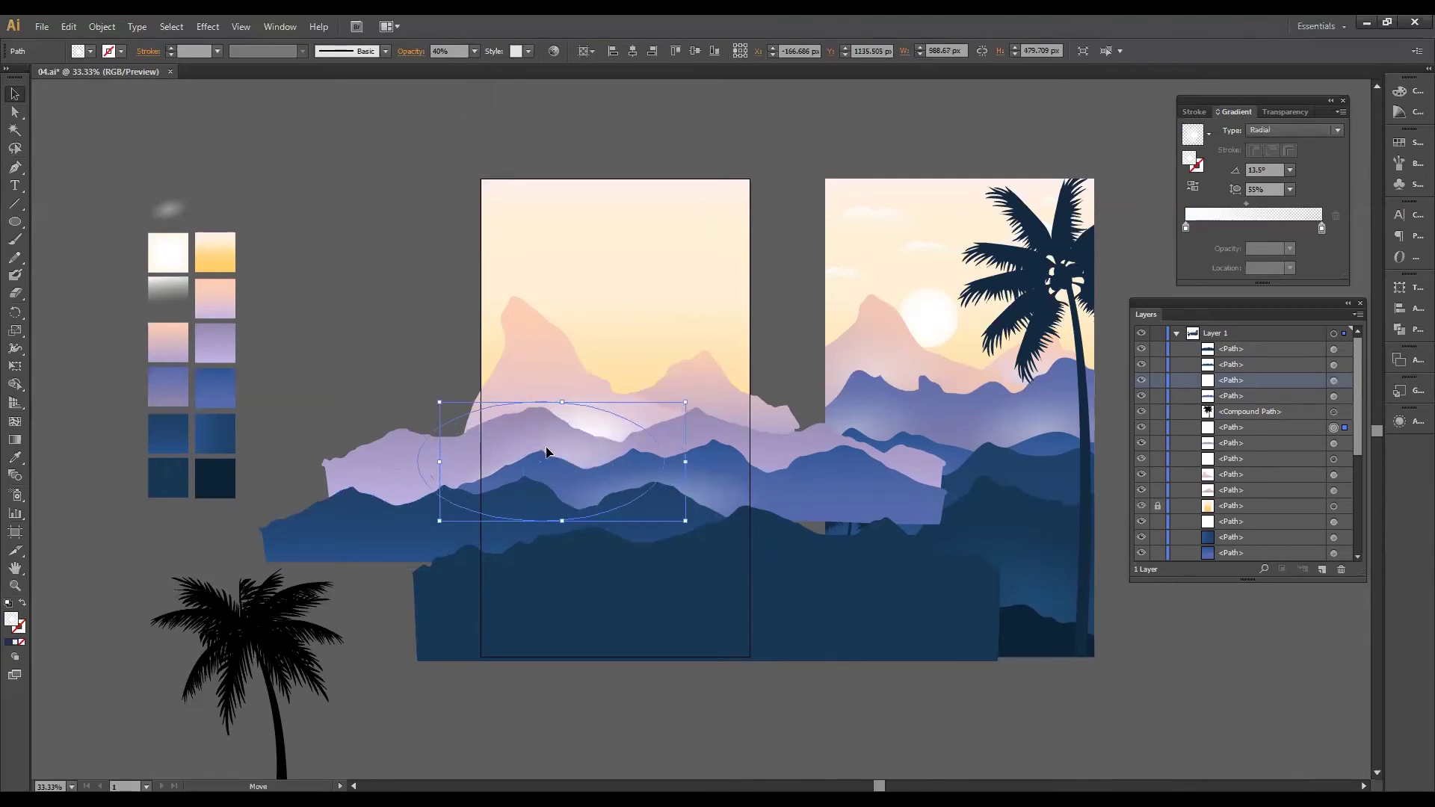
left_click_drag(518, 404, 517, 416)
Step: Set the tilted glow behind the lavender ridge to 40% opacity, enlarge it to about 912 x 513 px and shift it up and left
left_click(583, 401)
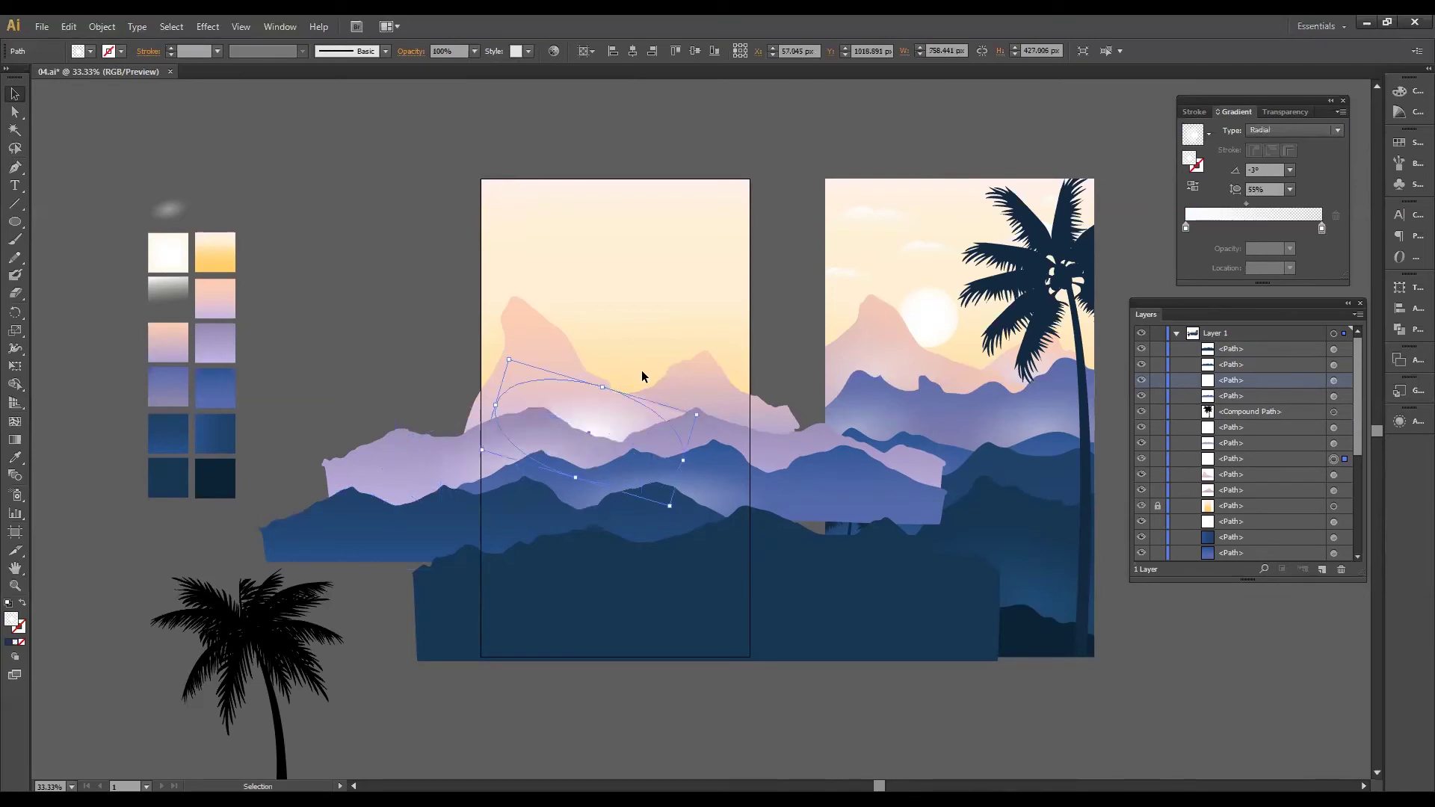
left_click(474, 51)
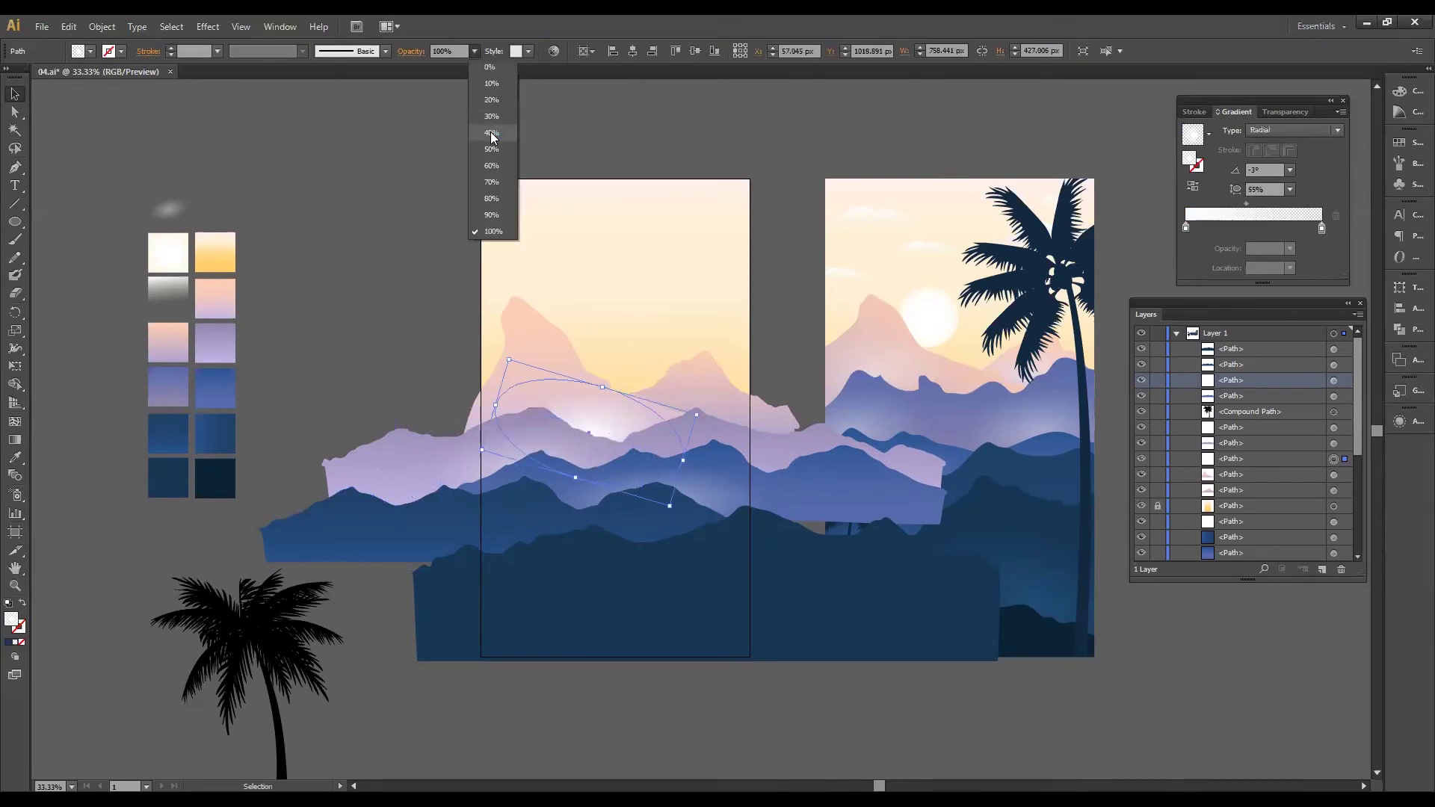
left_click(493, 138)
left_click(461, 106)
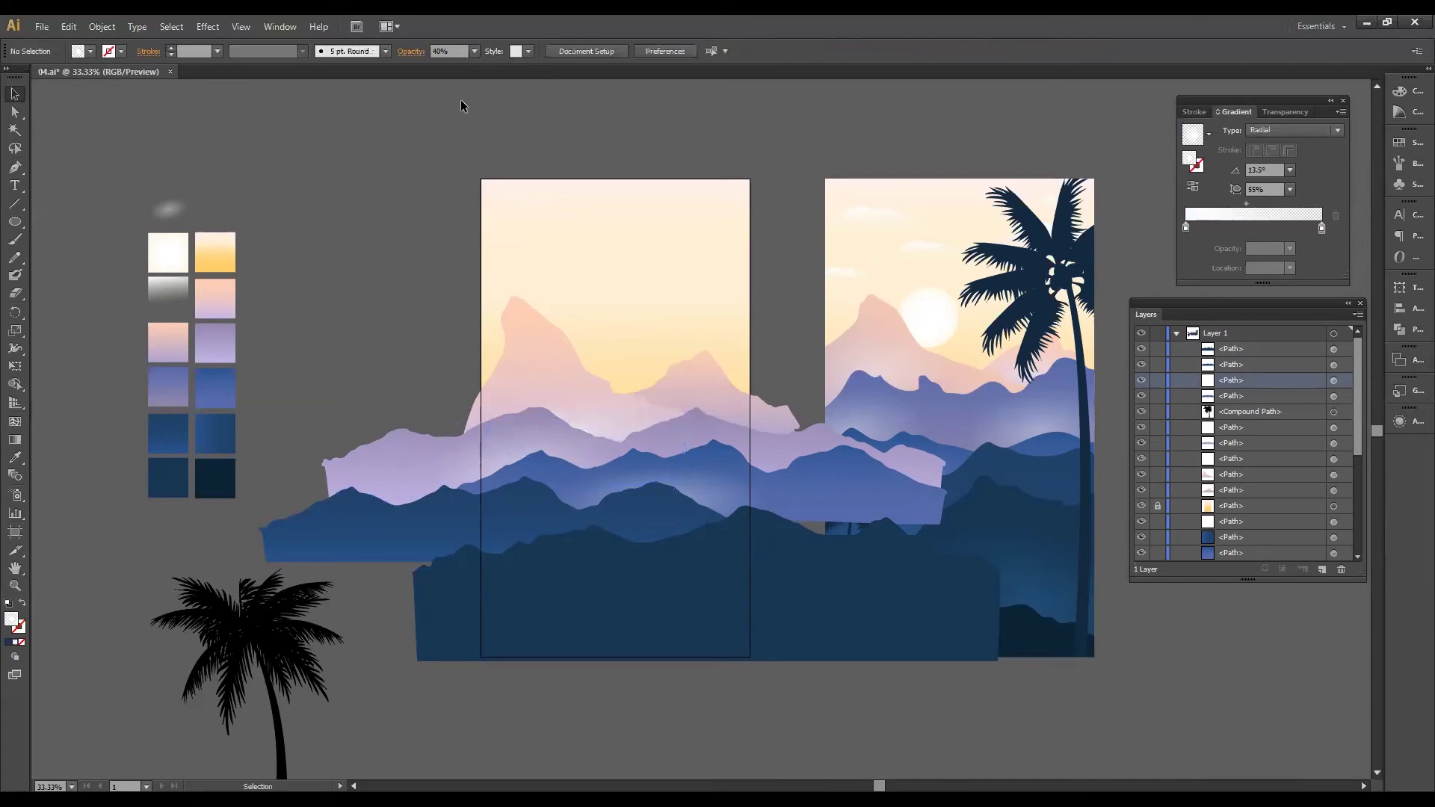
left_click(411, 53)
left_click(639, 415)
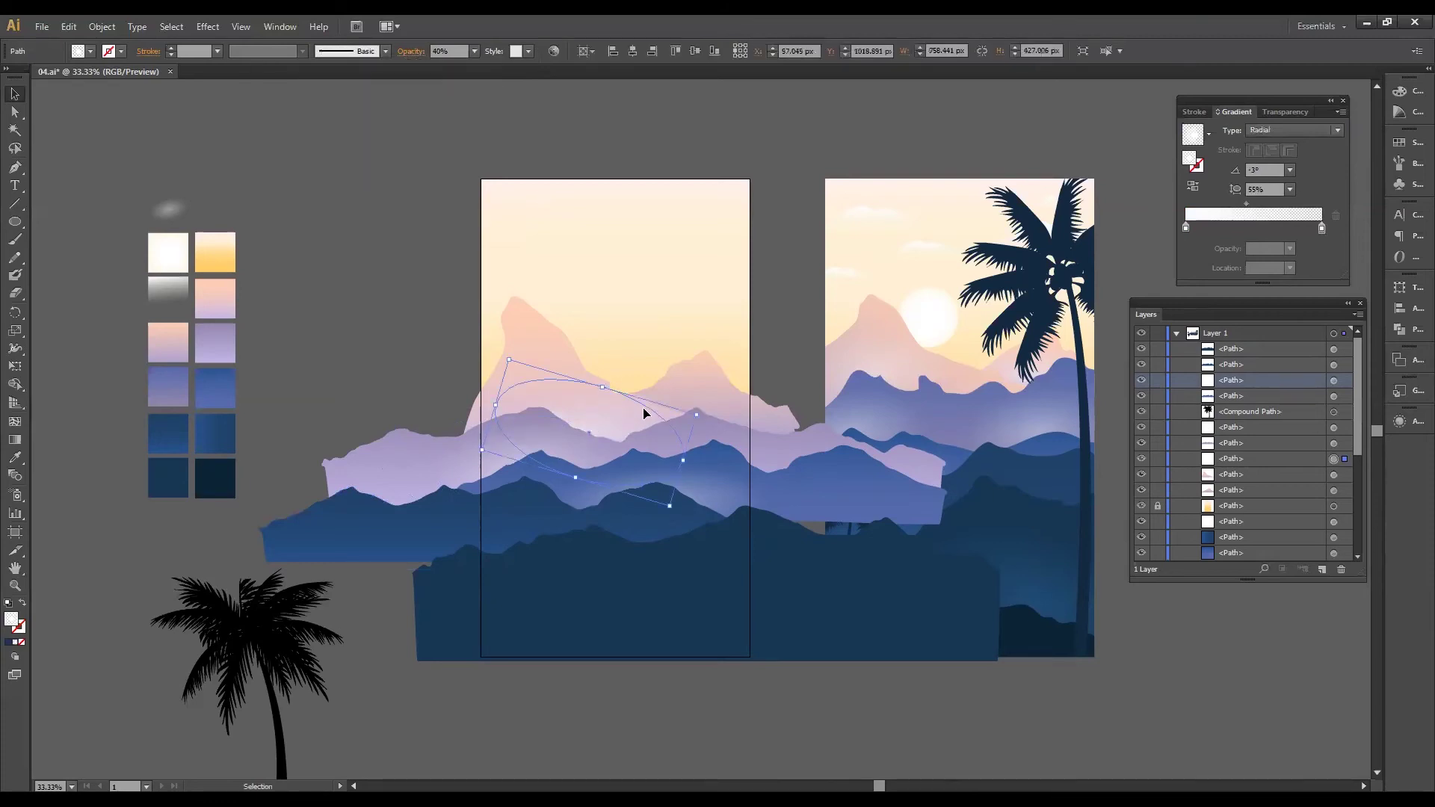
left_click_drag(725, 405, 725, 404)
left_click_drag(607, 416, 591, 371)
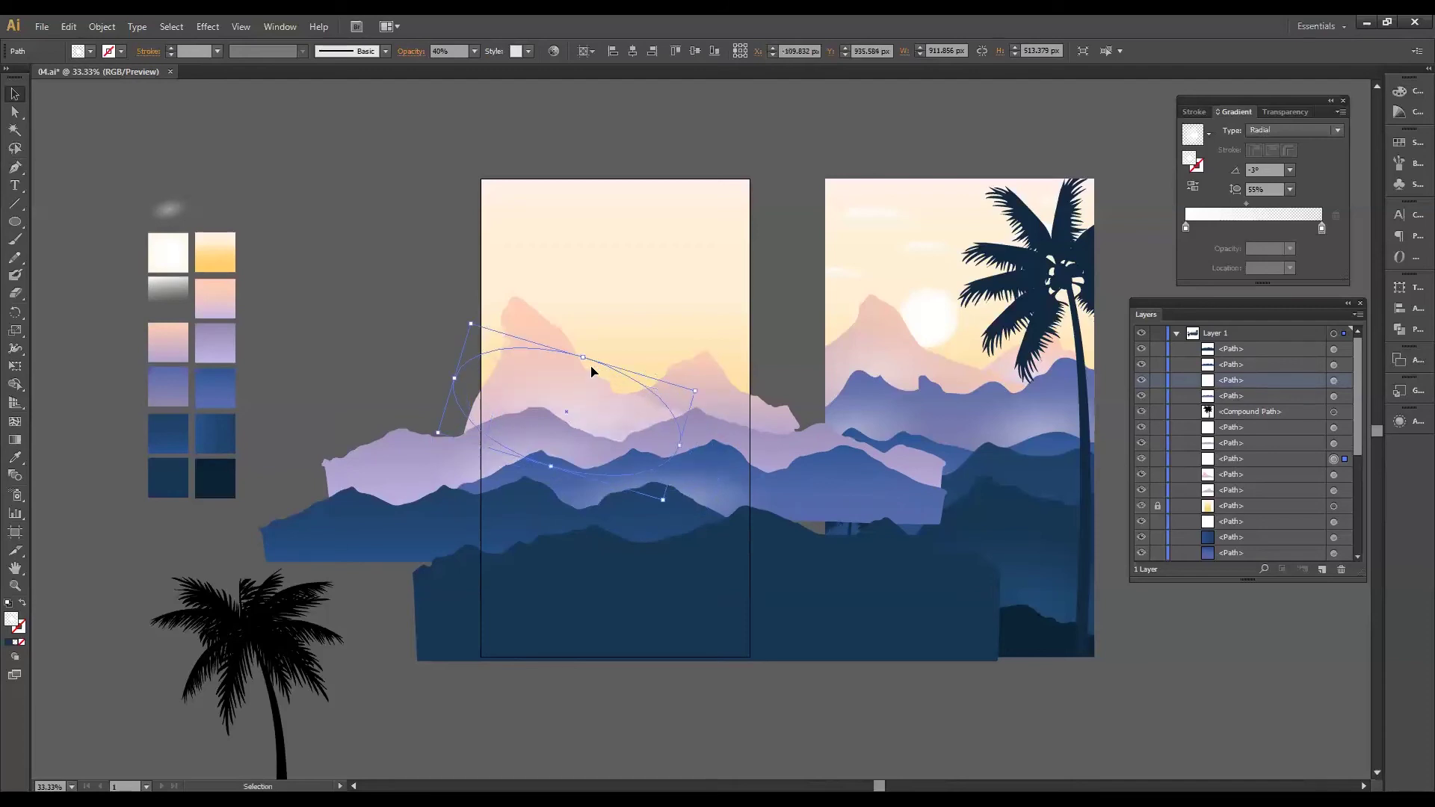
Step: Apply the Soft Light blending mode to the three mist glows together
left_click(541, 458, "shift")
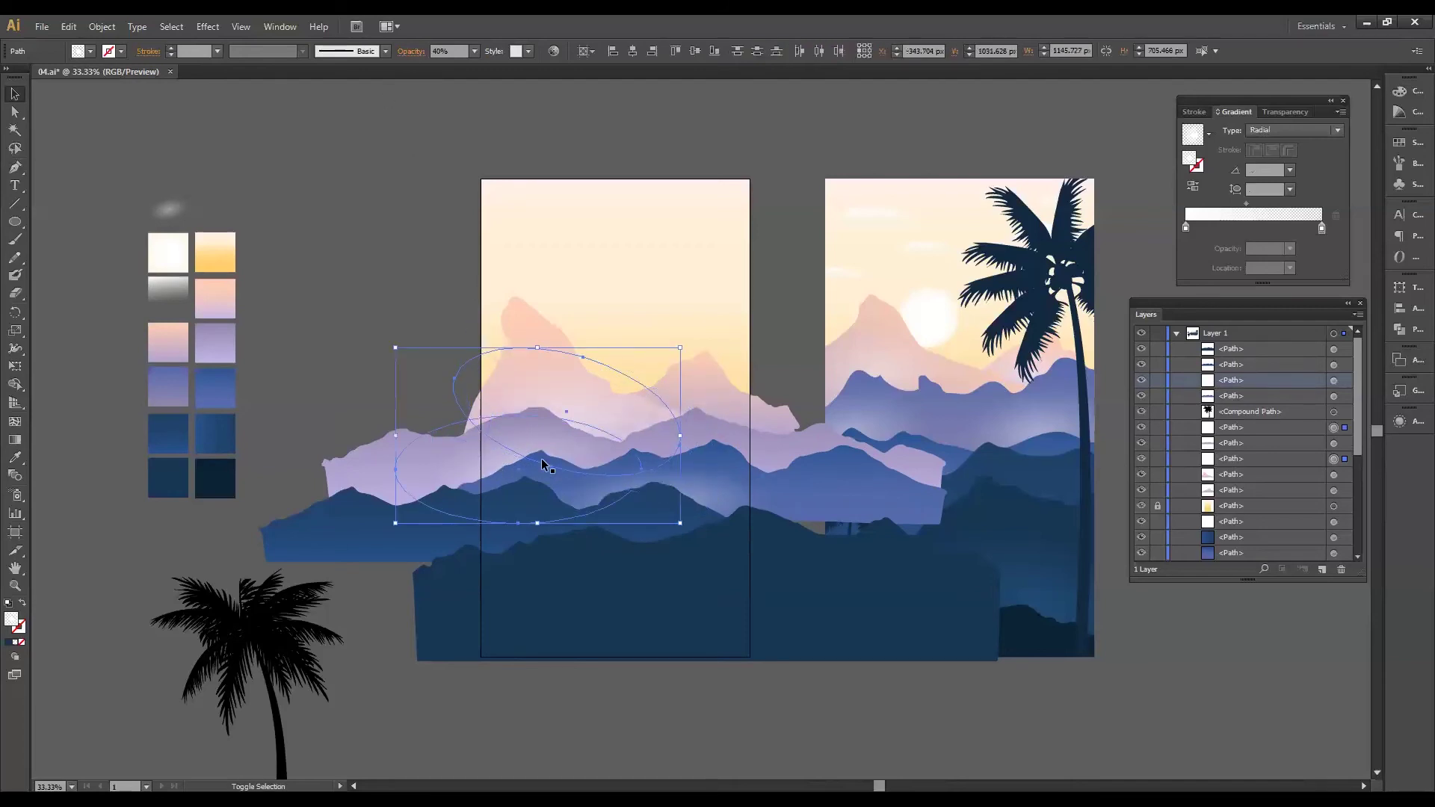
left_click(697, 496, "shift")
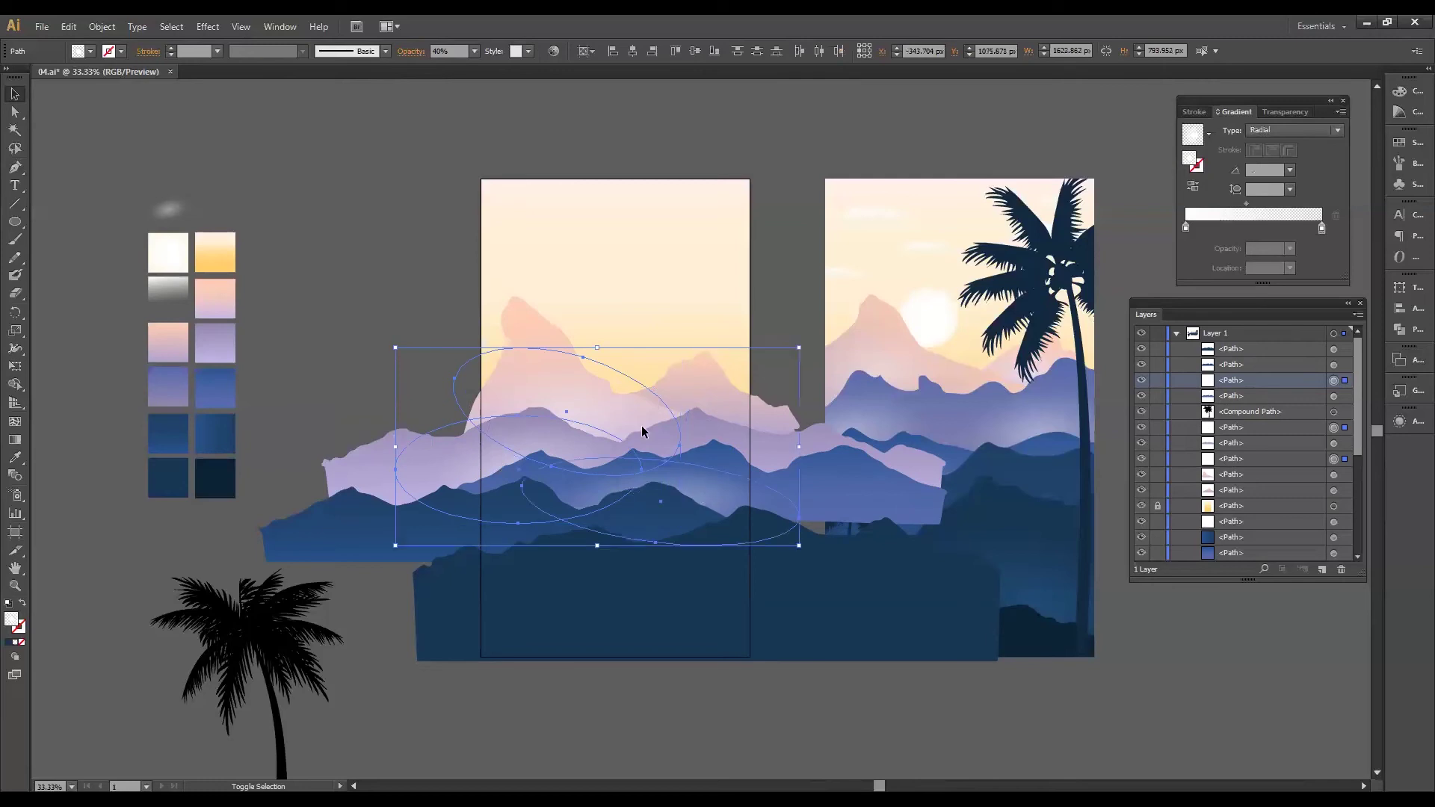
left_click(408, 52)
left_click(311, 75)
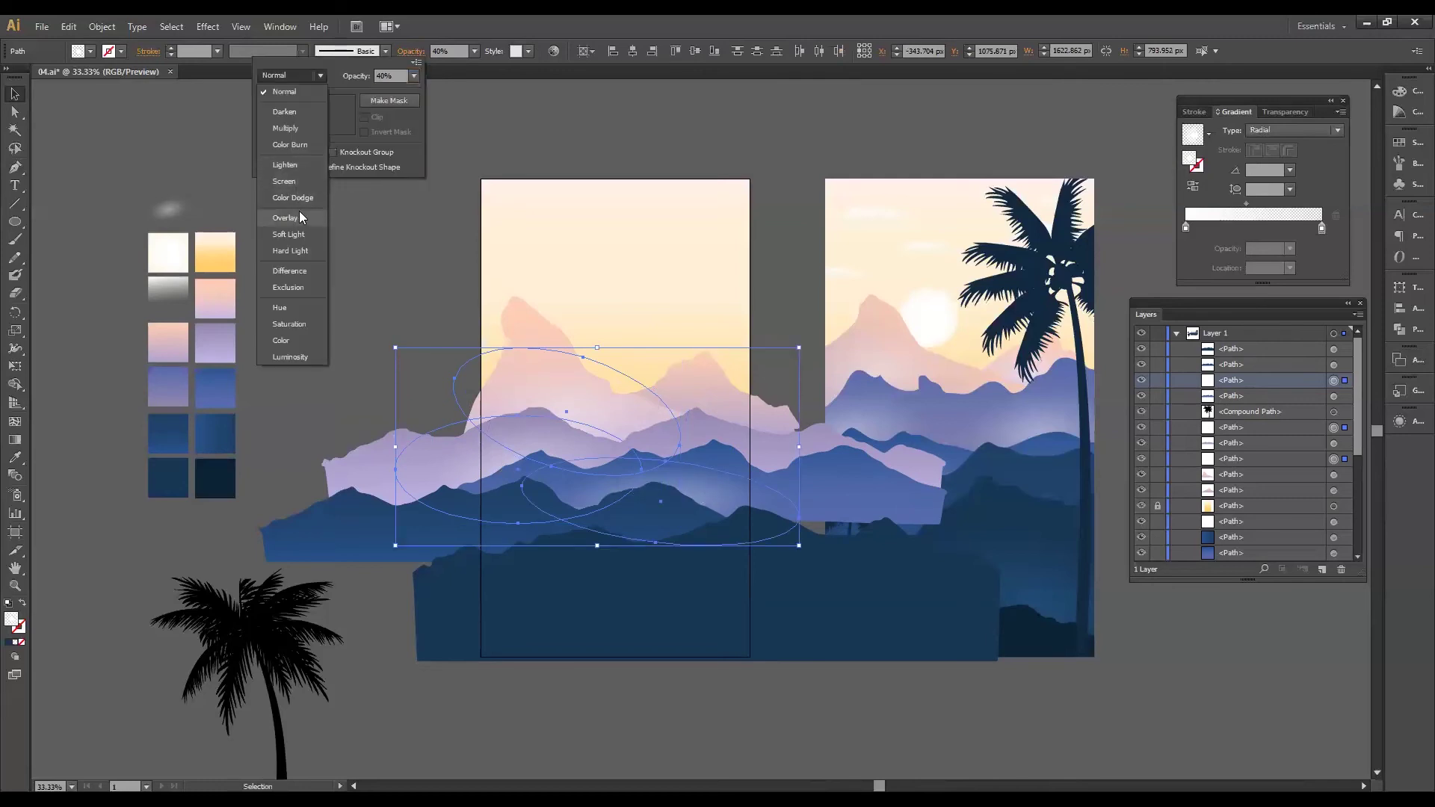
left_click(300, 216)
left_click(302, 236)
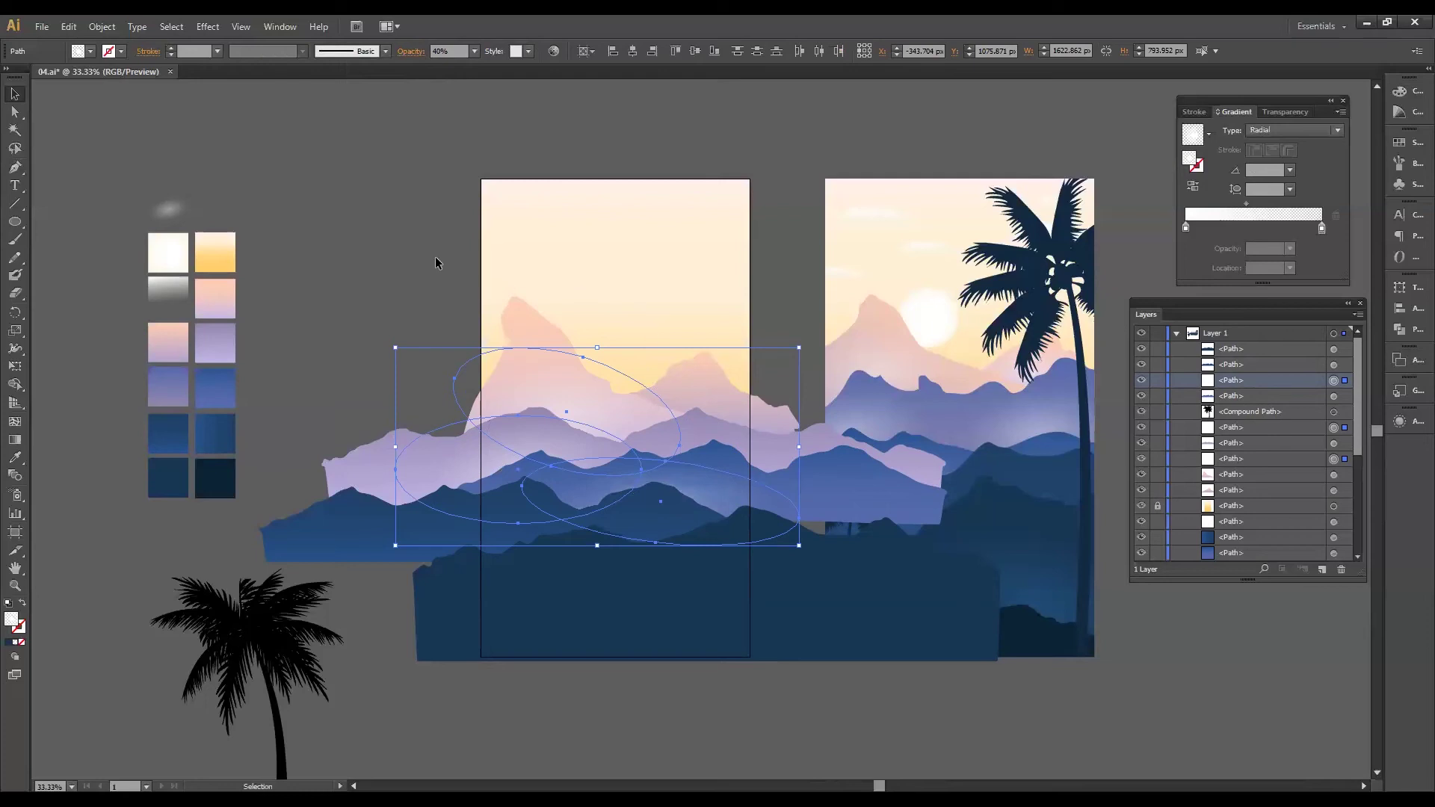
left_click(435, 257)
Step: Duplicate the tilted glow onto the right peach mountain, stack the copy lower and reduce it to about 721 x 406 px
left_click_drag(608, 415, 732, 414)
left_click_drag(1273, 459, 1271, 498)
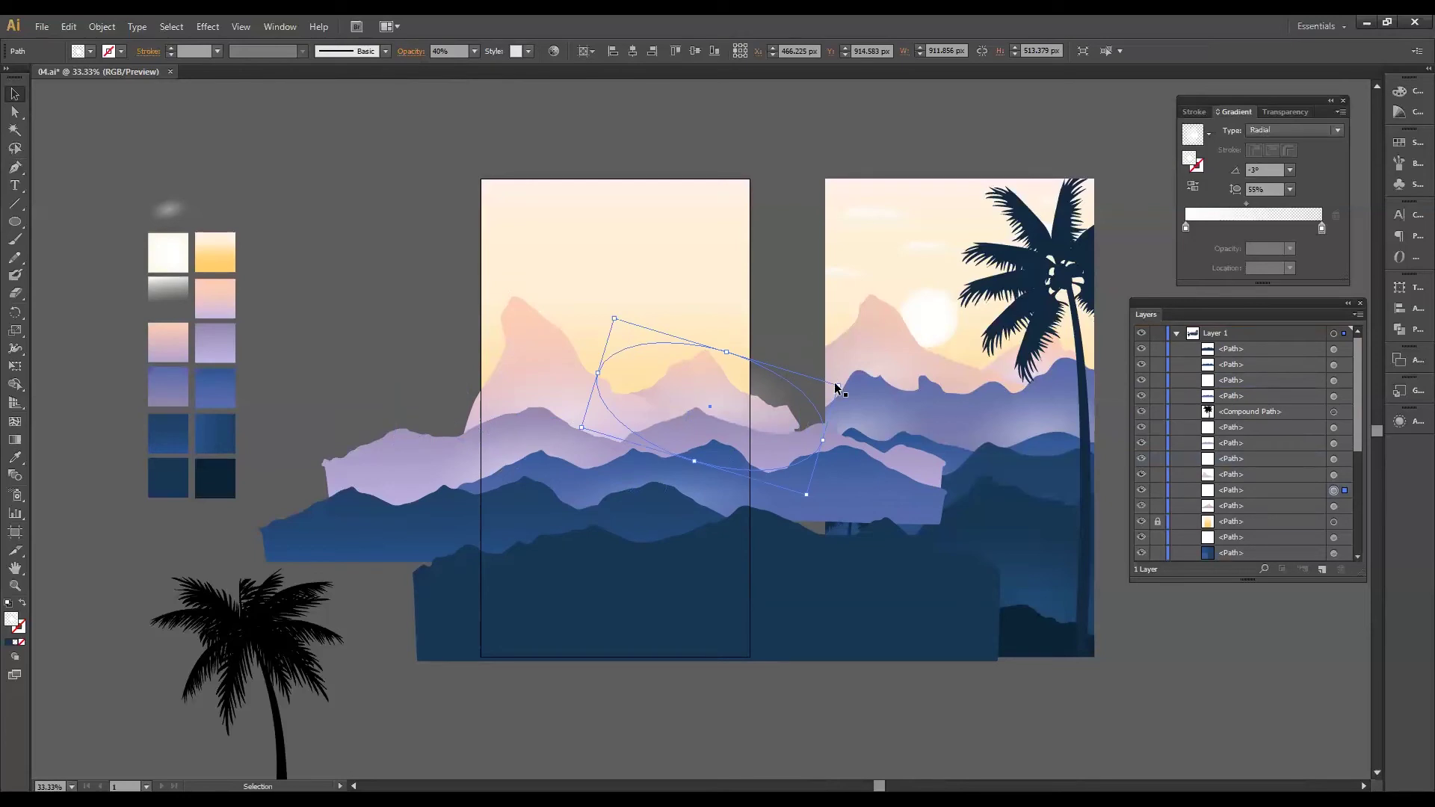
mouse_move(835, 386)
left_mouse_down()
mouse_move(800, 385)
mouse_move(811, 389)
left_mouse_up()
mouse_move(720, 404)
left_mouse_down()
mouse_move(692, 402)
mouse_move(722, 404)
left_mouse_up()
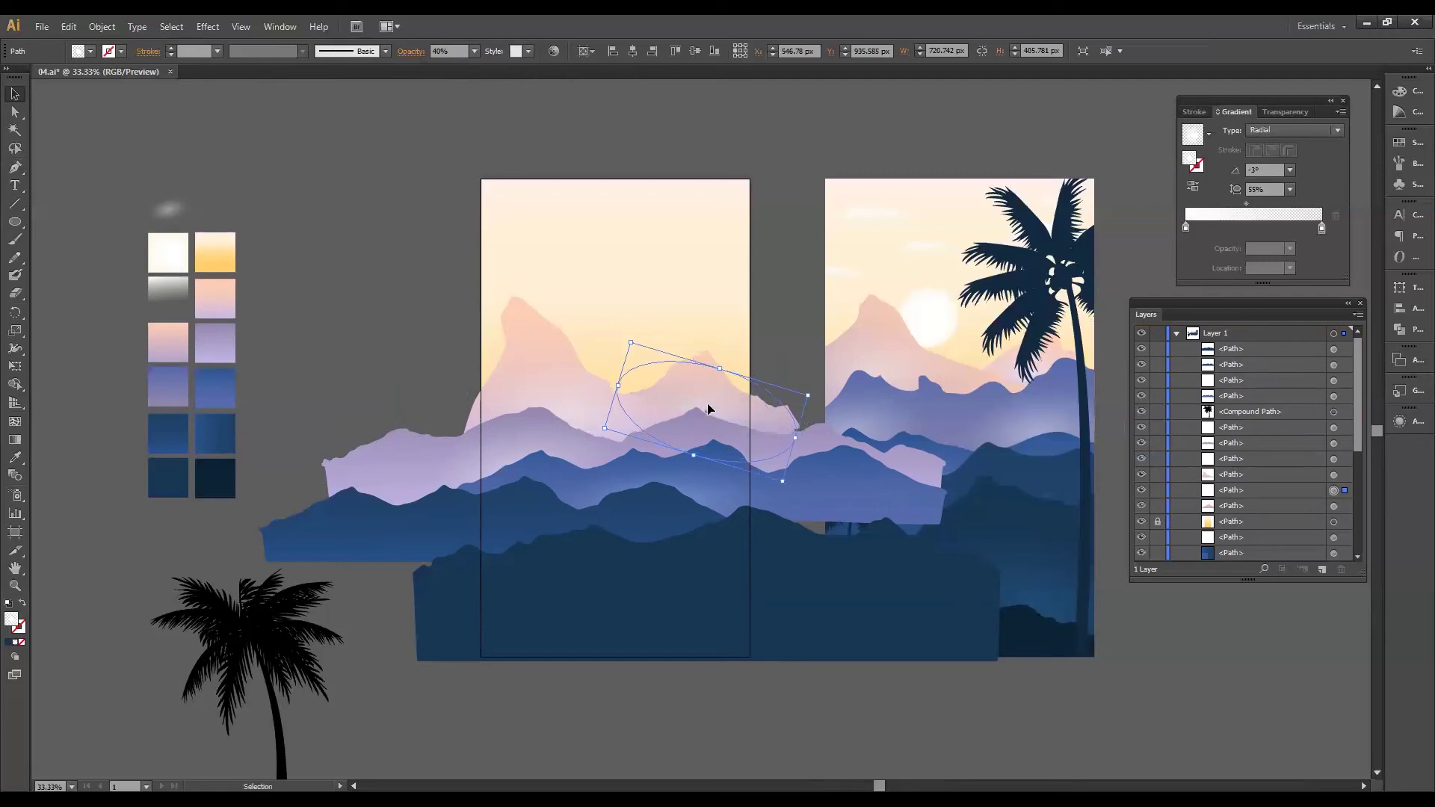
Step: Add copies of the wide glow between the medium-blue and front navy ridges, spread them across the ridge and delete the surplus one
left_click(587, 492)
left_click_drag(604, 491, 588, 526)
left_click_drag(1257, 380, 1258, 357)
left_click_drag(649, 529, 592, 576)
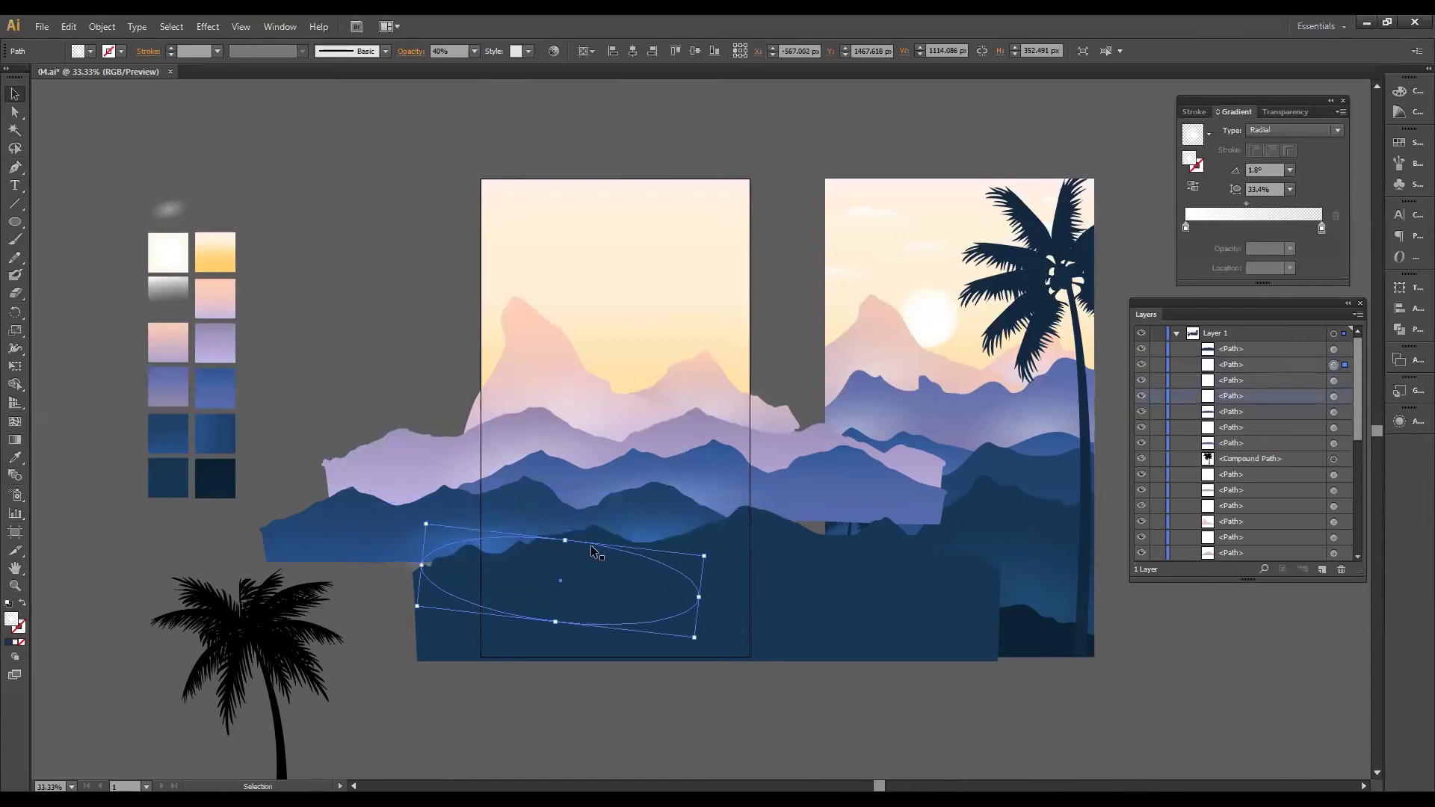
key("Delete")
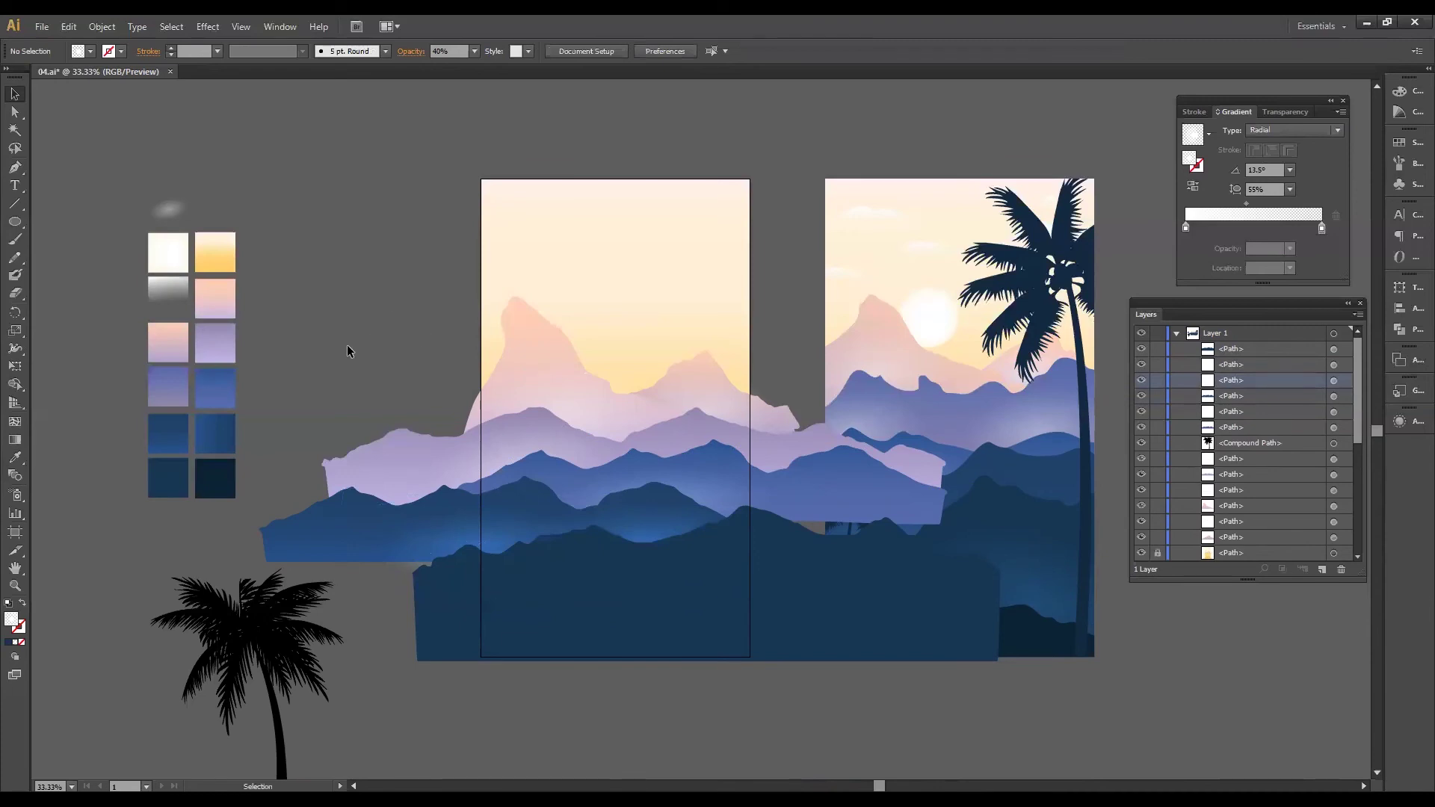
Step: Fill the black palm tree silhouette with the dark navy colour sampled from the swatches
left_click(261, 617)
key("i")
left_click(183, 477)
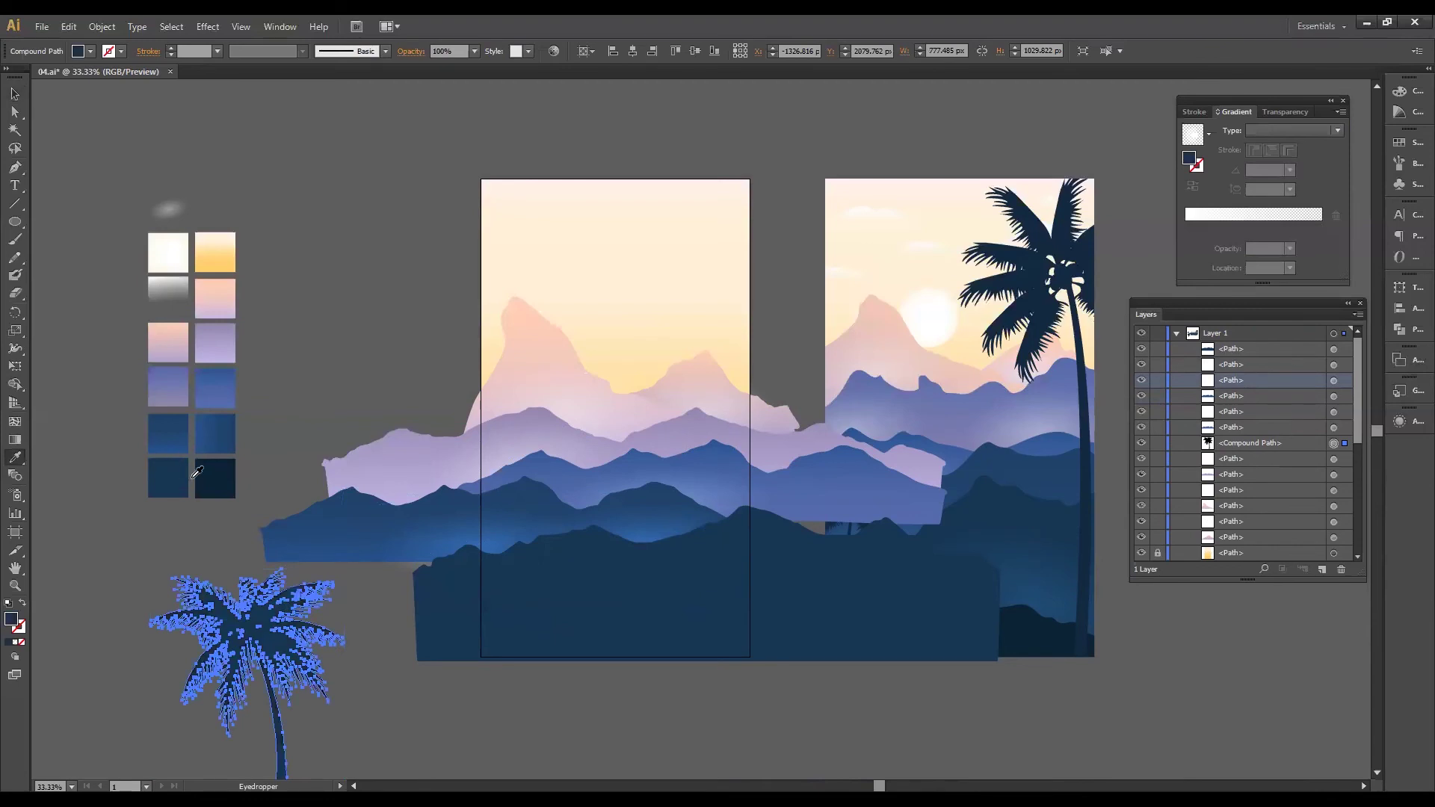
key("v")
Step: Move the palm to the artboard's upper right, stack it above all ridges and enlarge it to about 879 x 1165 px
left_click_drag(294, 606, 696, 416)
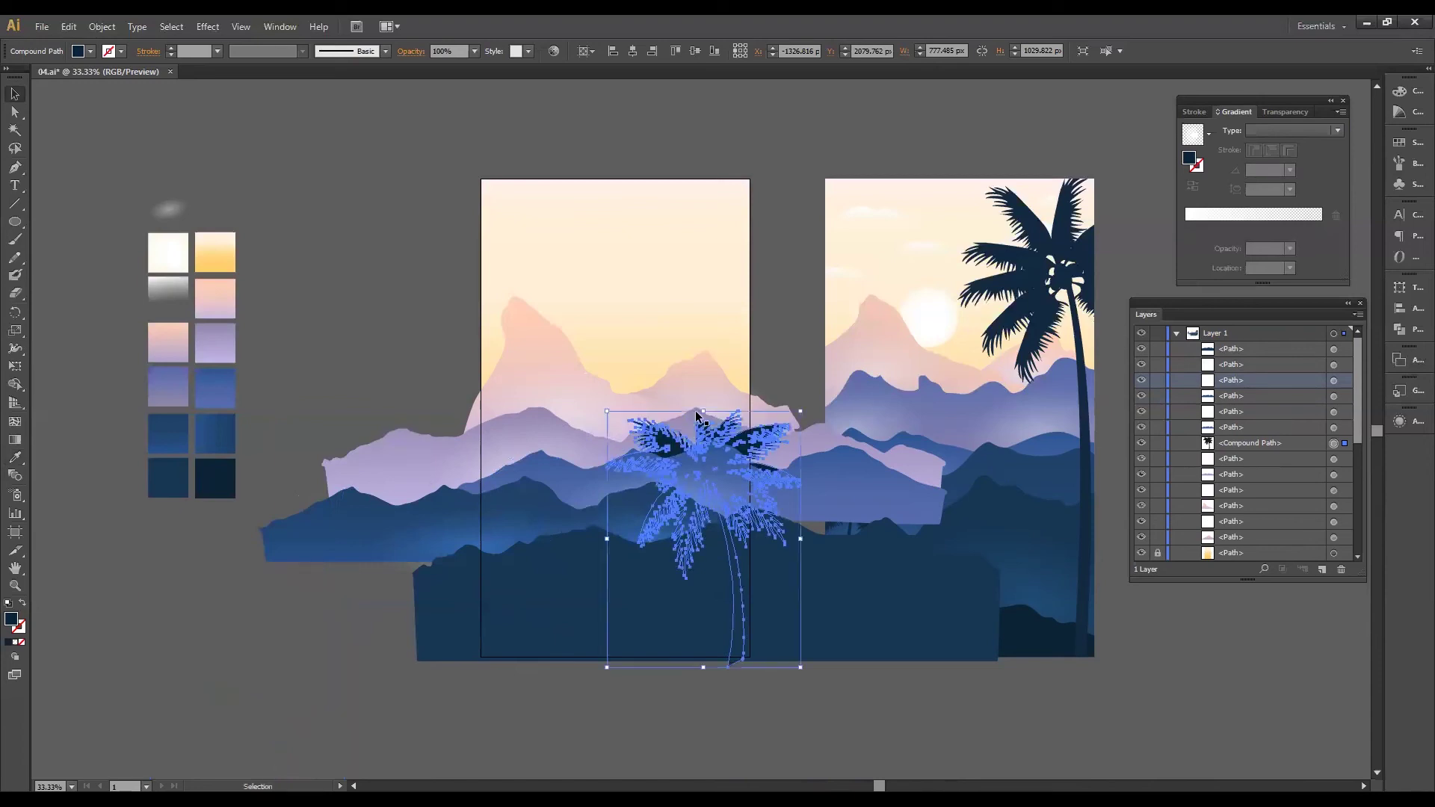
mouse_move(1254, 441)
left_mouse_down()
mouse_move(1242, 352)
mouse_move(1261, 343)
left_mouse_up()
left_click_drag(606, 411, 582, 377)
left_click_drag(710, 413, 722, 241)
Step: Lengthen the palm trunk by moving the anchor points at its base down 50 px
left_click(14, 111)
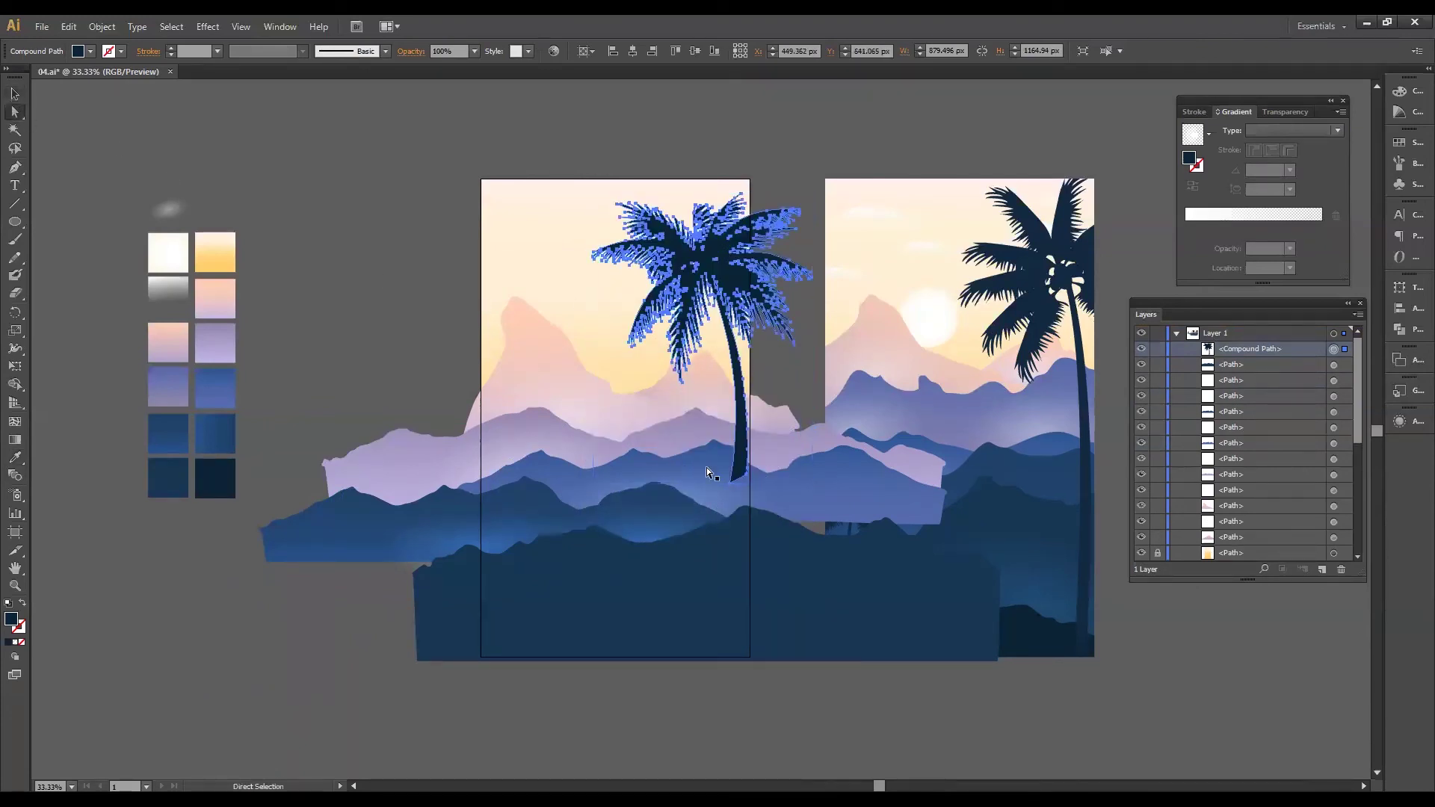
left_click(732, 483)
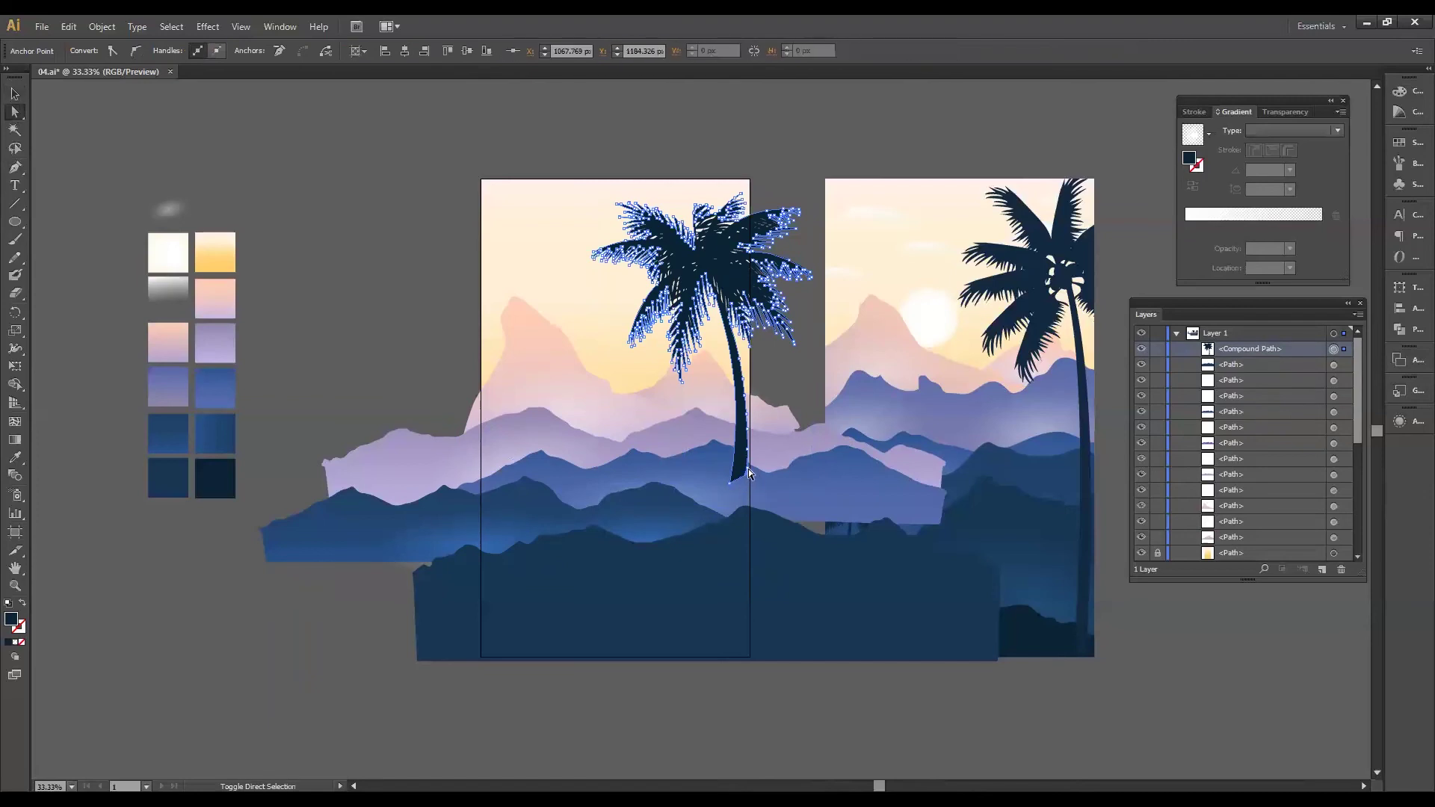
scroll(747, 470, "up", 7)
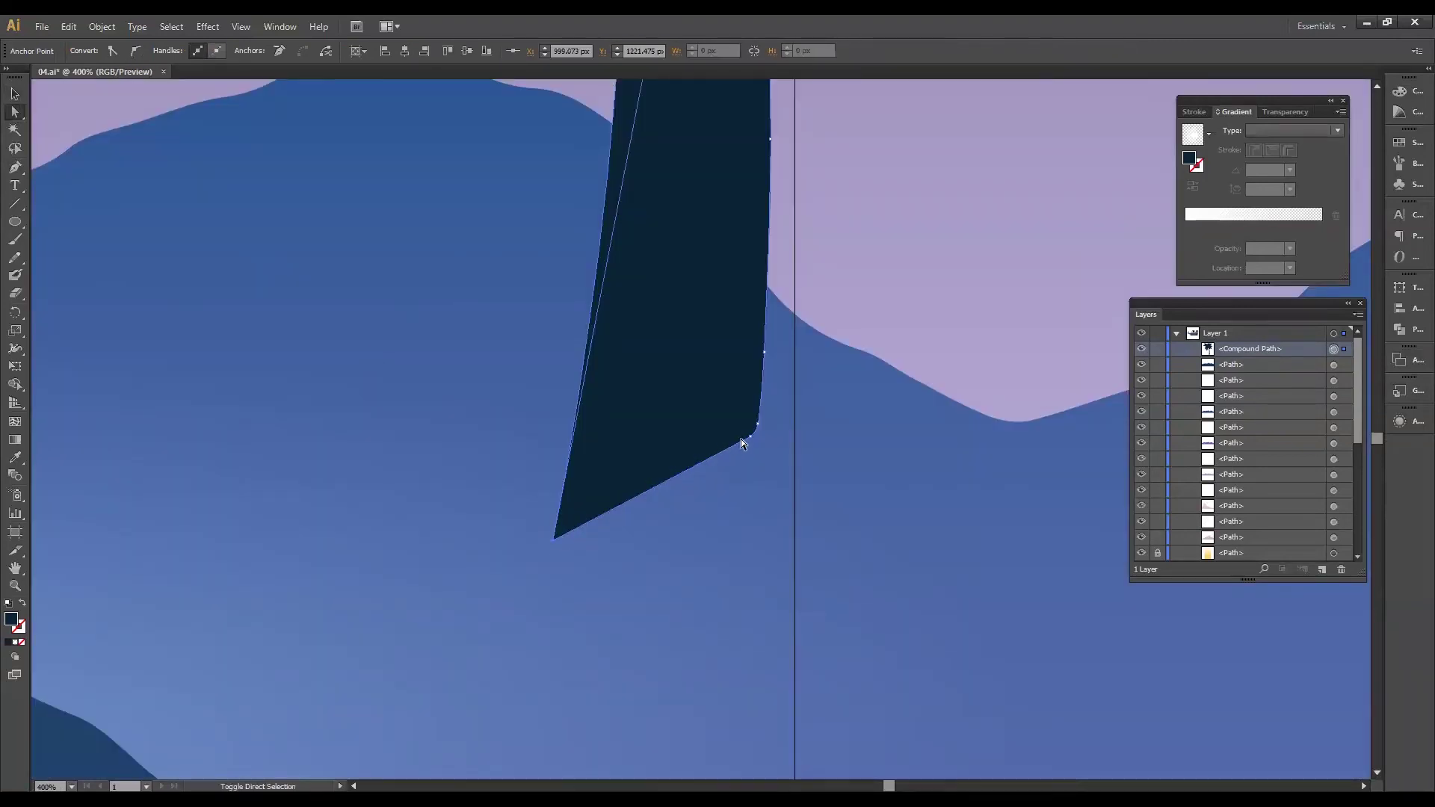
left_click(759, 426)
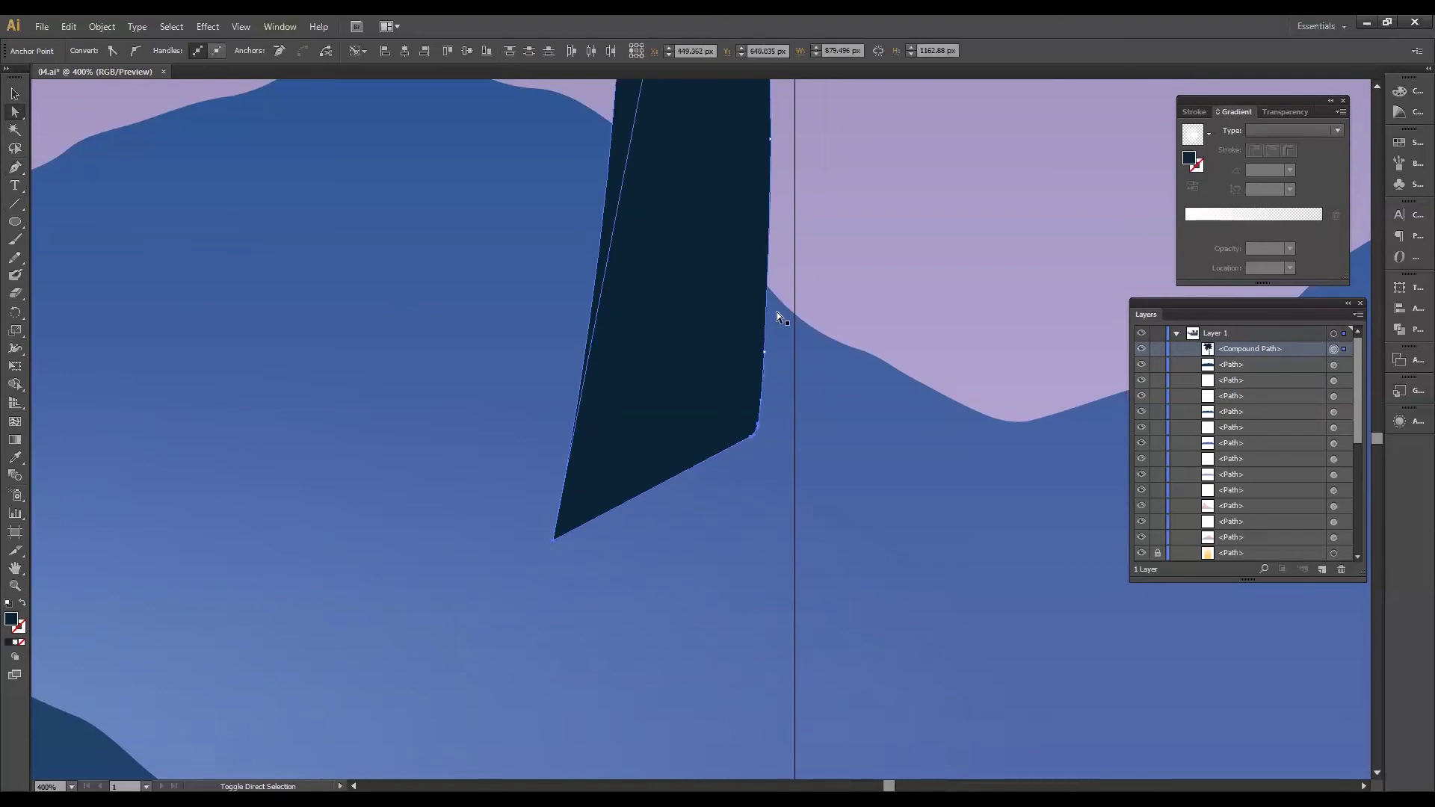
key("shift+Down")
key("shift+Down")
key("shift+Down")
key("shift+Down")
key("shift+Down")
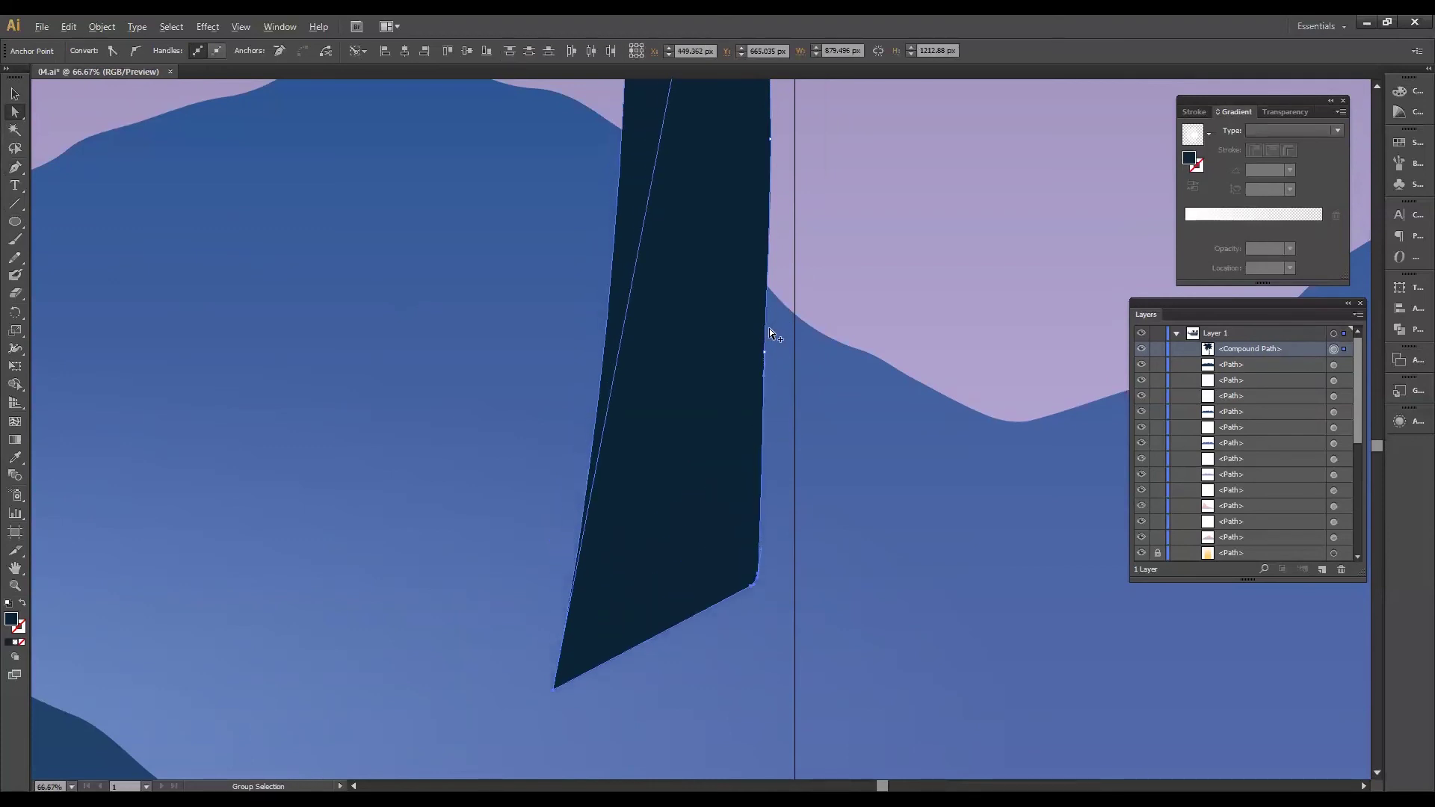
scroll(769, 329, "down", 7)
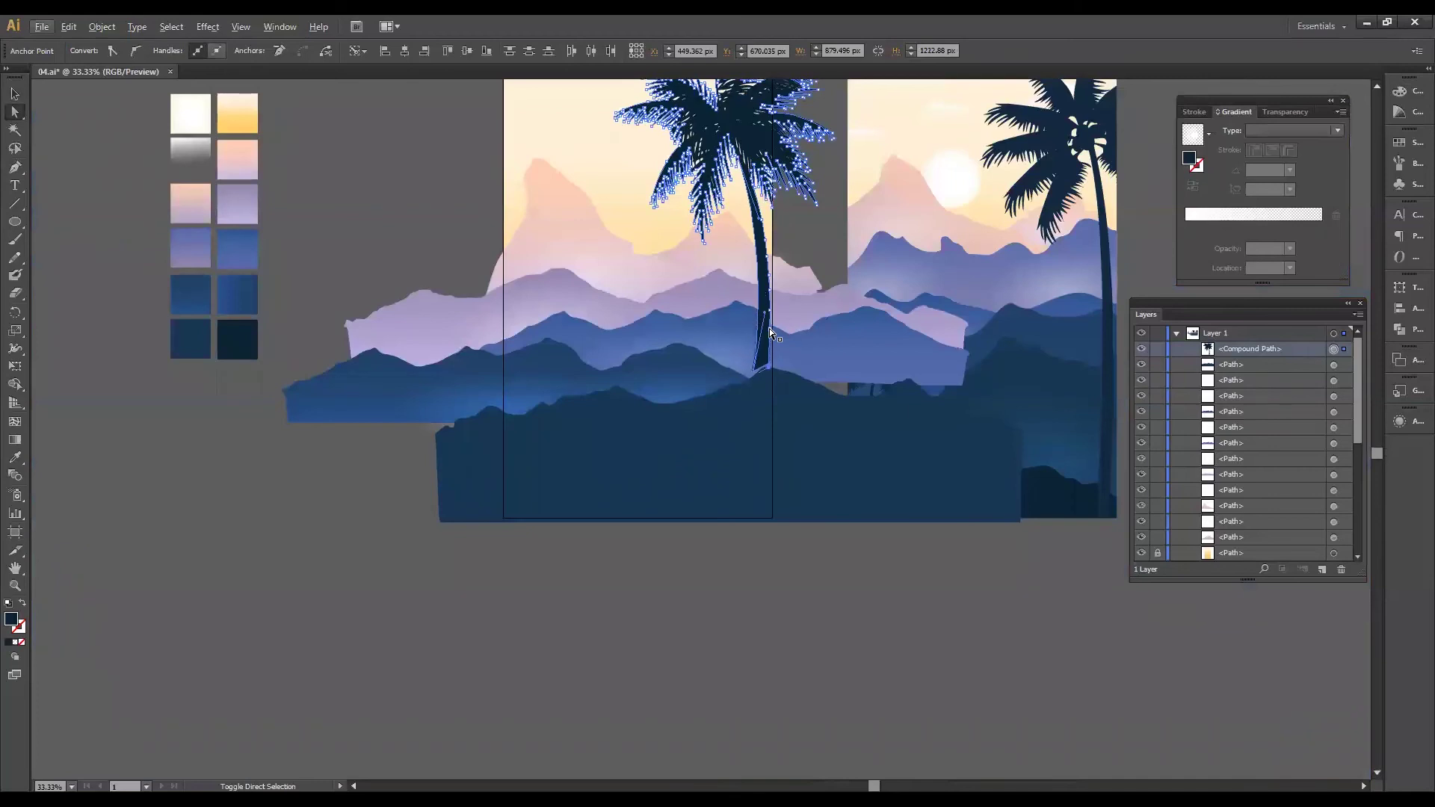
Step: Move the trunk's base anchors down past the artboard's lower edge and to the left, making the palm about 1933 px tall
key("shift+Down")
key("shift+Down")
key("shift+Down")
key("shift+Down")
key("shift+Down")
key("shift+Down")
key("shift+Down")
key("shift+Down")
key("shift+Down")
key("shift+Down")
key("shift+Down")
key("shift+Down")
key("shift+Down")
key("shift+Down")
key("shift+Down")
key("shift+Down")
key("shift+Down")
key("shift+Down")
key("shift+Down")
key("shift+Down")
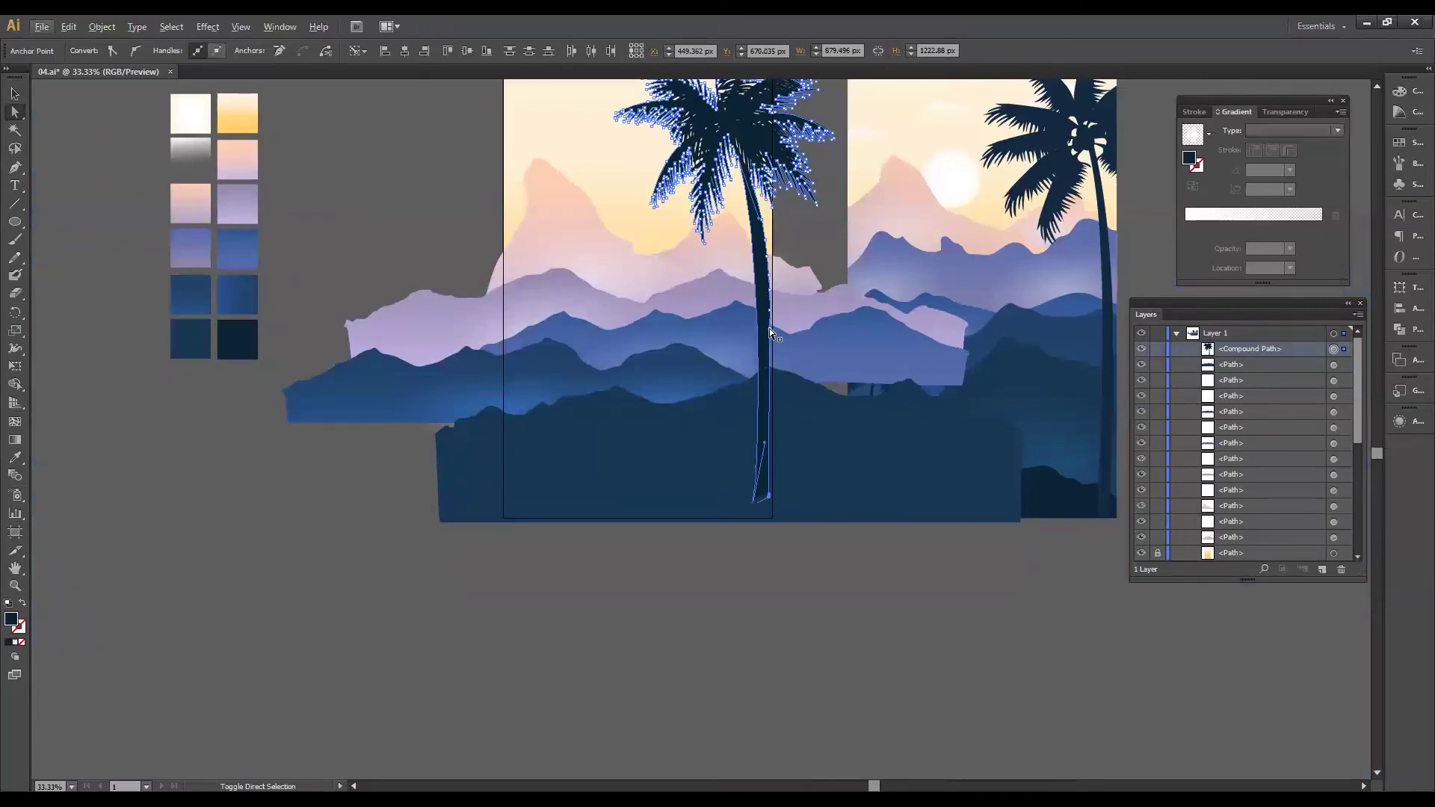
key("shift+Left")
key("shift+Left")
key("shift+Left")
key("shift+Left")
key("shift+Left")
key("shift+Left")
key("shift+Left")
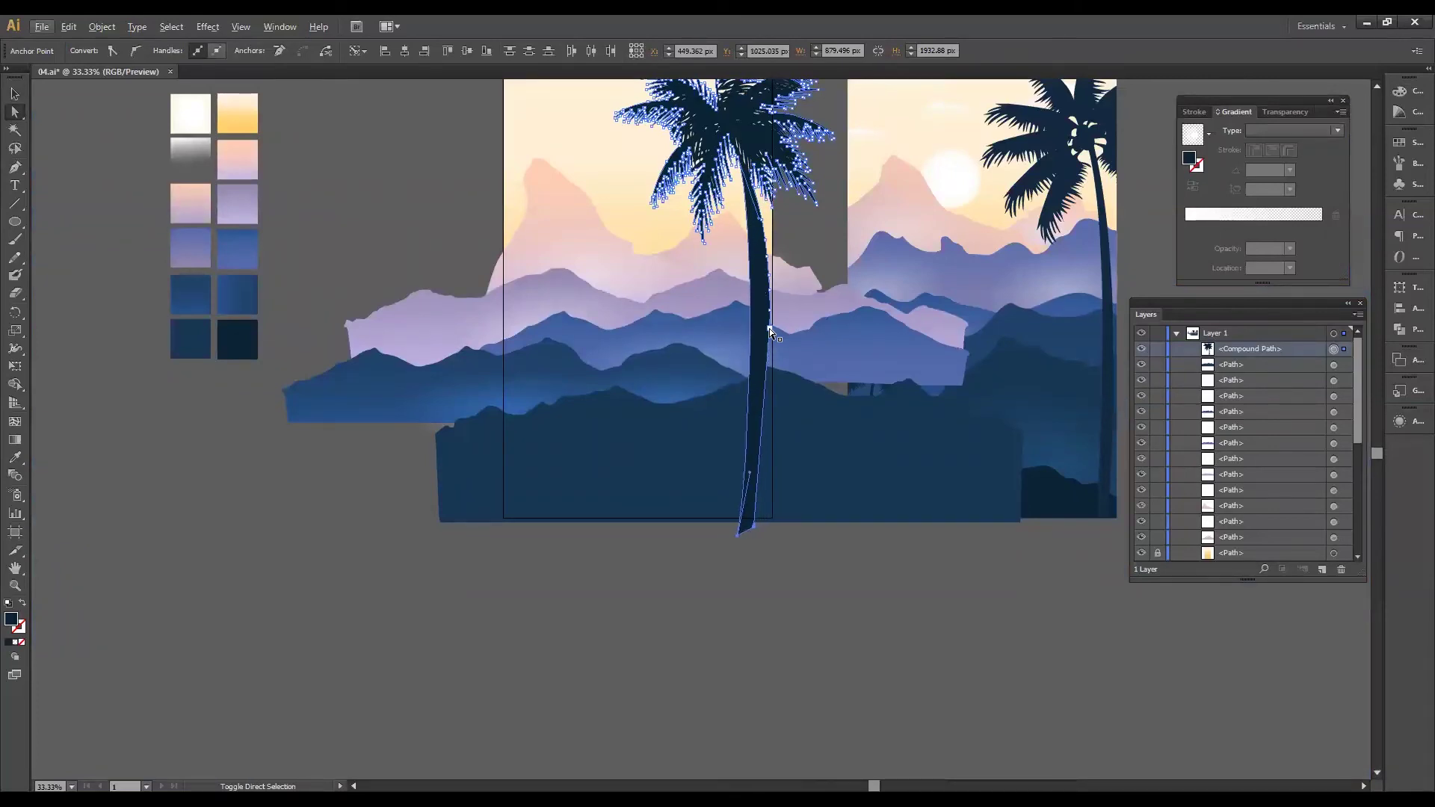
Step: Smooth the lower trunk by moving its stray inner anchor up to the bend and nudging the base's left corner outward
left_click(735, 535)
left_click_drag(750, 478, 769, 334)
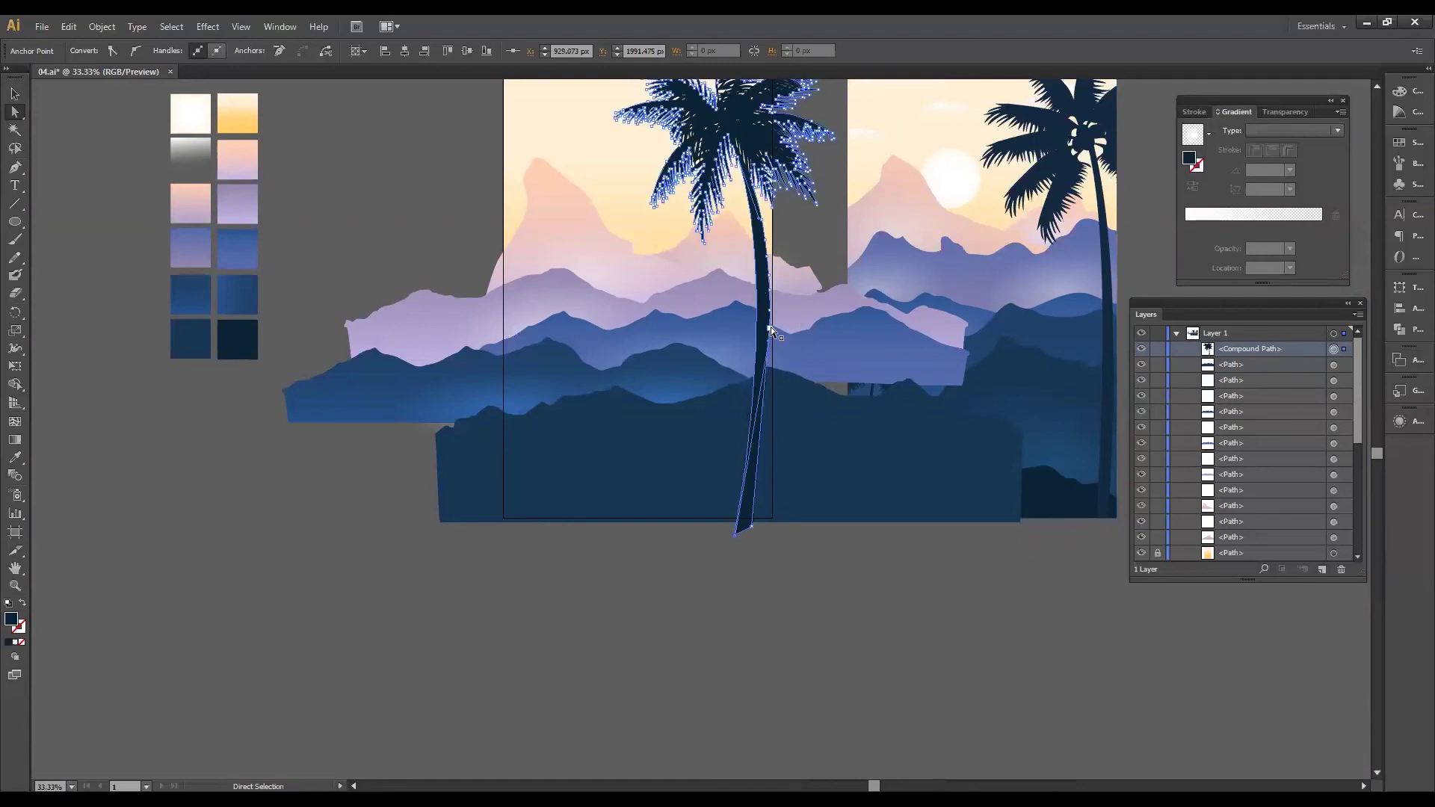
key("Left")
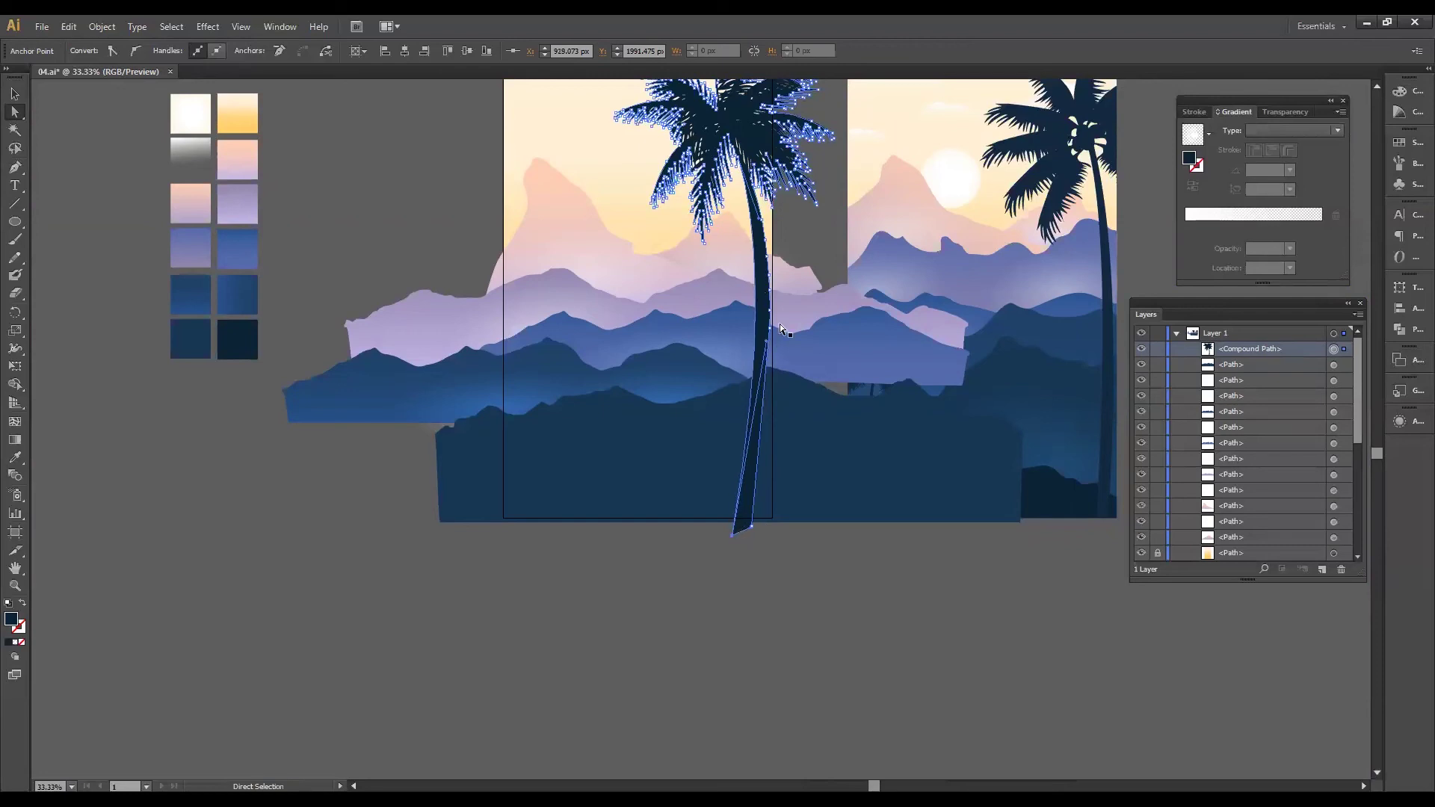
left_click(769, 561)
Step: Duplicate the tall palm and place the copy over the artboard's left edge
left_click_drag(812, 350, 594, 505)
left_click(15, 94)
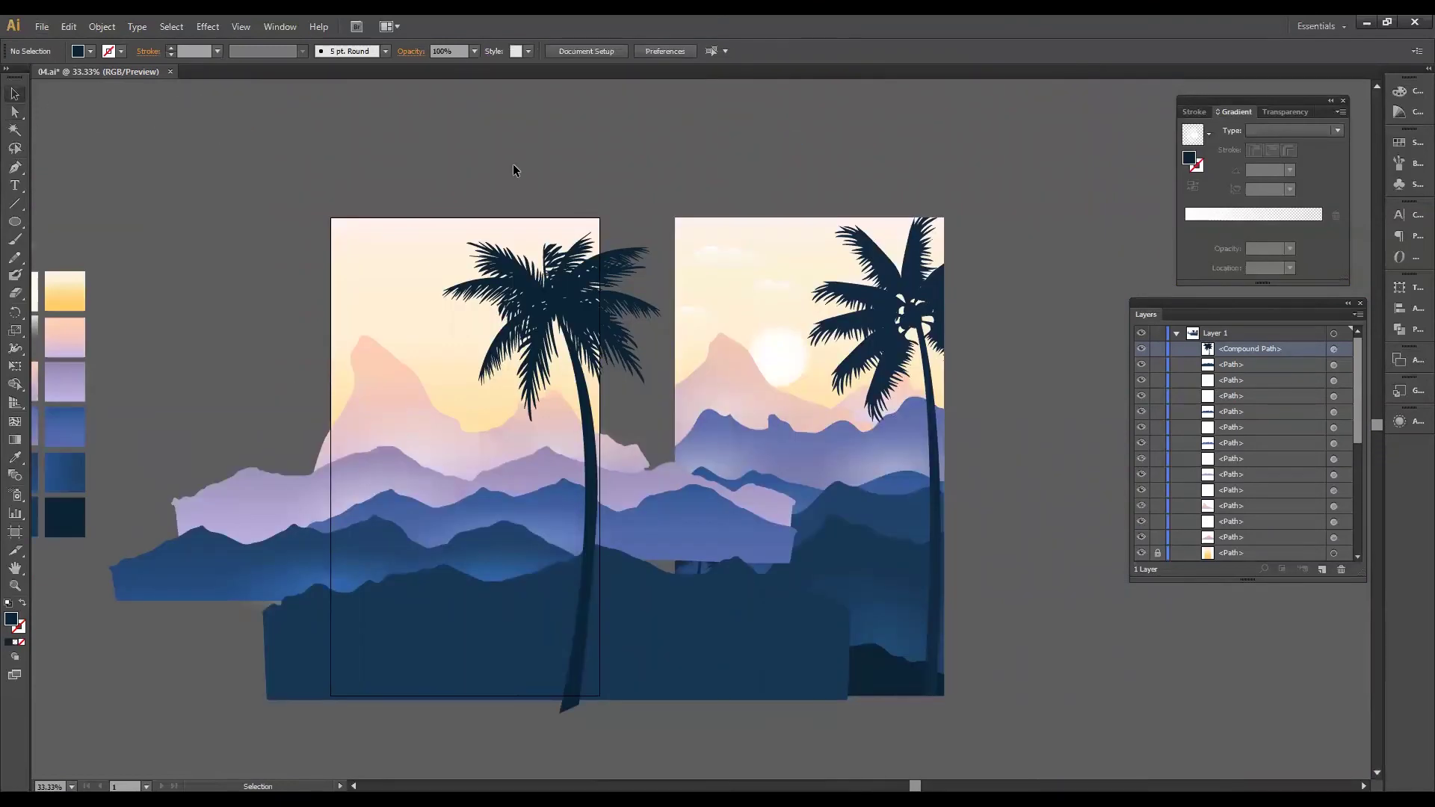
left_click(549, 291)
left_click_drag(589, 277, 365, 288)
Step: Reflect the palm copy across the vertical axis and shrink it into a small palm in the artboard's lower left
right_click(345, 289)
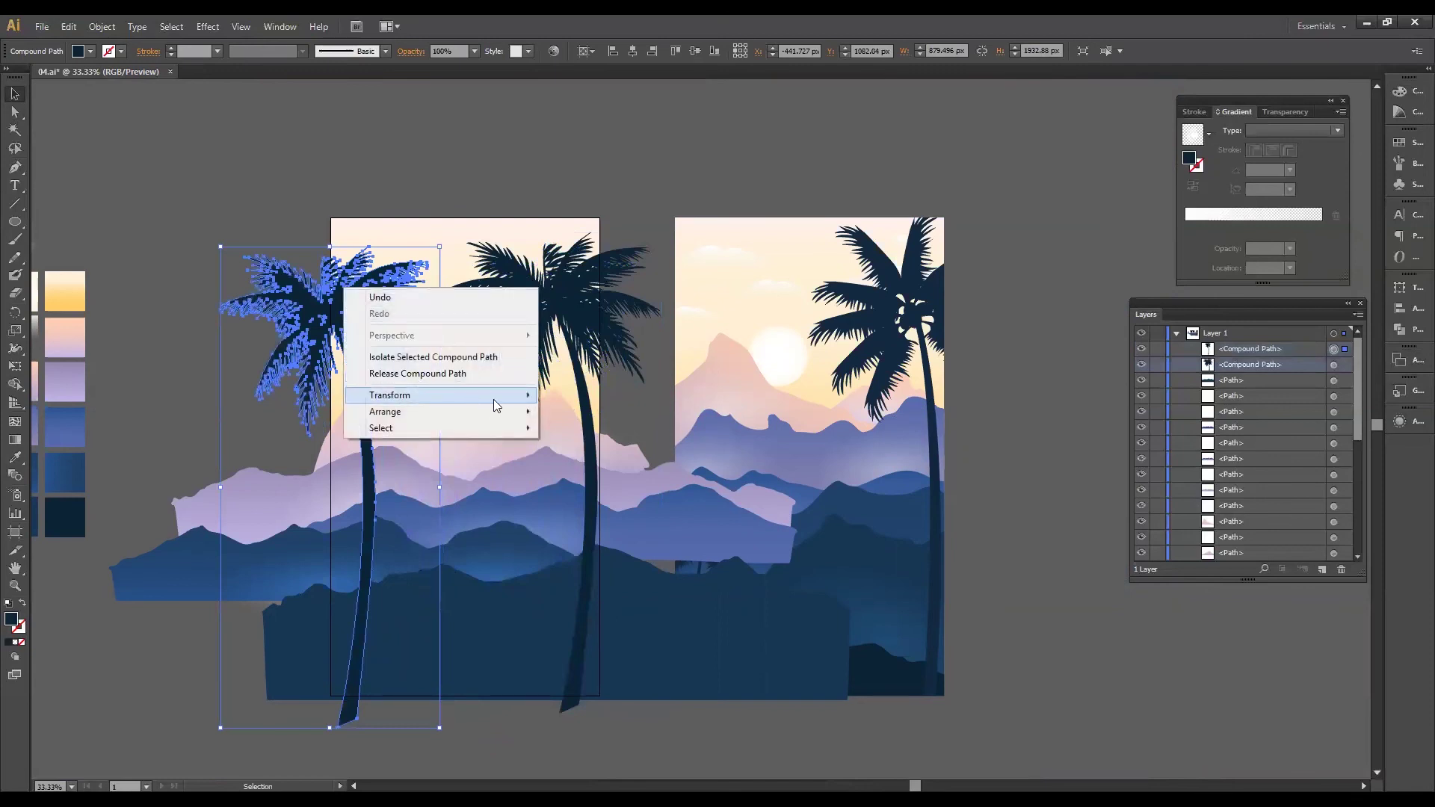
mouse_move(493, 396)
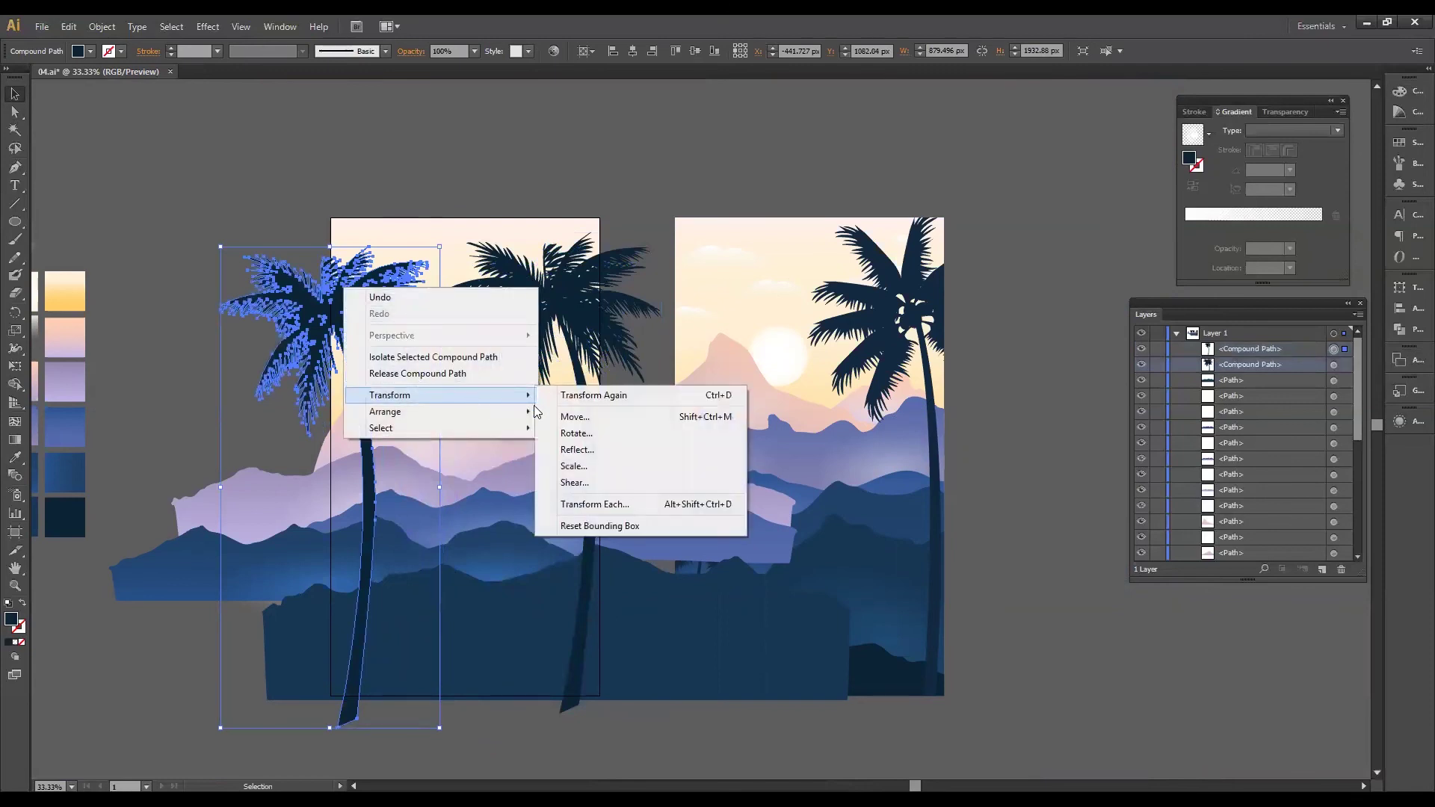
left_click(589, 451)
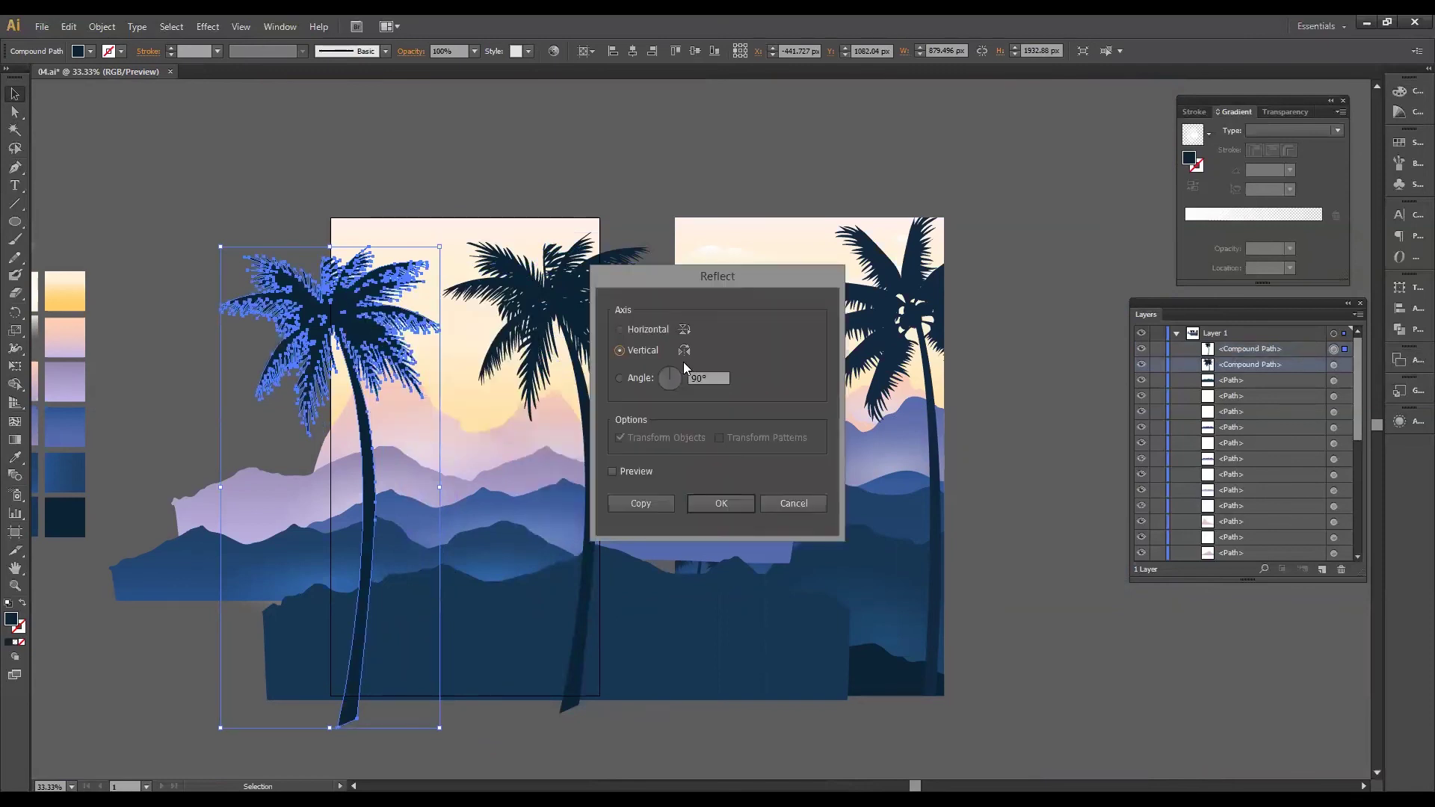
left_click(699, 504)
left_click_drag(441, 248, 399, 509)
left_click(269, 260)
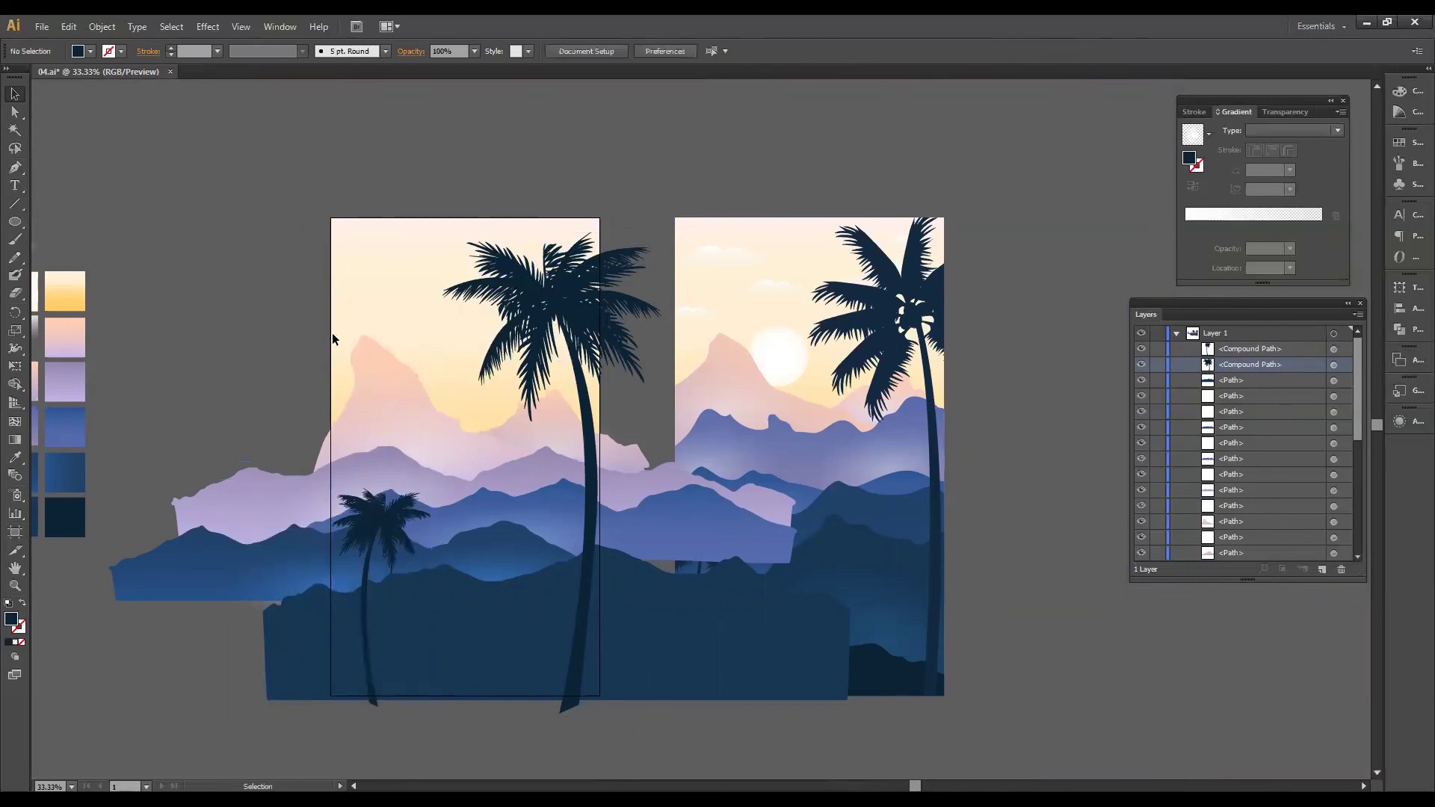
Step: Draw a sun circle about 252 px in diameter beside the tall peak and fill it with the white radial gradient swatch
left_click_drag(448, 263, 576, 202)
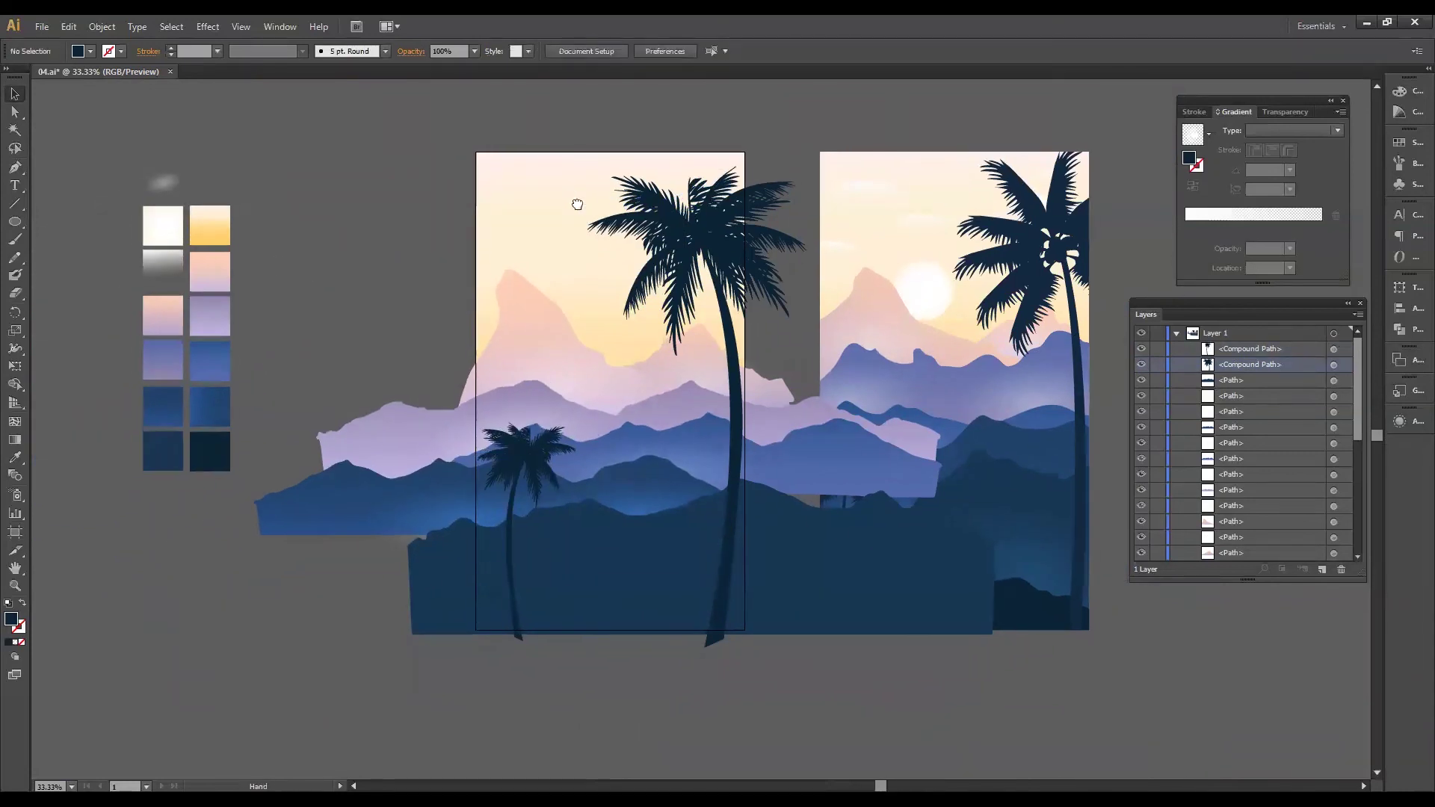
left_click(14, 222)
left_click_drag(576, 292, 605, 325)
left_click(12, 92)
key("i")
left_click(169, 222)
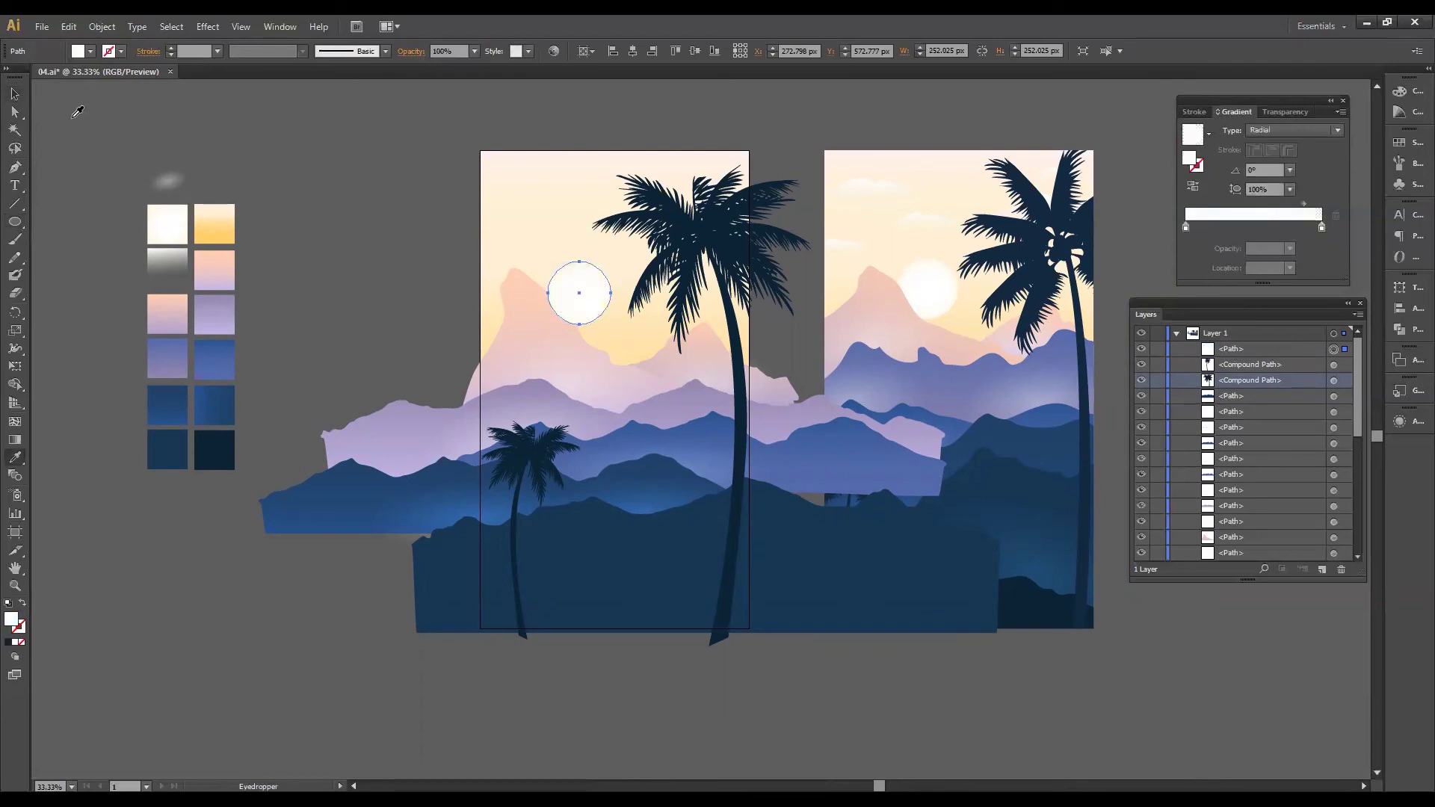
left_click(14, 93)
left_click(102, 119)
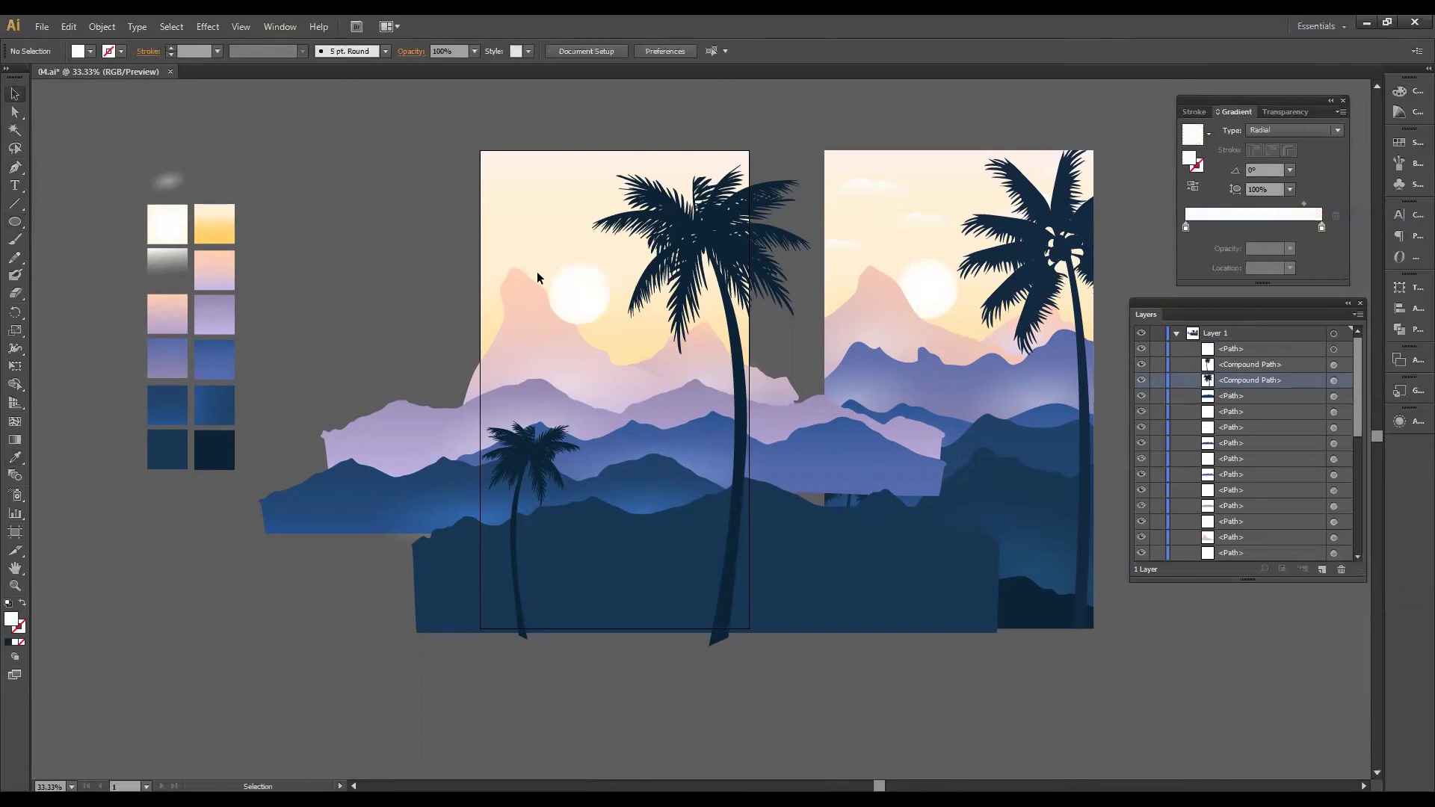
Step: Lower the sun circle in the layer order so it sits behind the mountain peaks
left_click(584, 291)
left_click_drag(1286, 349, 1260, 547)
left_click(369, 197)
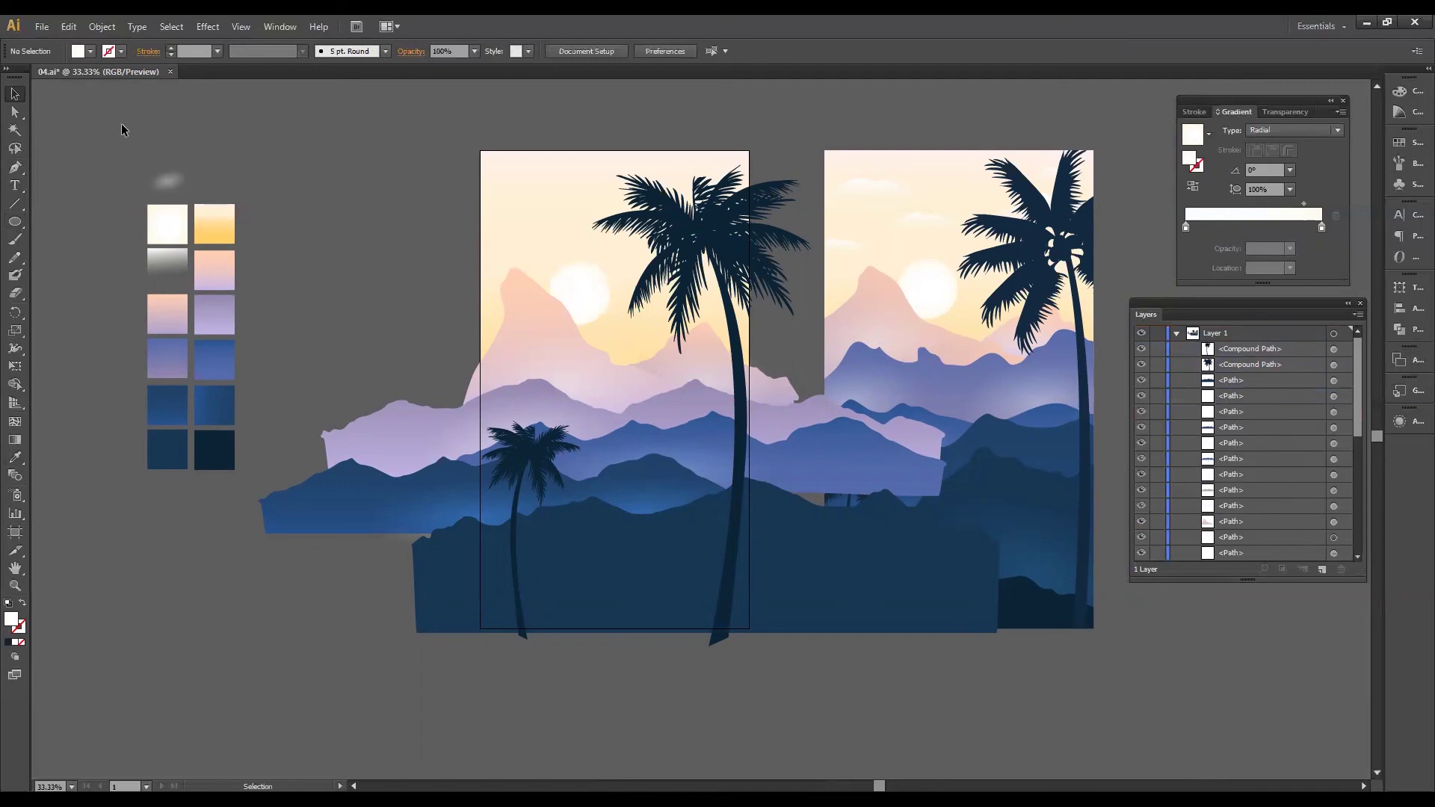
Step: Draw a freehand cloud outline about 496 x 112 px across the artboard's upper-left edge
left_click(15, 240)
mouse_move(482, 199)
left_mouse_down()
mouse_move(523, 185)
mouse_move(577, 205)
mouse_move(459, 202)
left_mouse_up()
left_click(15, 93)
Step: Fill the cloud outline with the white-to-transparent gradient sampled from the swatches
key("i")
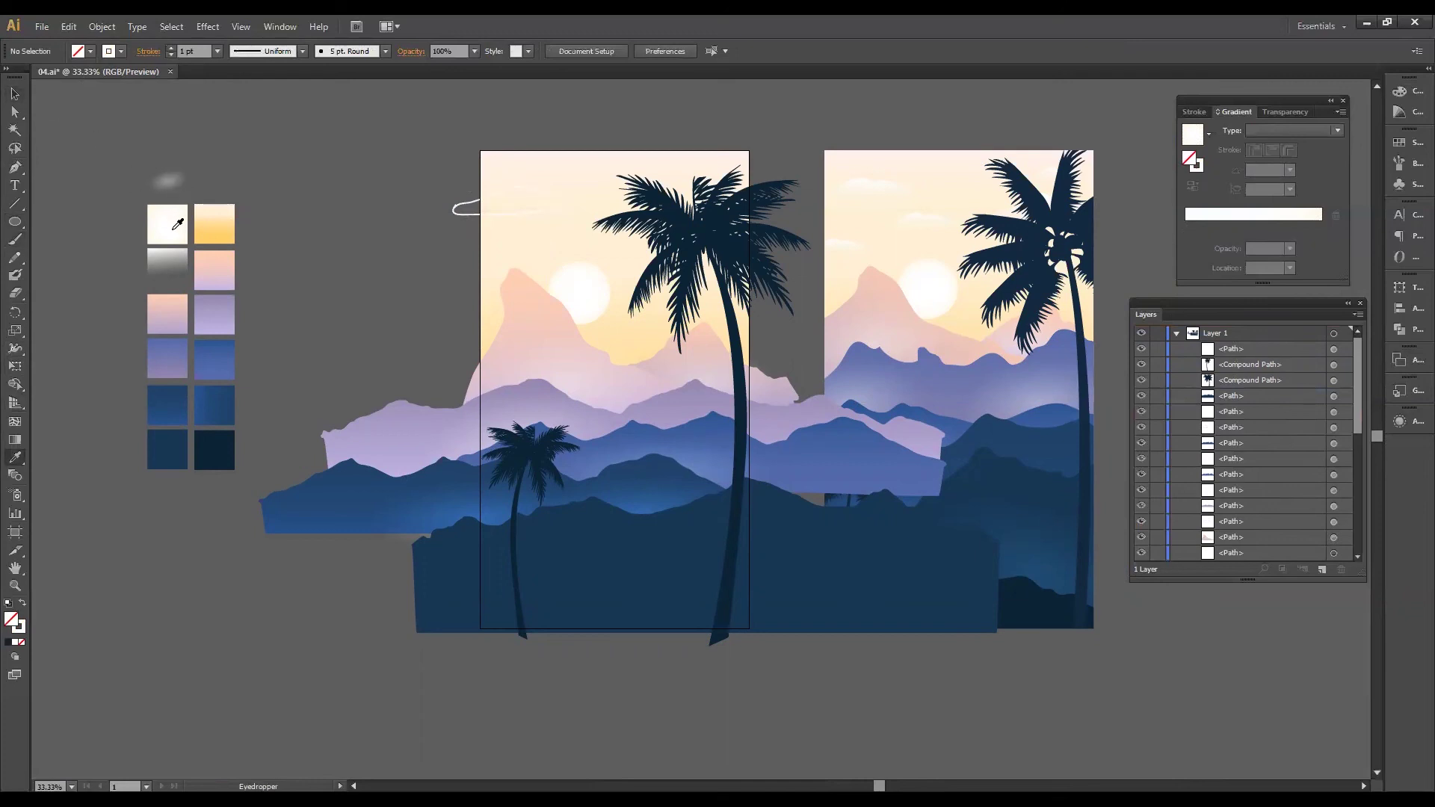
left_click(179, 254)
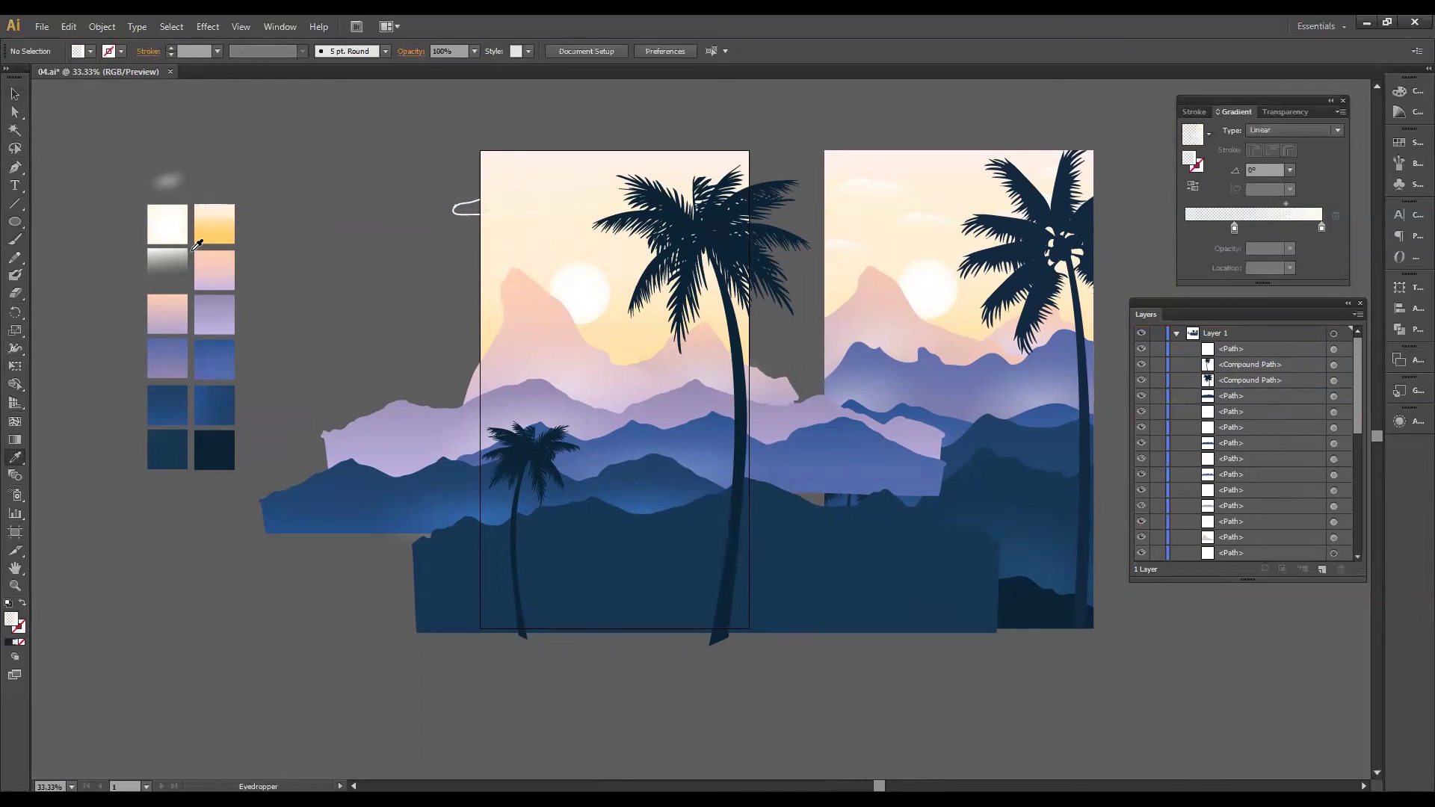
key("v")
left_click(461, 219)
key("i")
left_click(178, 268)
left_click(15, 93)
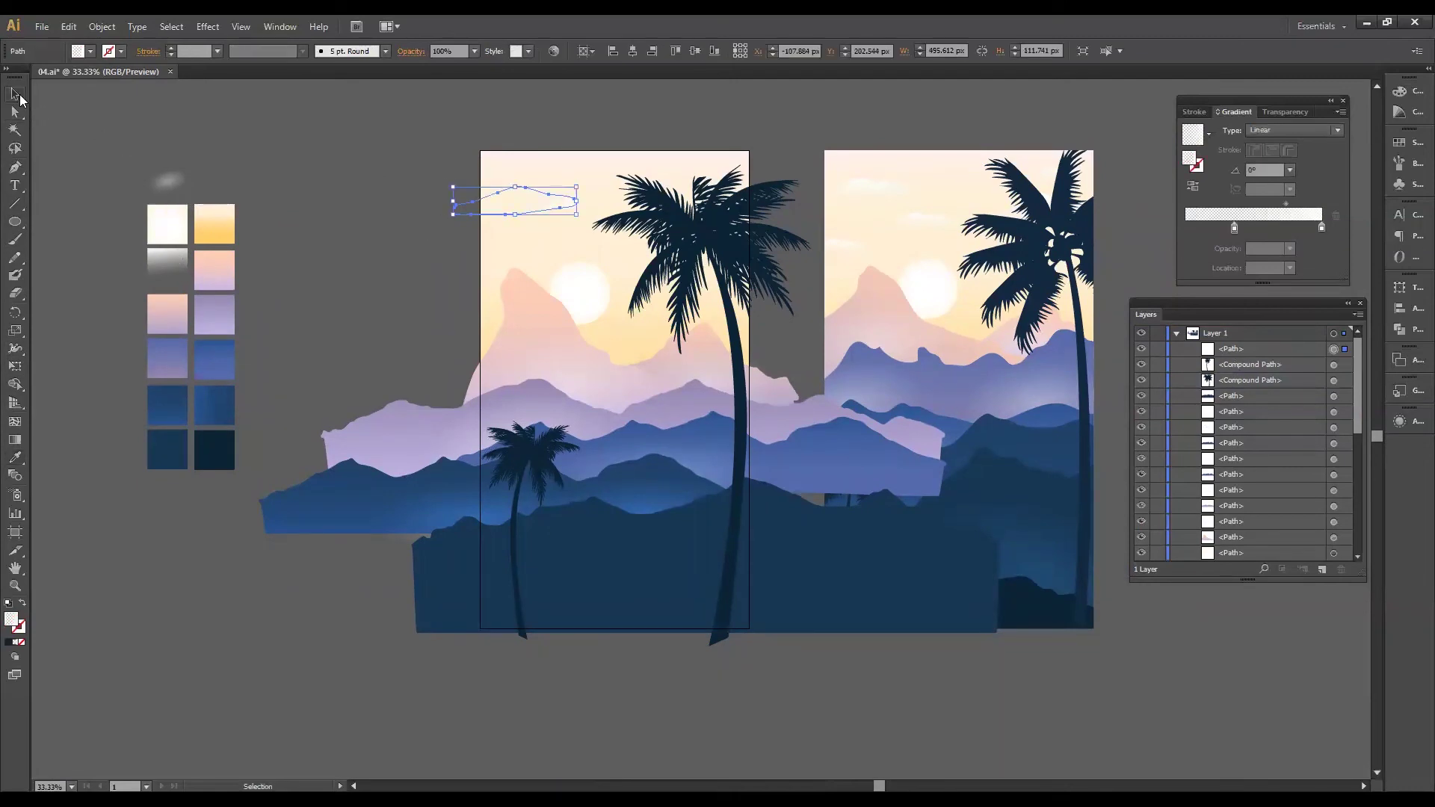
Step: Set the cloud's linear gradient angle to 95.5°
left_click(1291, 171)
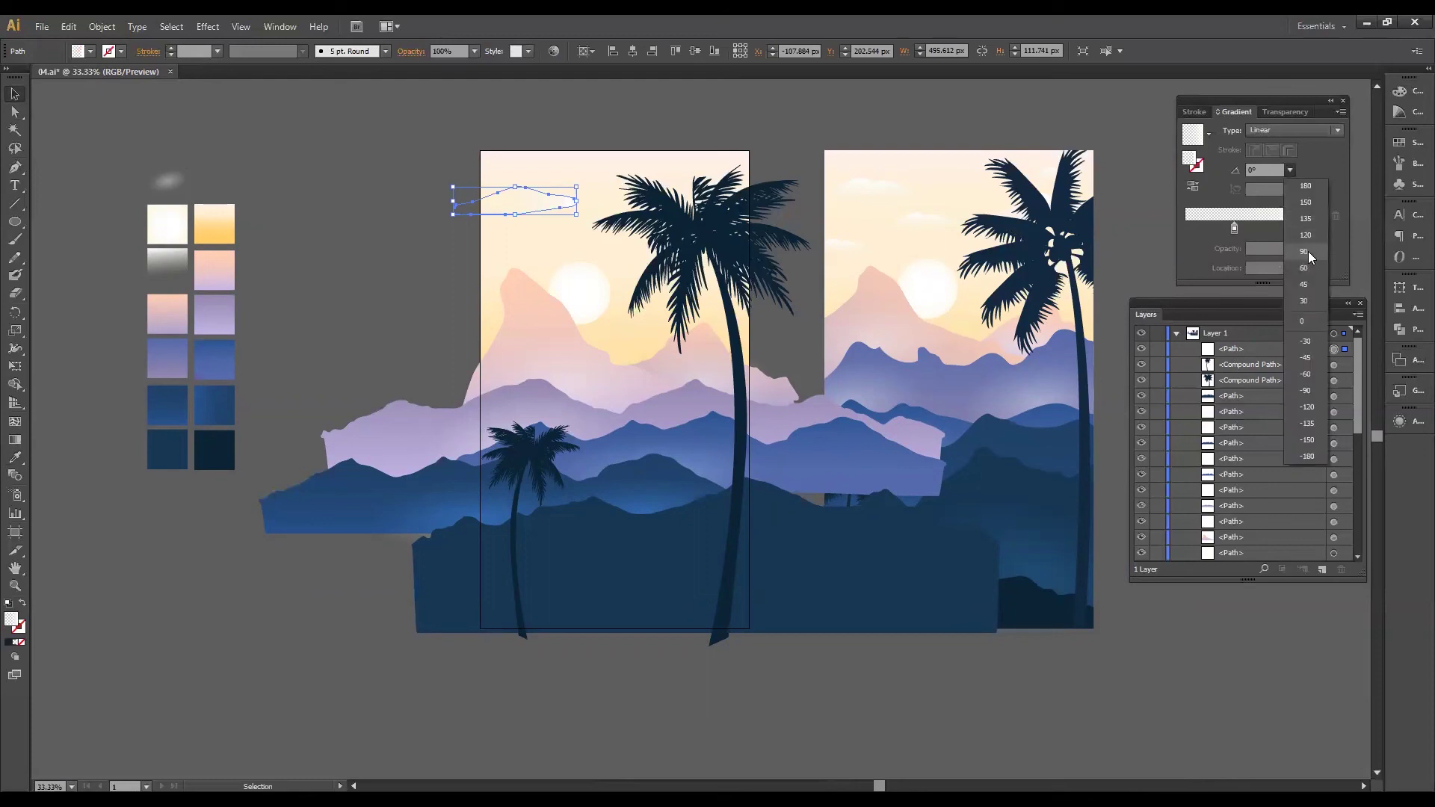
left_click(1304, 253)
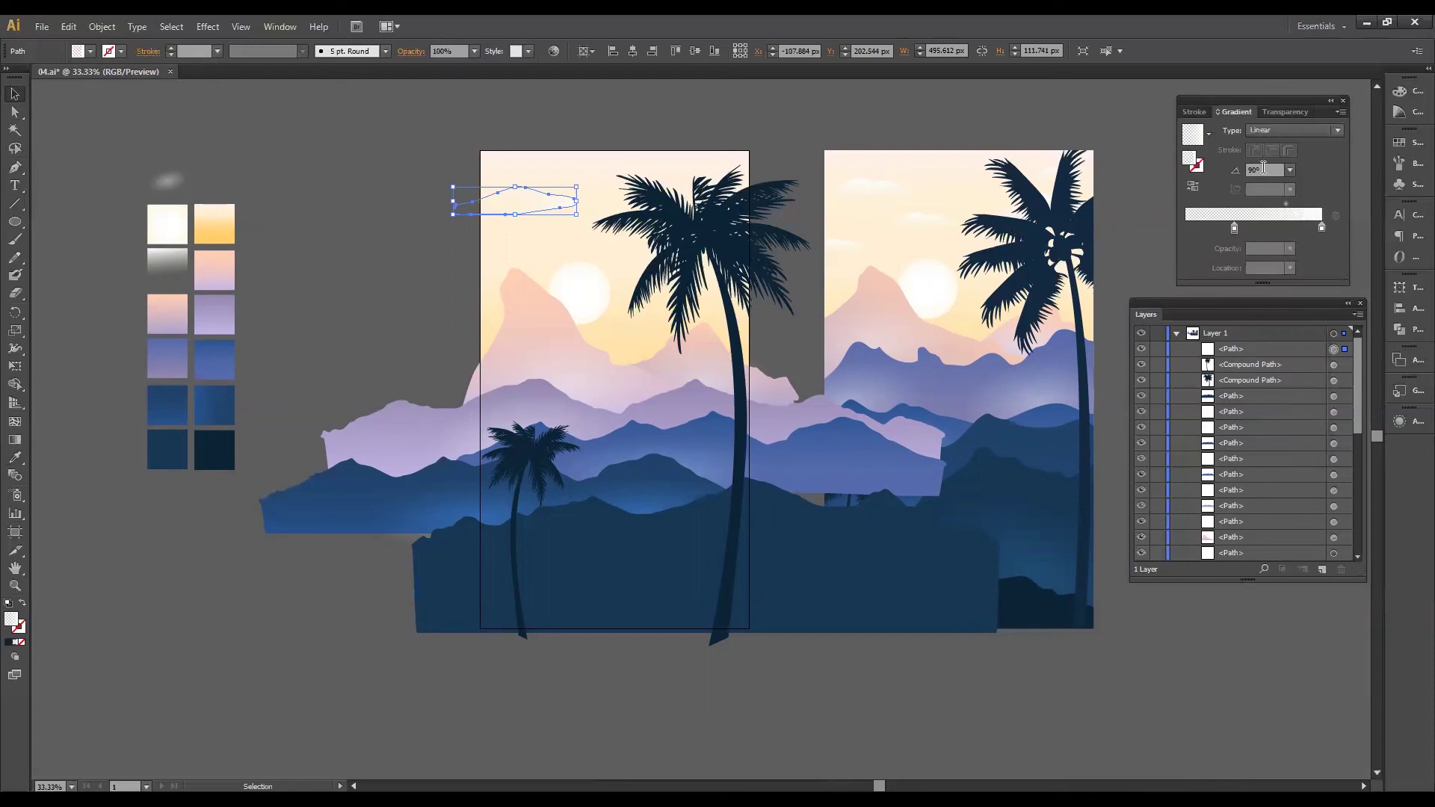
left_click(1226, 154)
key("Return")
left_click(1250, 169)
type("-95.5")
key("Return")
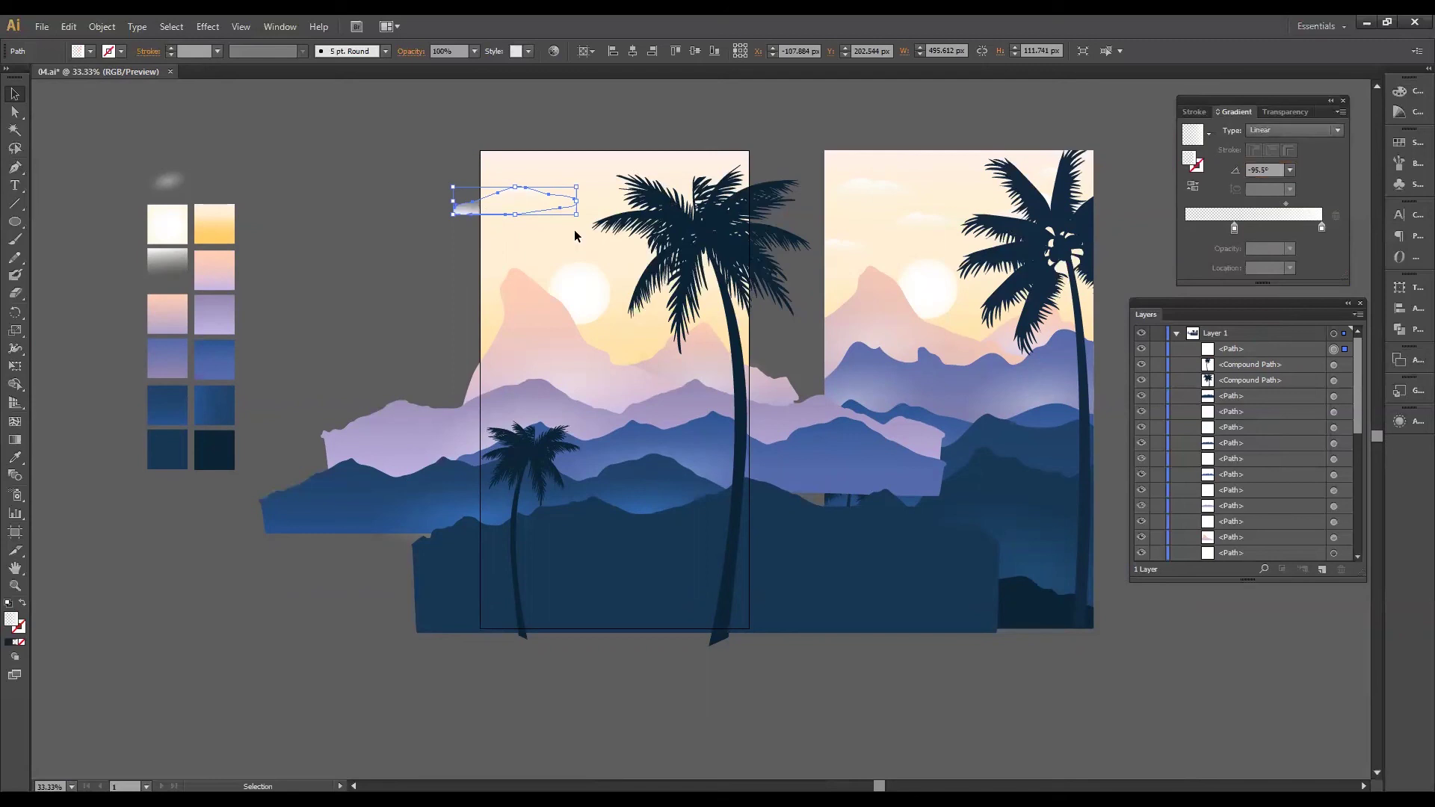
key("ctrl+z")
Step: Spread copies of the cloud across the upper sky, above the tall peak and beside the sun
mouse_move(538, 208)
left_mouse_down()
mouse_move(553, 224)
mouse_move(612, 183)
mouse_move(677, 170)
mouse_move(692, 291)
mouse_move(658, 291)
mouse_move(527, 188)
mouse_move(468, 171)
mouse_move(544, 223)
left_mouse_up()
key("ctrl+z")
left_click_drag(546, 160, 553, 223)
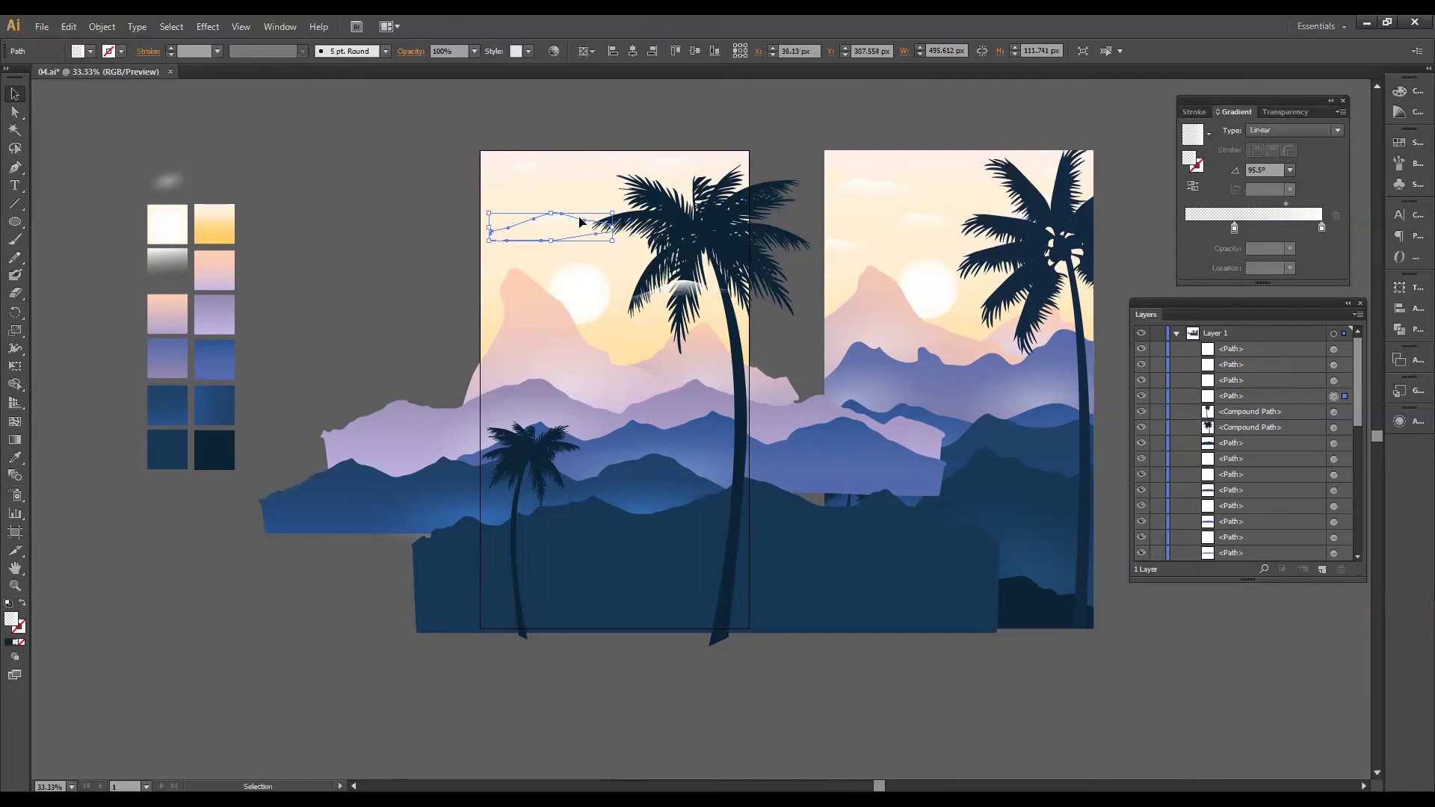
Step: Group the four clouds and stack the group behind the palms and mountain ridges
left_click(536, 165, "shift")
left_click(668, 170, "shift")
left_click(682, 294, "shift")
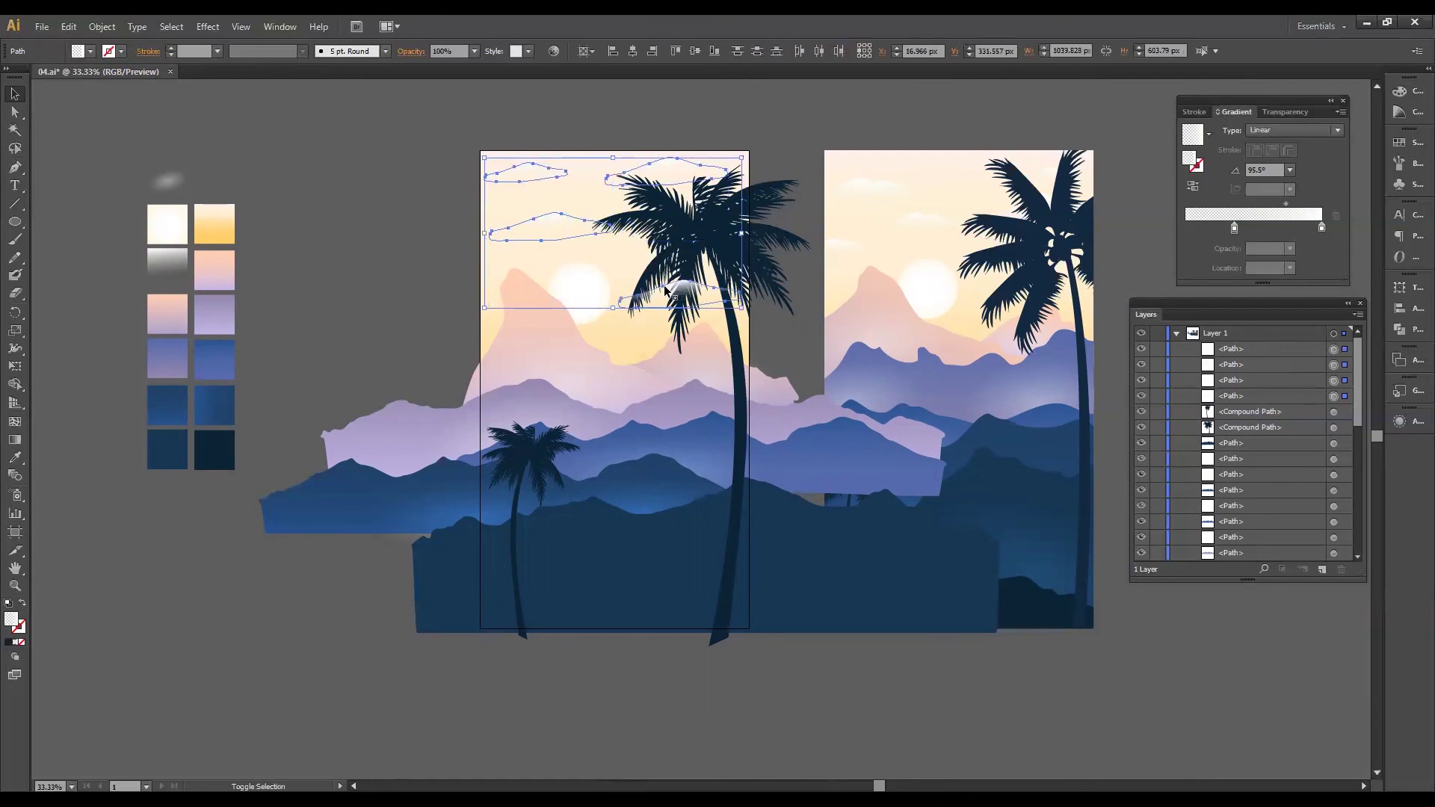
key("ctrl+g")
left_click_drag(1271, 349, 1245, 544)
left_click(406, 298)
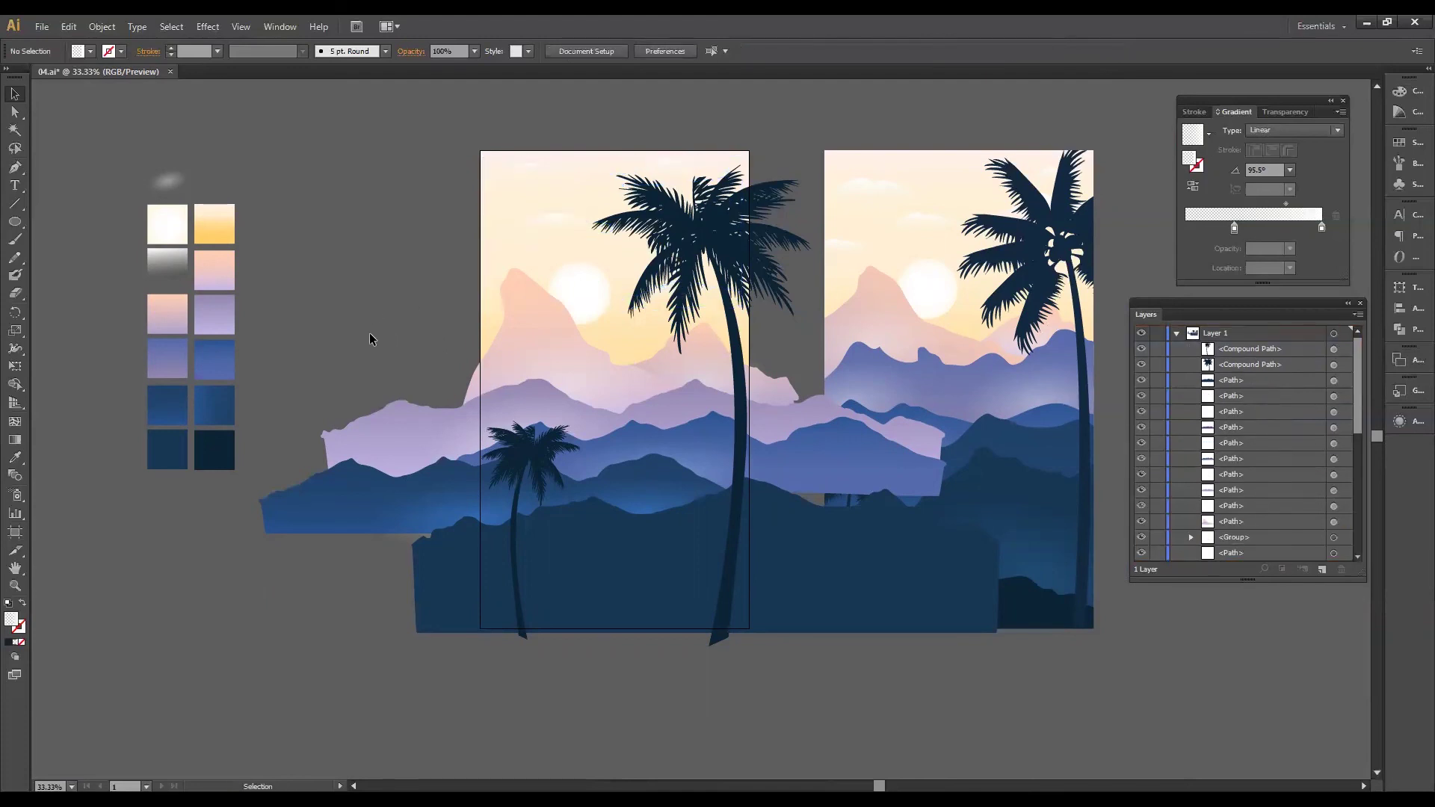
Step: Draw a rectangle that exactly covers the 1080 x 1920 px artboard on top of the artwork
left_click(20, 223)
left_click_drag(20, 226, 59, 218)
left_click_drag(479, 150, 748, 629)
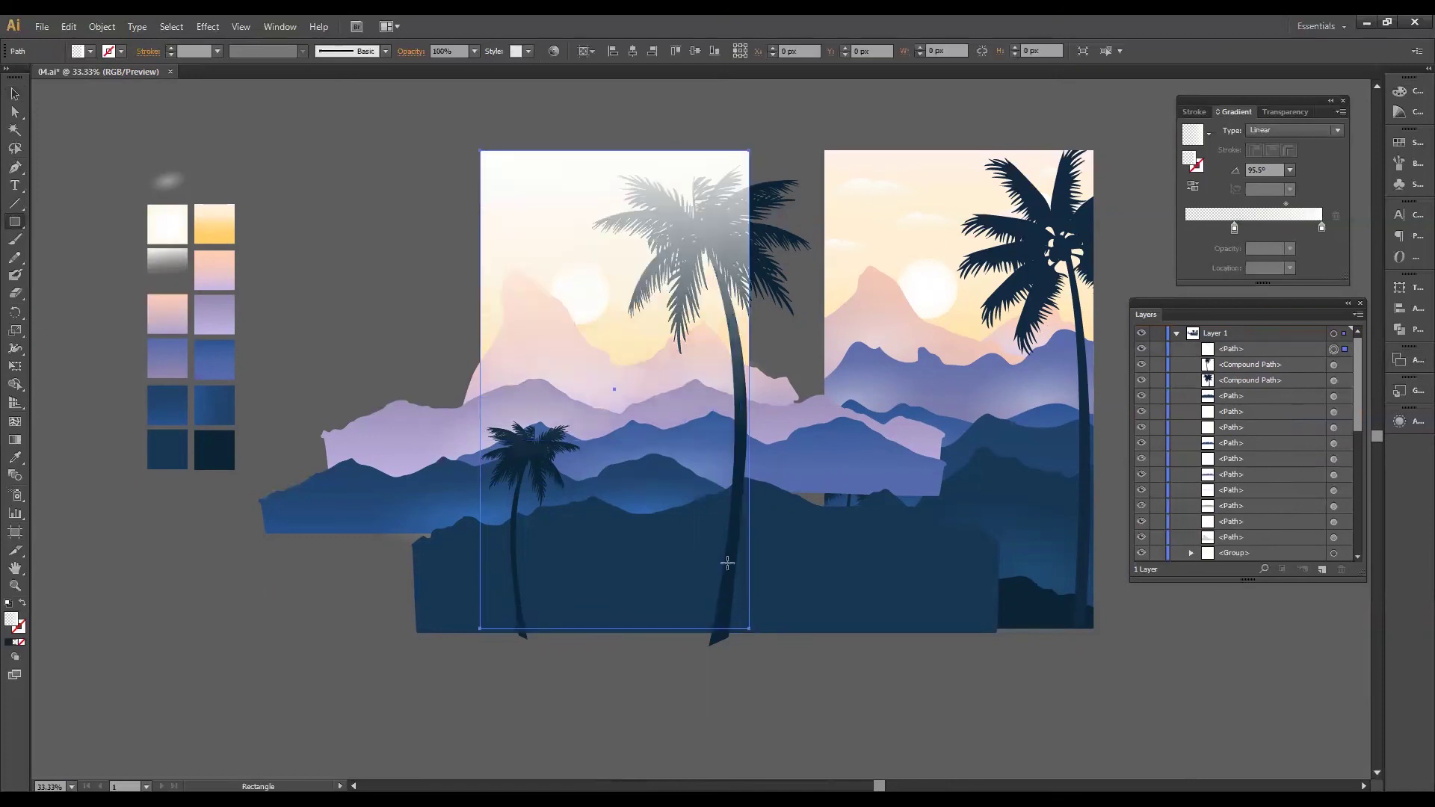
Step: Clip all the landscape artwork to the artboard-sized rectangle with a clipping mask
left_click(14, 94)
key("ctrl+a")
right_click(709, 517)
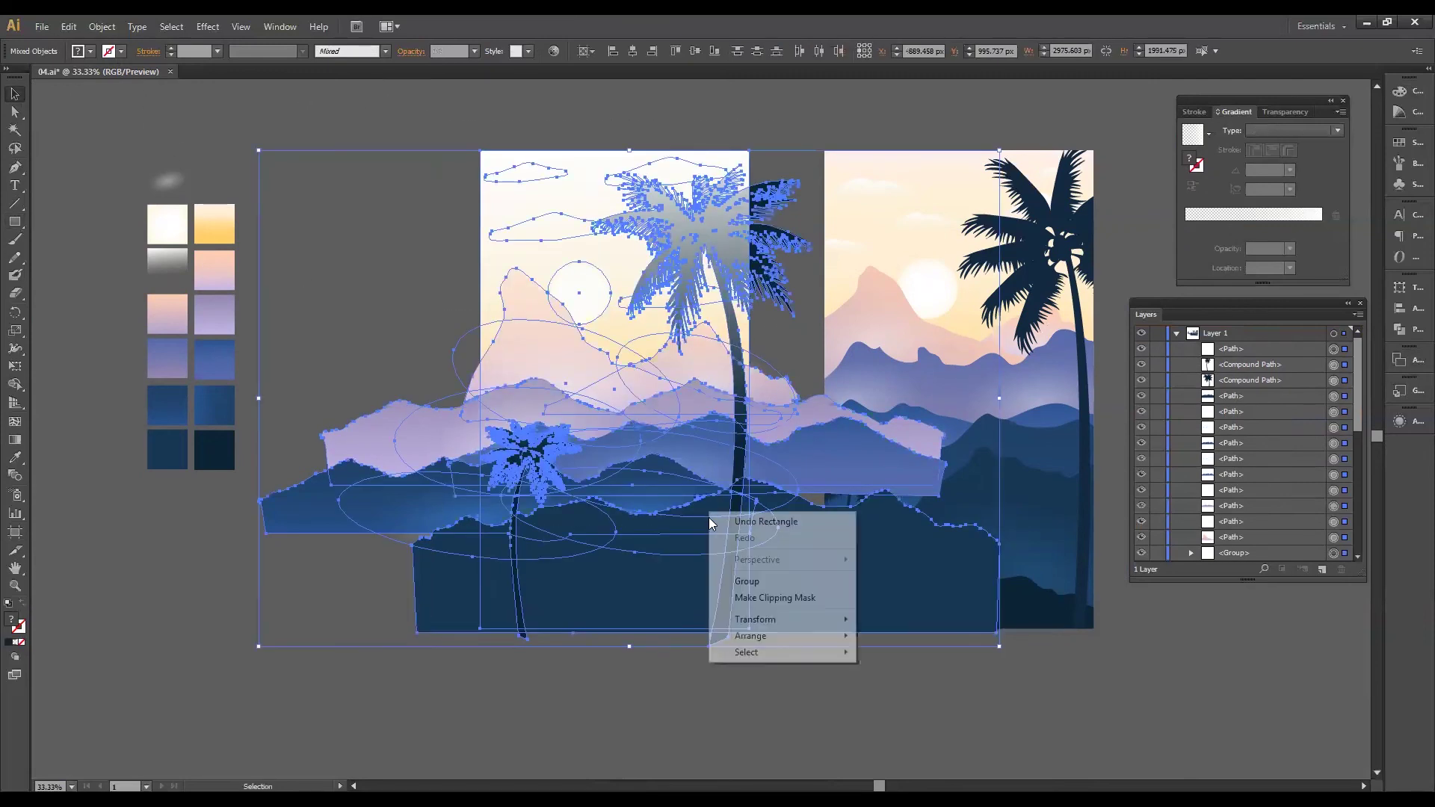
left_click(754, 597)
left_click(425, 321)
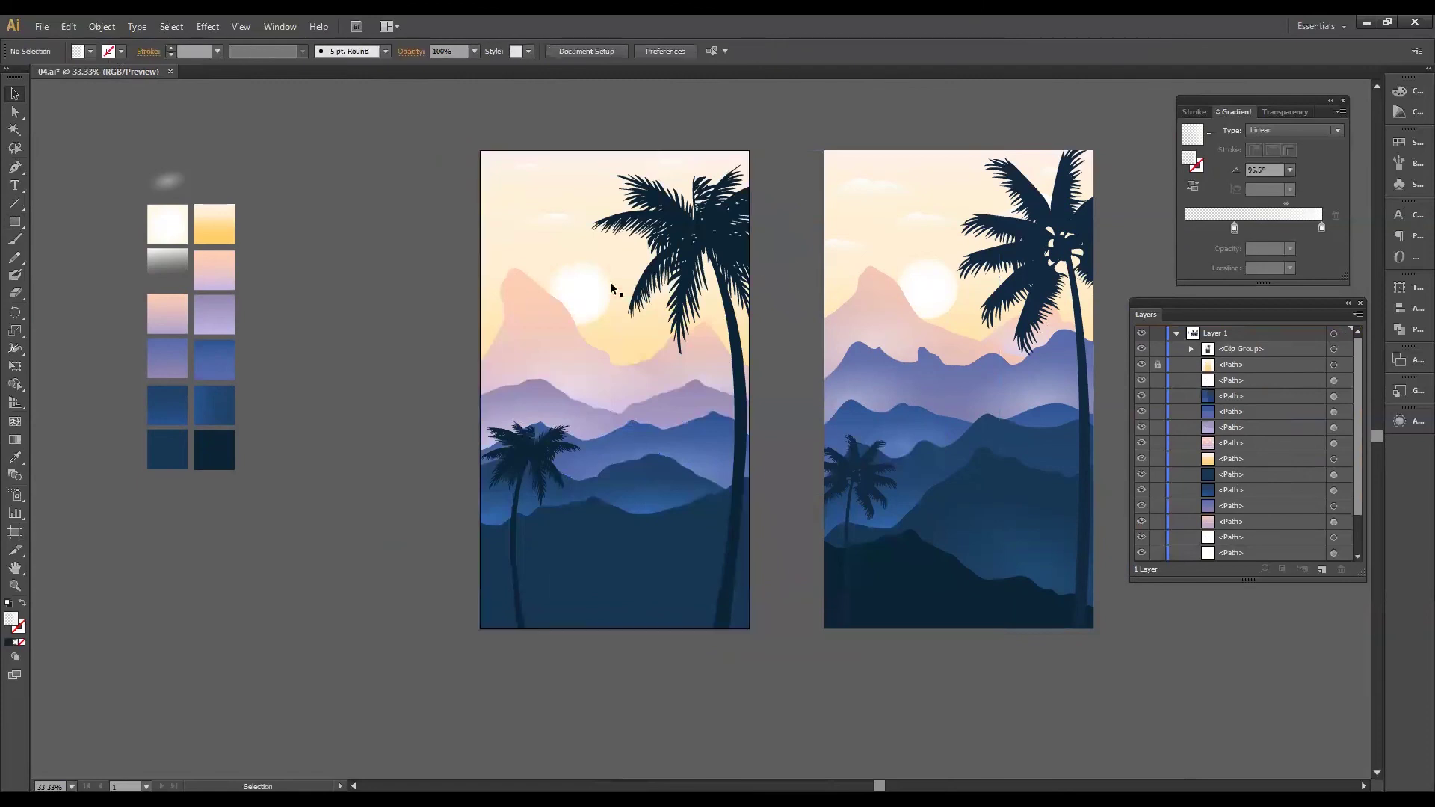
Step: Delete the reference landscape beside the artboard
left_click_drag(943, 300, 876, 294)
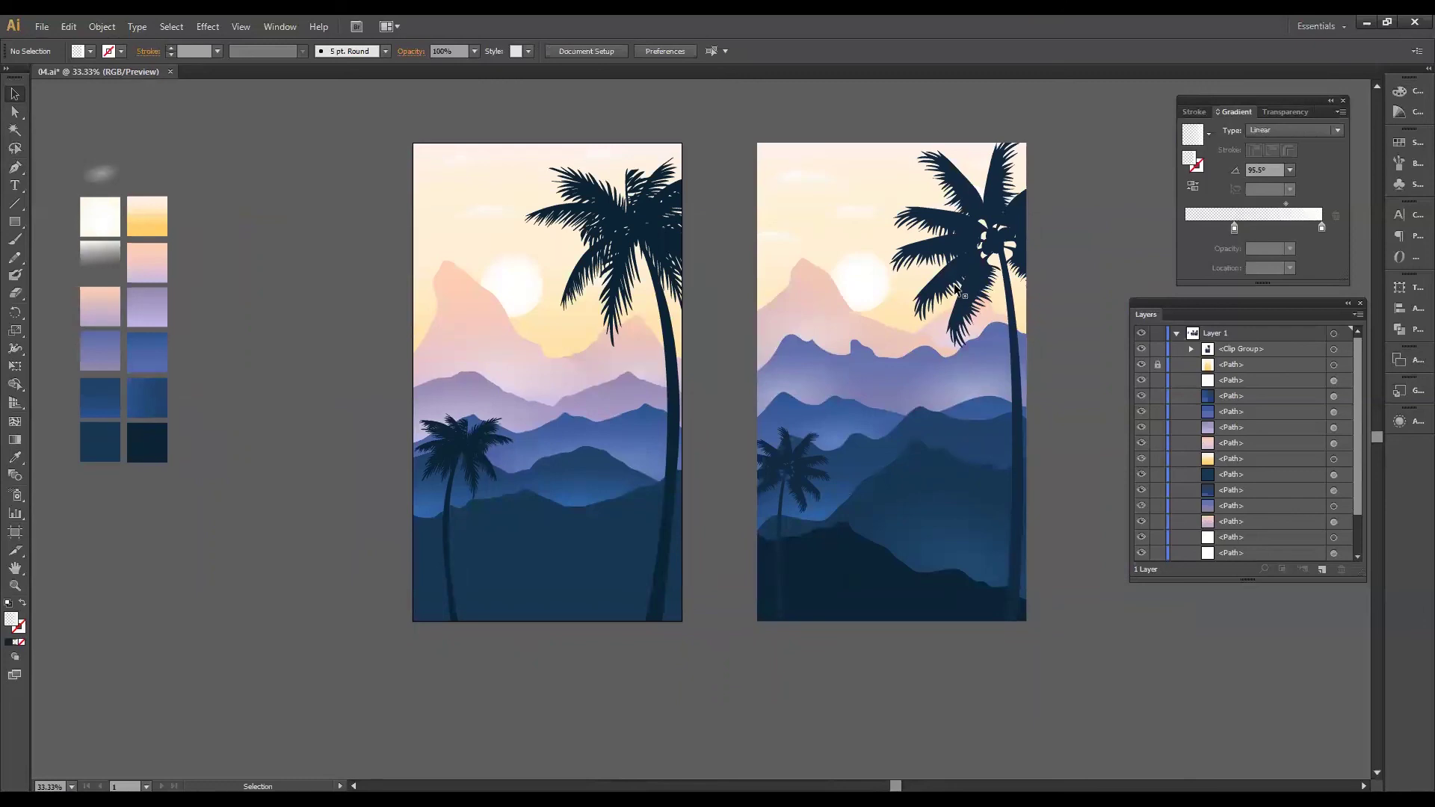
left_click(953, 331)
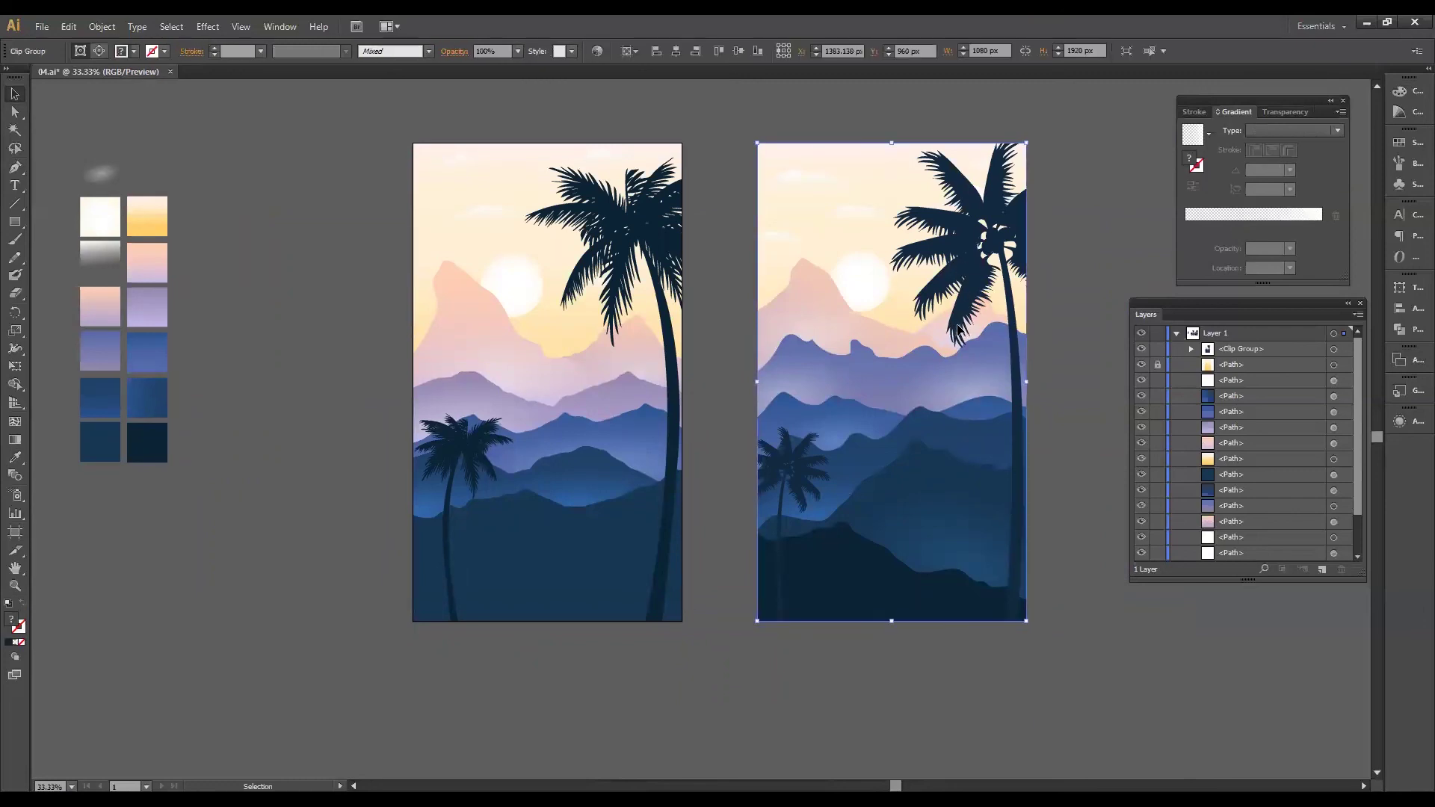
key("Delete")
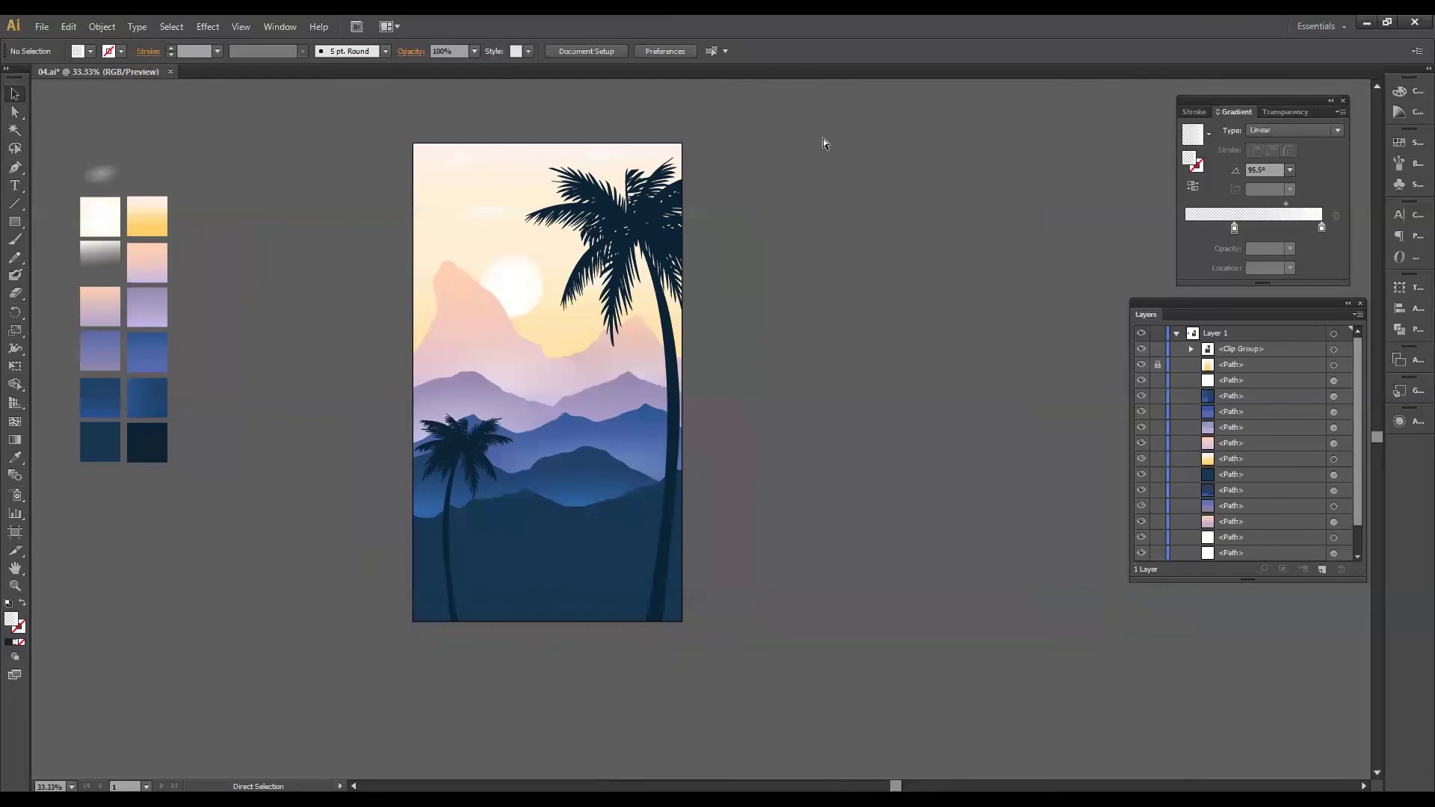